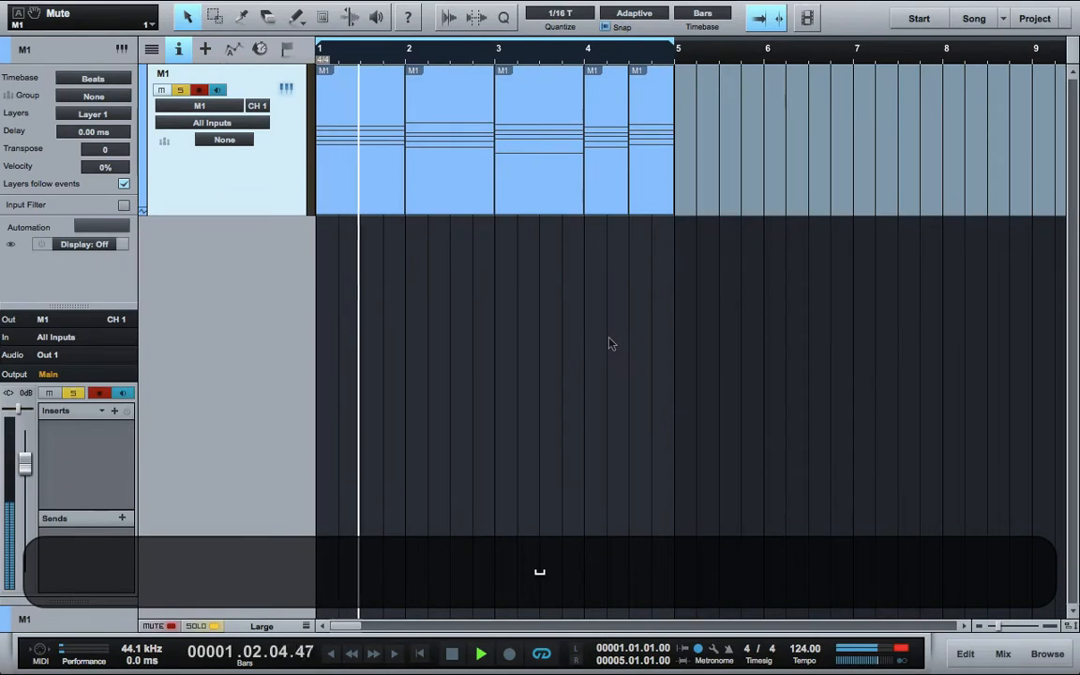
# Play the looped M1 chord parts and return the playback position to the song start.
pyautogui.press('XF86AudioRaiseVolume')
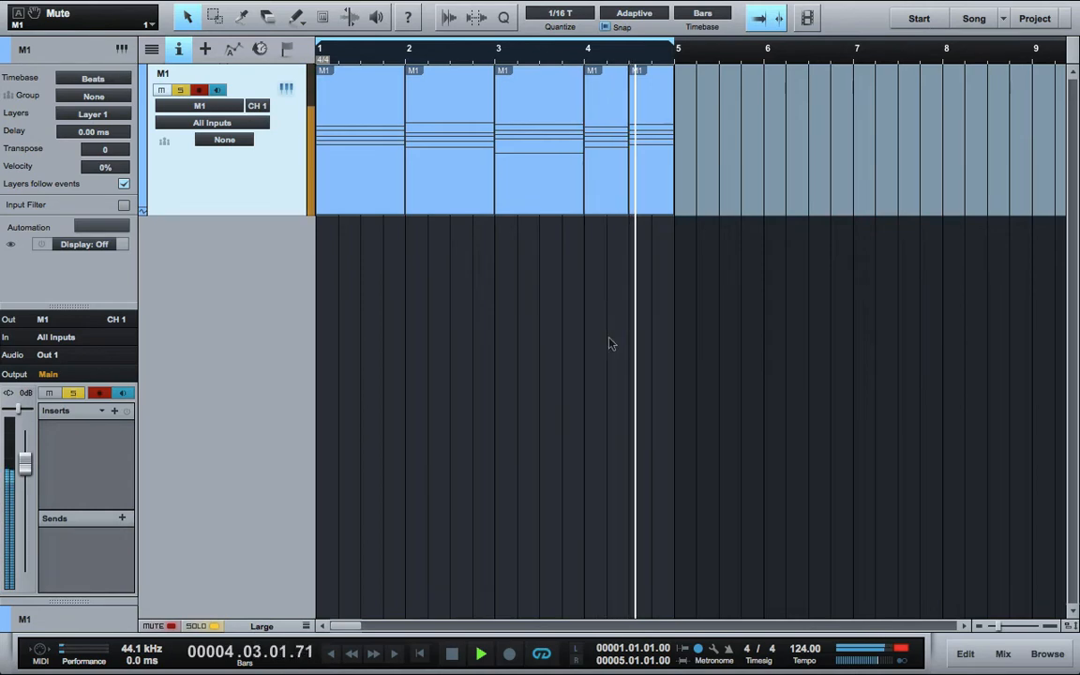
pyautogui.press('Return')
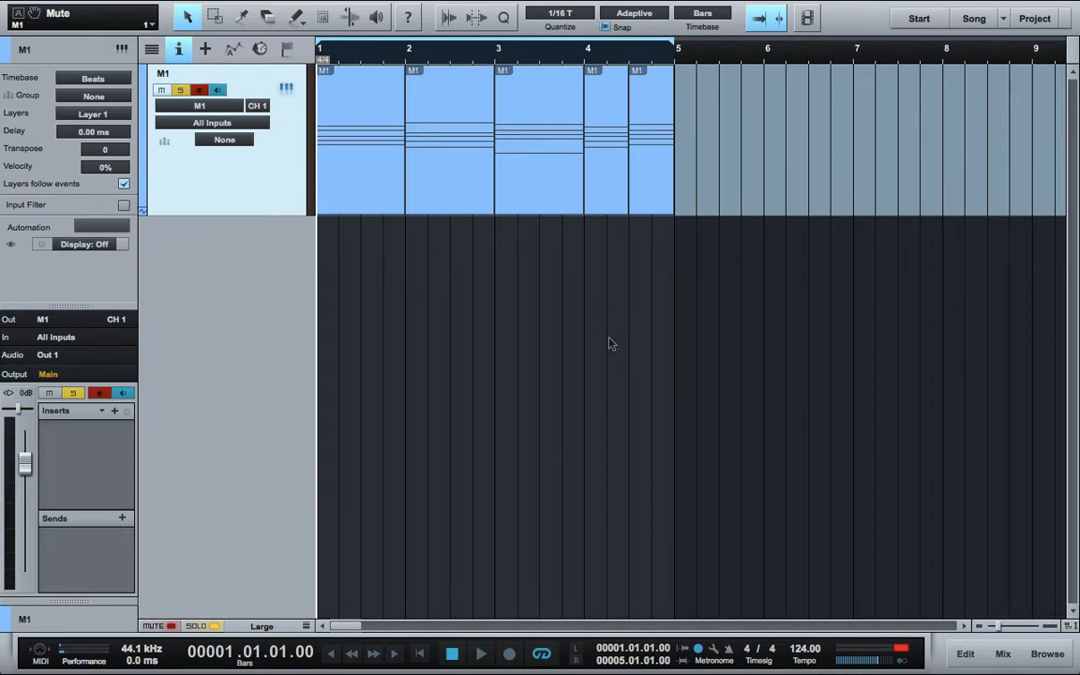
pyautogui.press('Return')
# Enlarge the track height to X-Large and play the M1 chord loop again from bar 1.
pyautogui.press('super+Down')
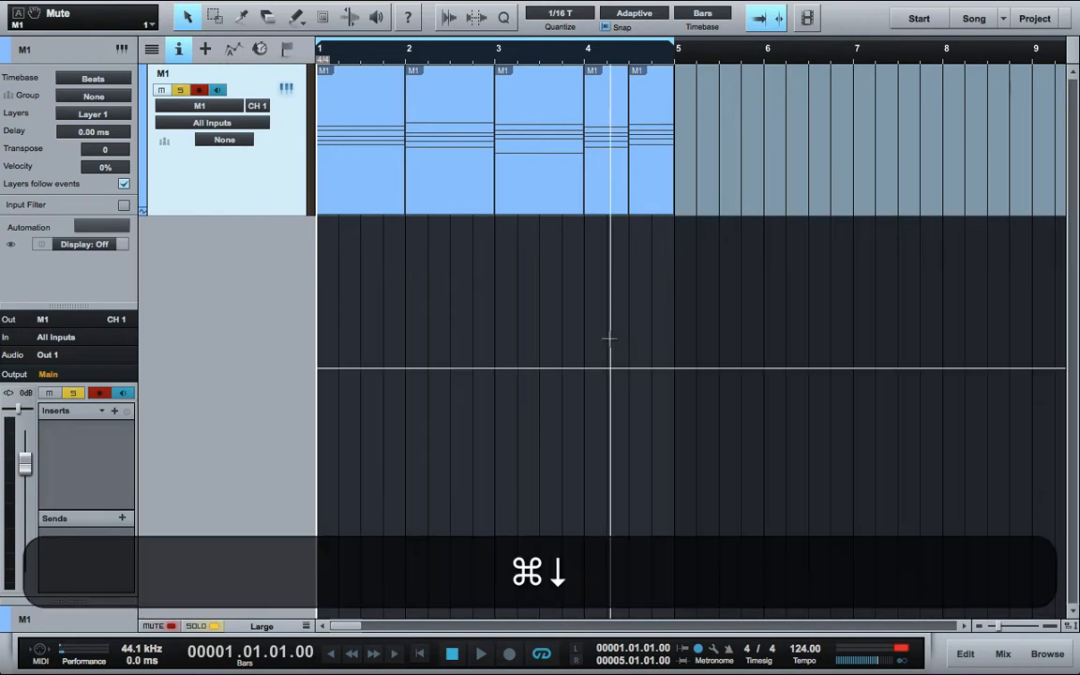
pyautogui.press('super+Down')
pyautogui.press('super+Down')
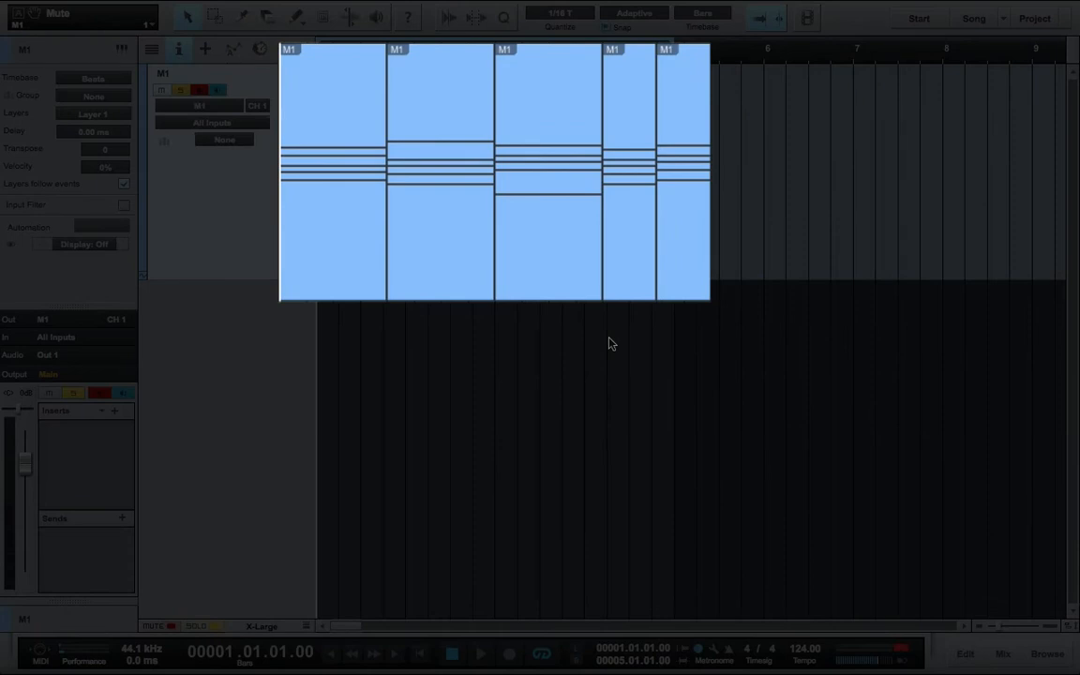
pyautogui.click(566, 355)
pyautogui.press('Return')
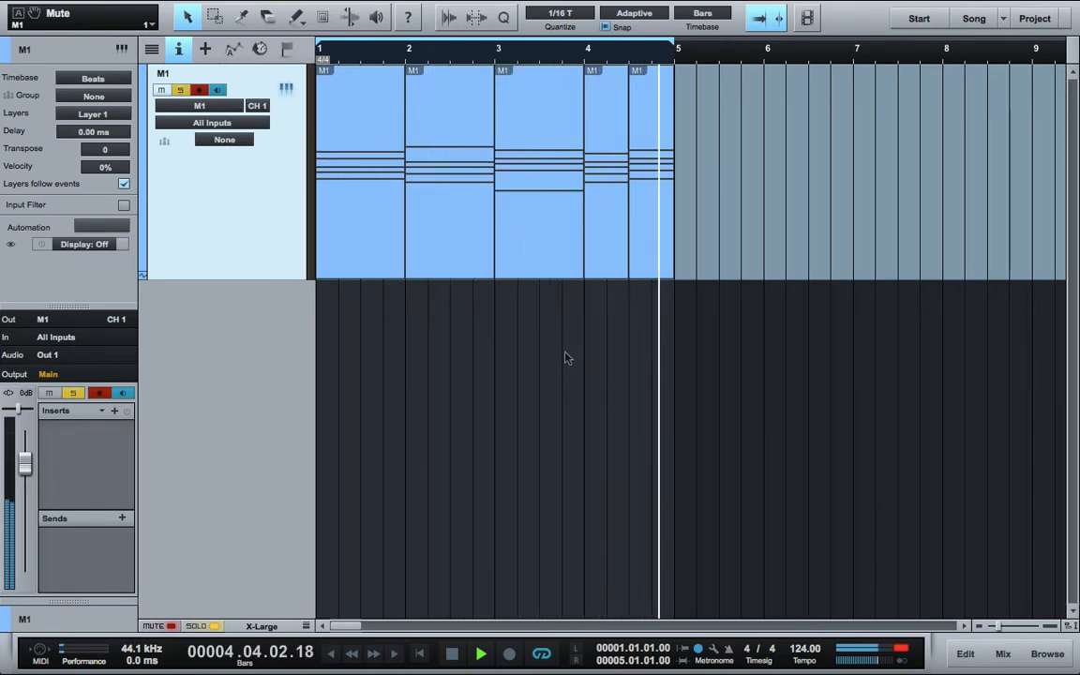
pyautogui.press('Return')
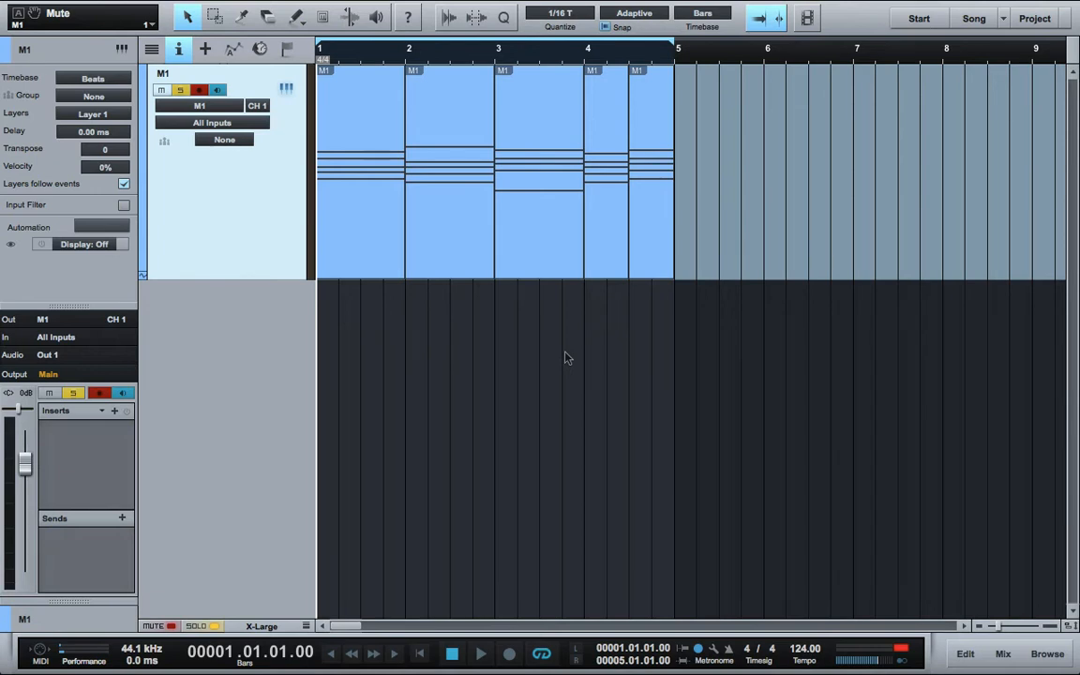
# Show the track list and unhide the M1 audio track.
pyautogui.press('t')
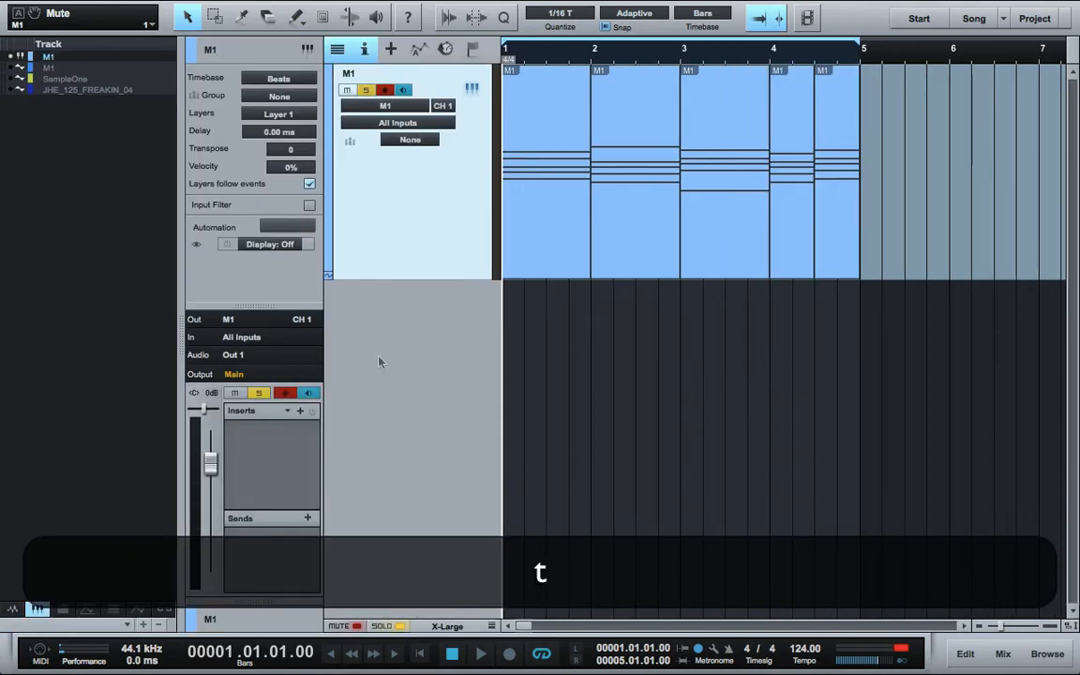
pyautogui.click(9, 67)
pyautogui.click(949, 364)
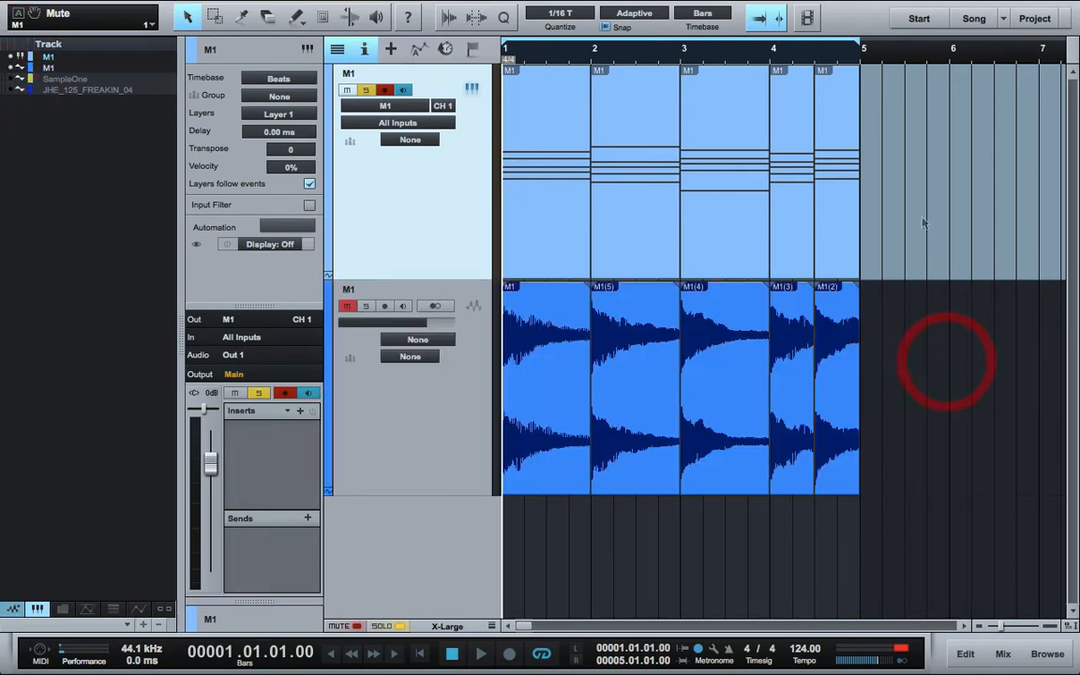
# Bounce all five events of the M1 instrument track to a new audio track.
pyautogui.moveTo(923, 223); pyautogui.dragTo(482, 168)
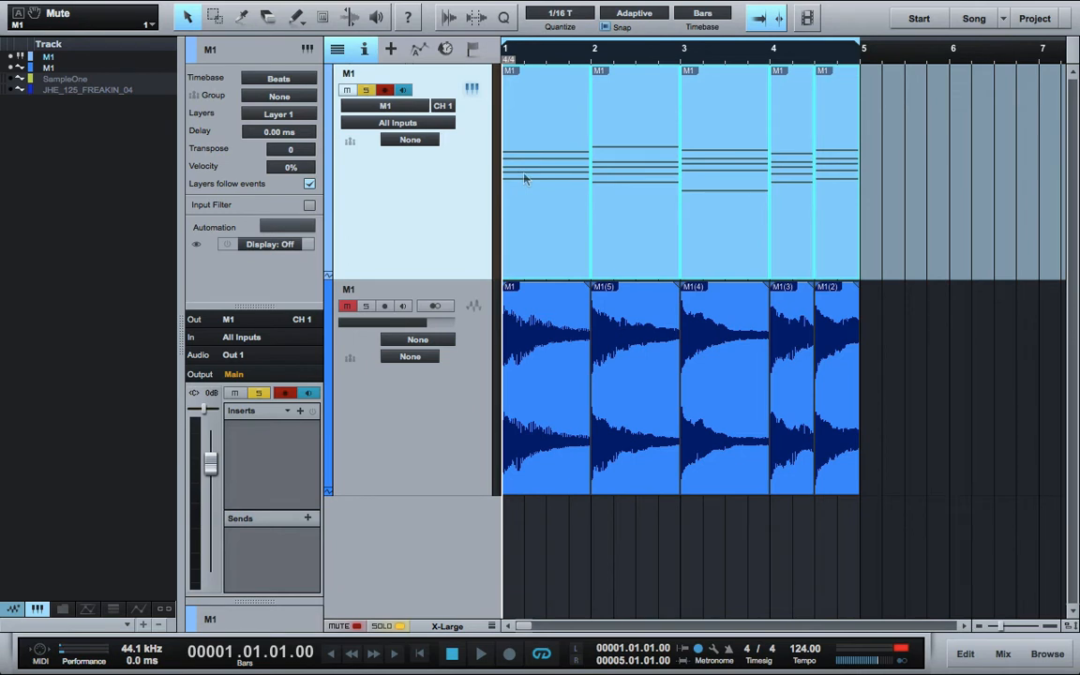
pyautogui.rightClick(463, 212)
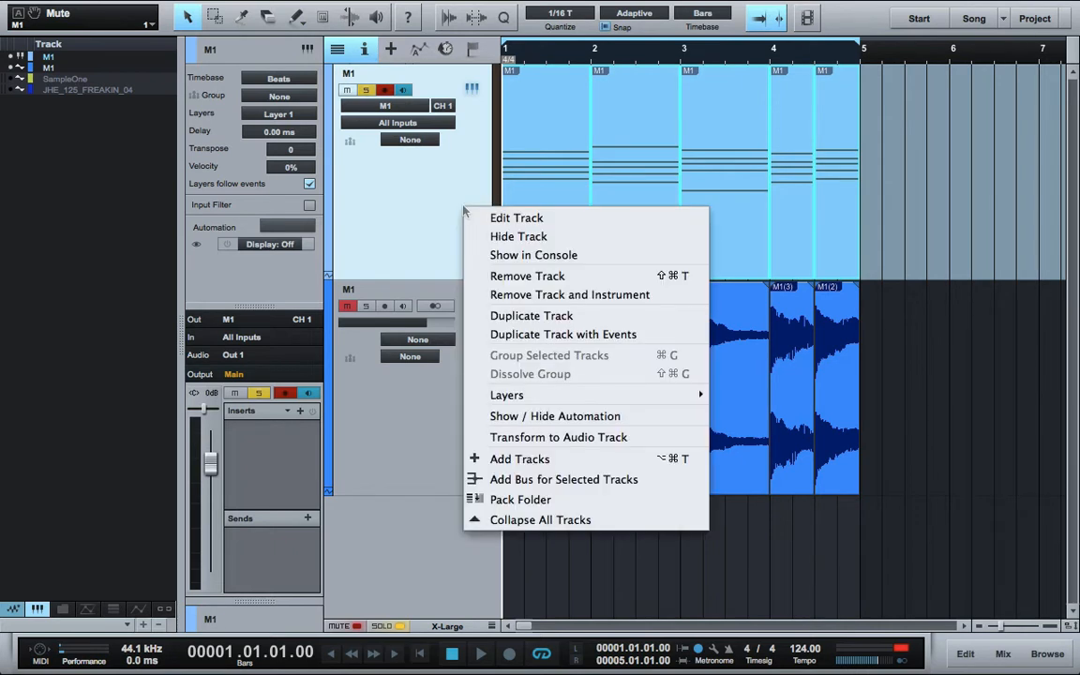
pyautogui.click(908, 204)
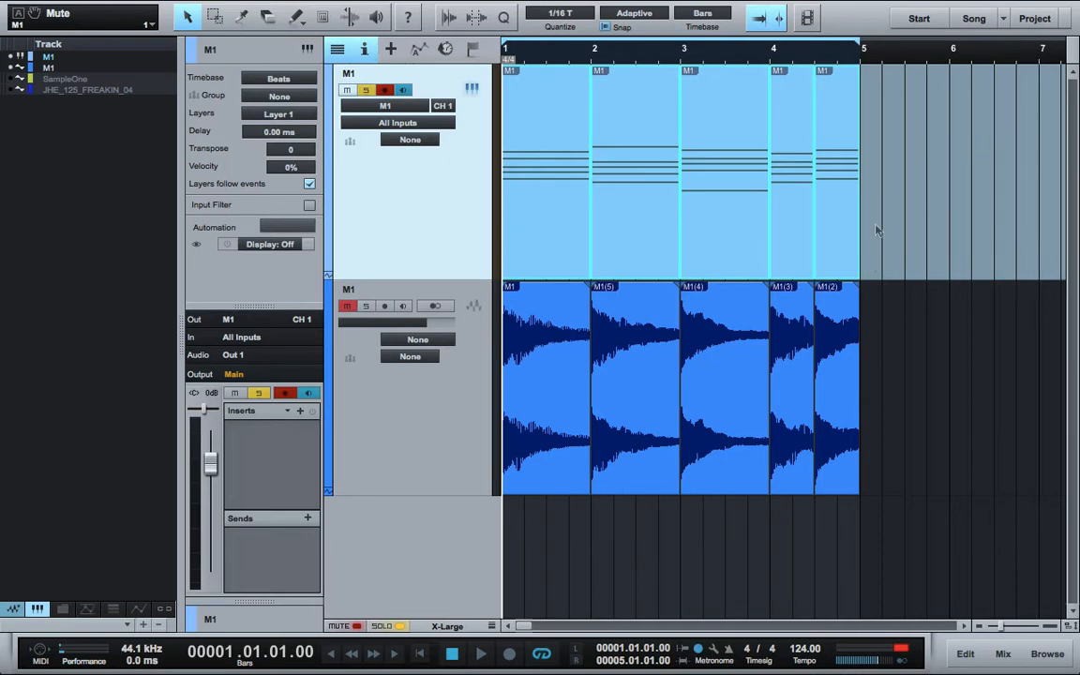
pyautogui.click(629, 193)
pyautogui.click(528, 198)
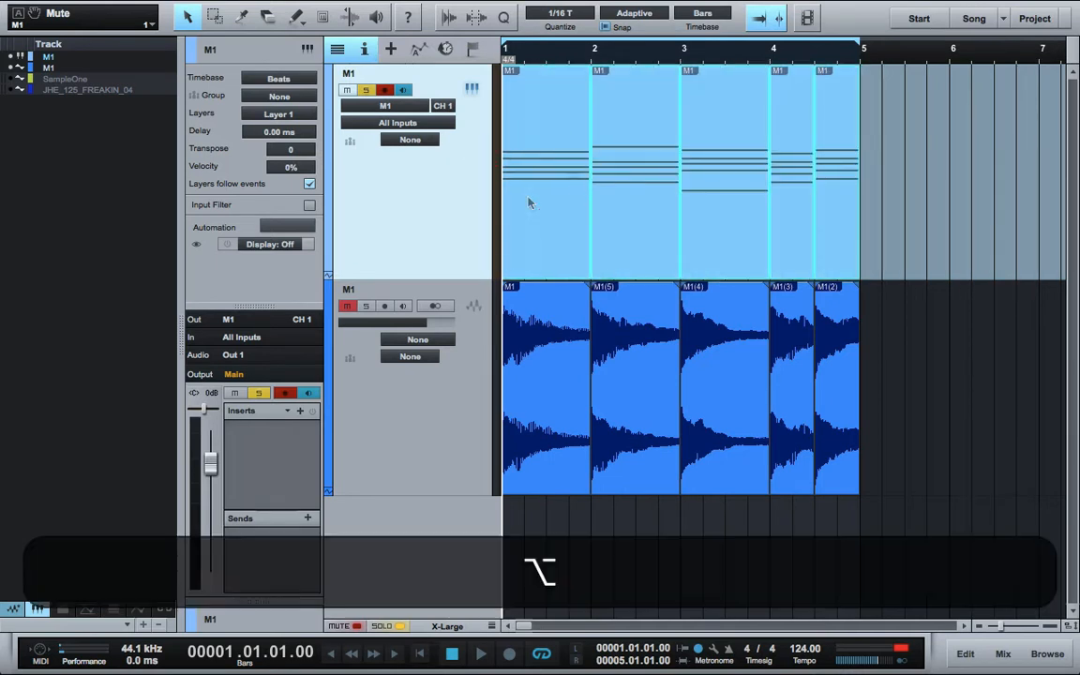
pyautogui.press('alt+super+b')
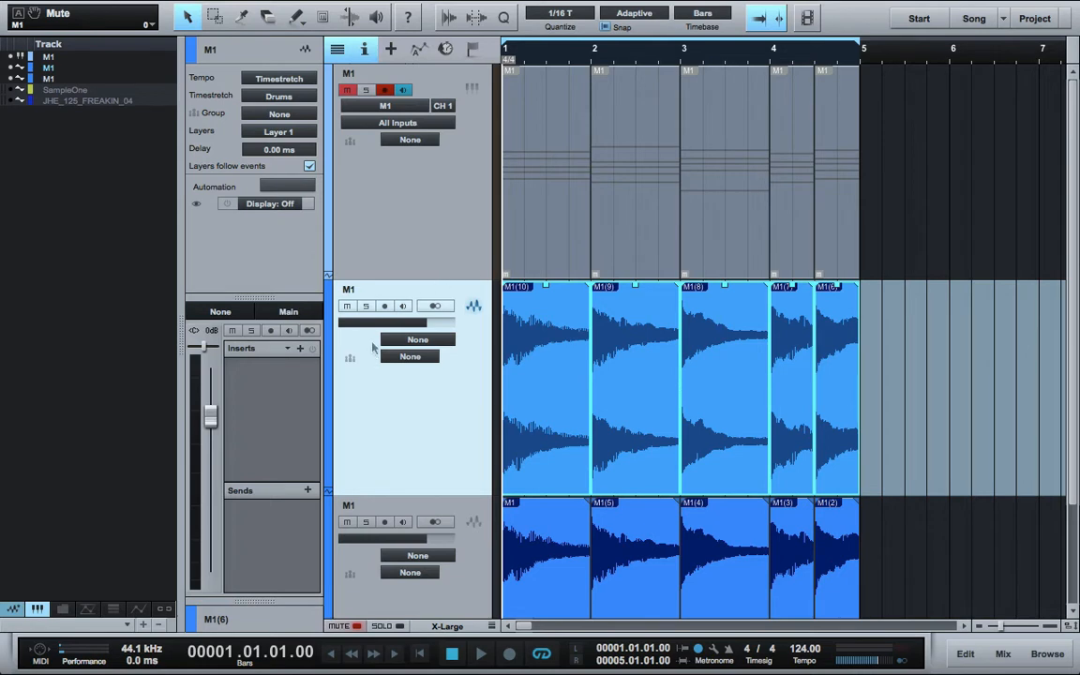
# Solo and play the newly bounced M1 audio track, and undo the bounce.
pyautogui.click(366, 306)
pyautogui.press('Return')
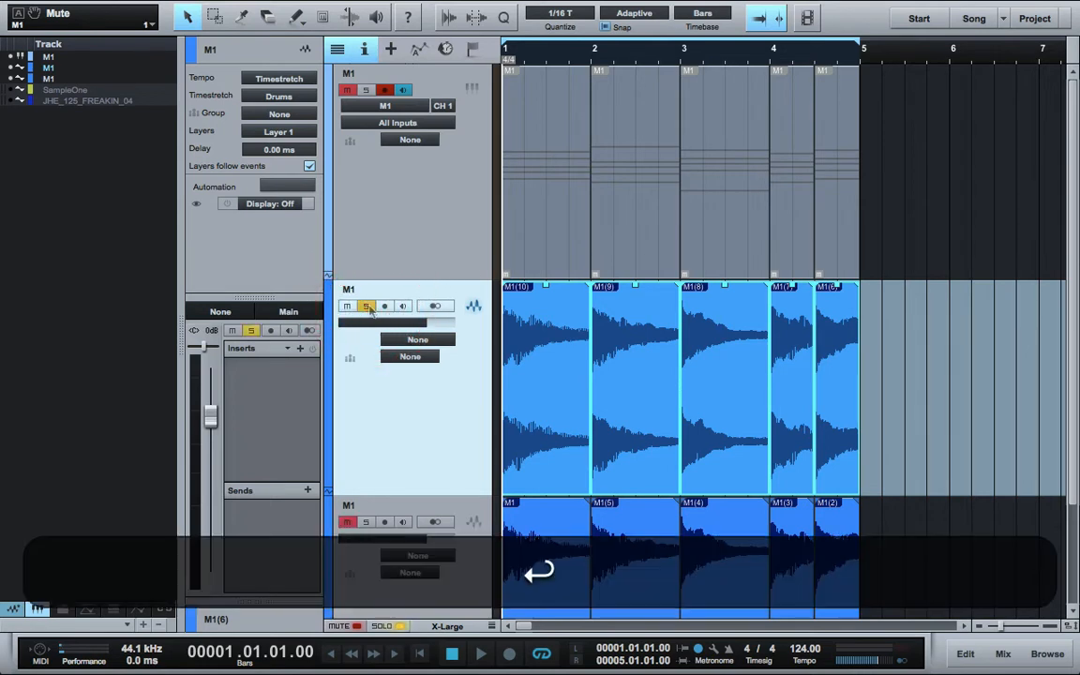
pyautogui.press('space')
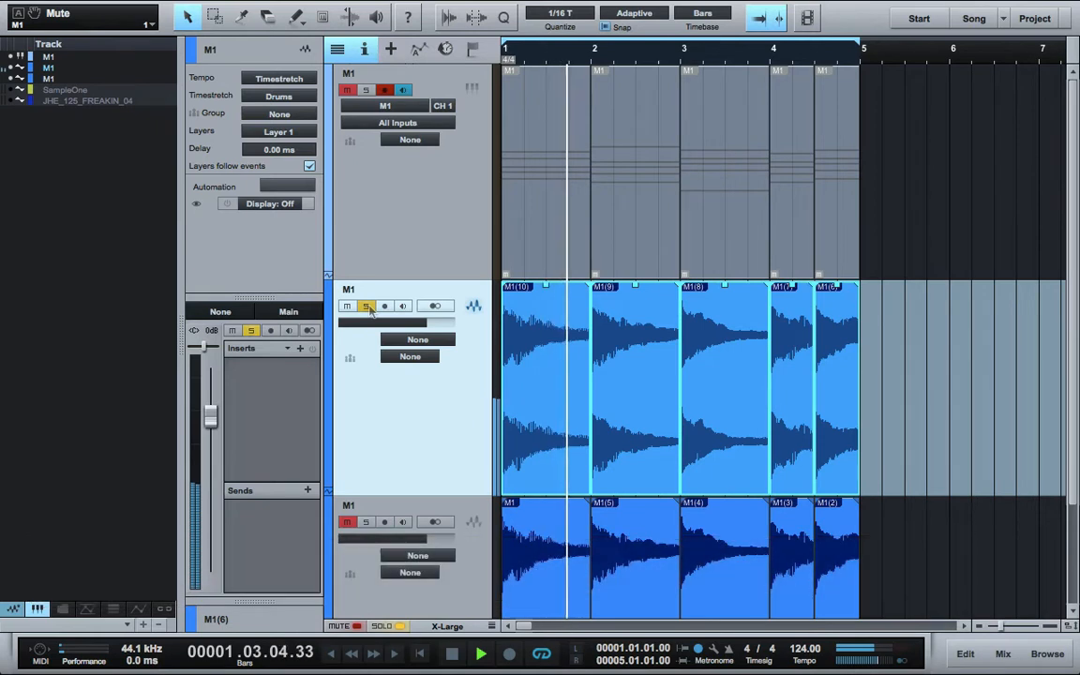
pyautogui.press('Return')
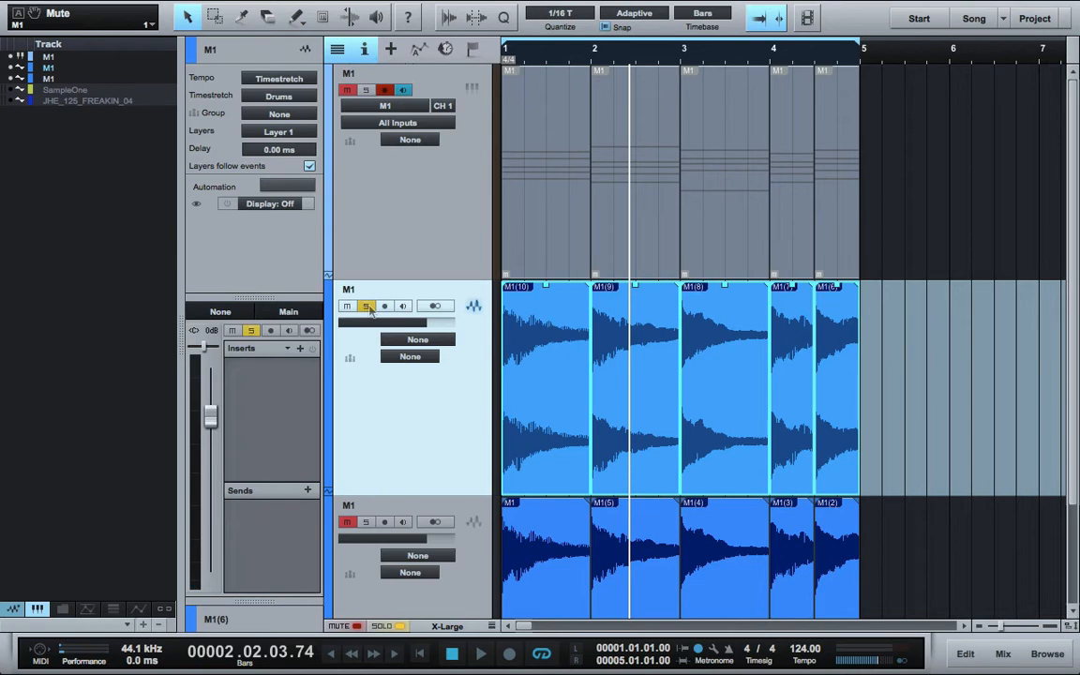
pyautogui.press('Return')
pyautogui.press('super+z')
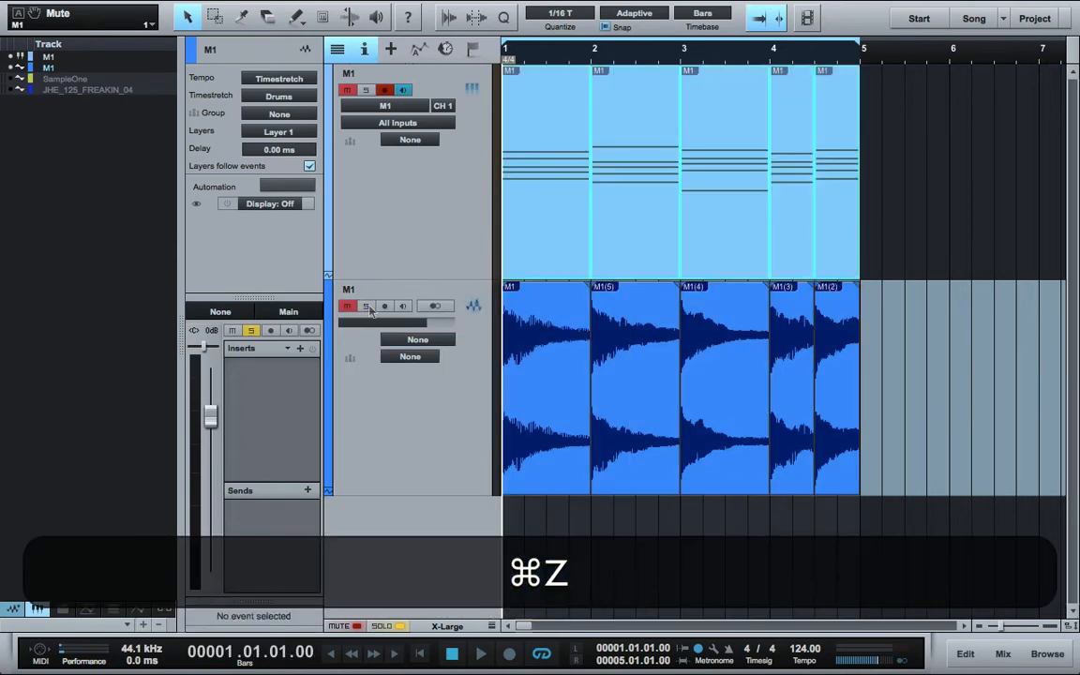
# Select the events on the existing M1 audio track, solo the track and play it from the song start.
pyautogui.click(349, 325)
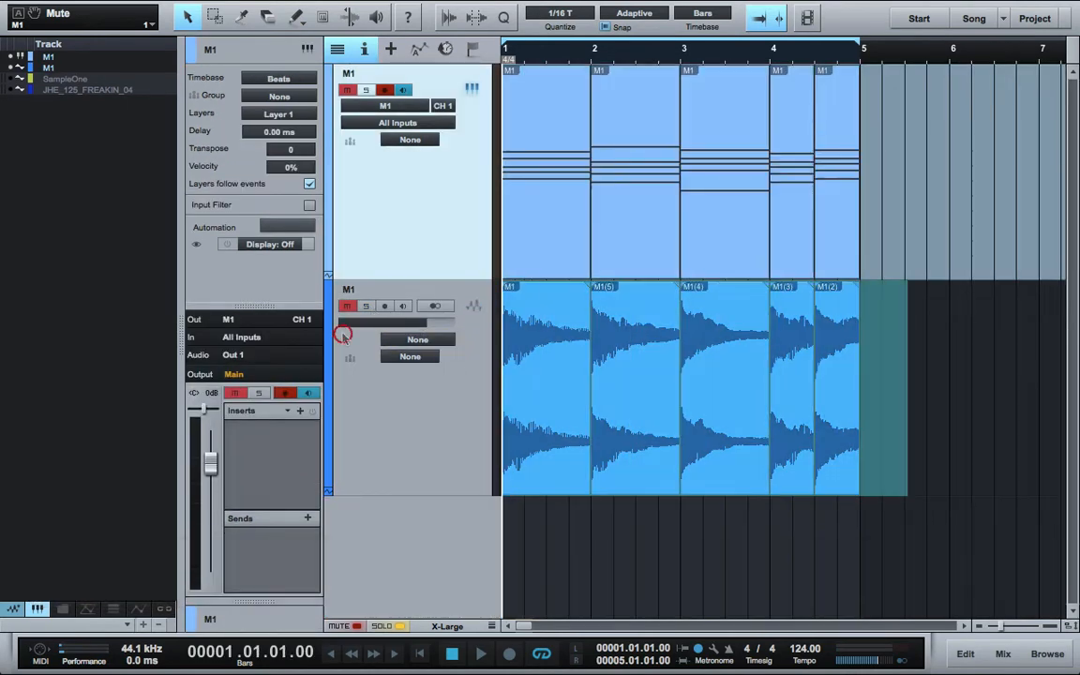
pyautogui.click(366, 307)
pyautogui.press('space')
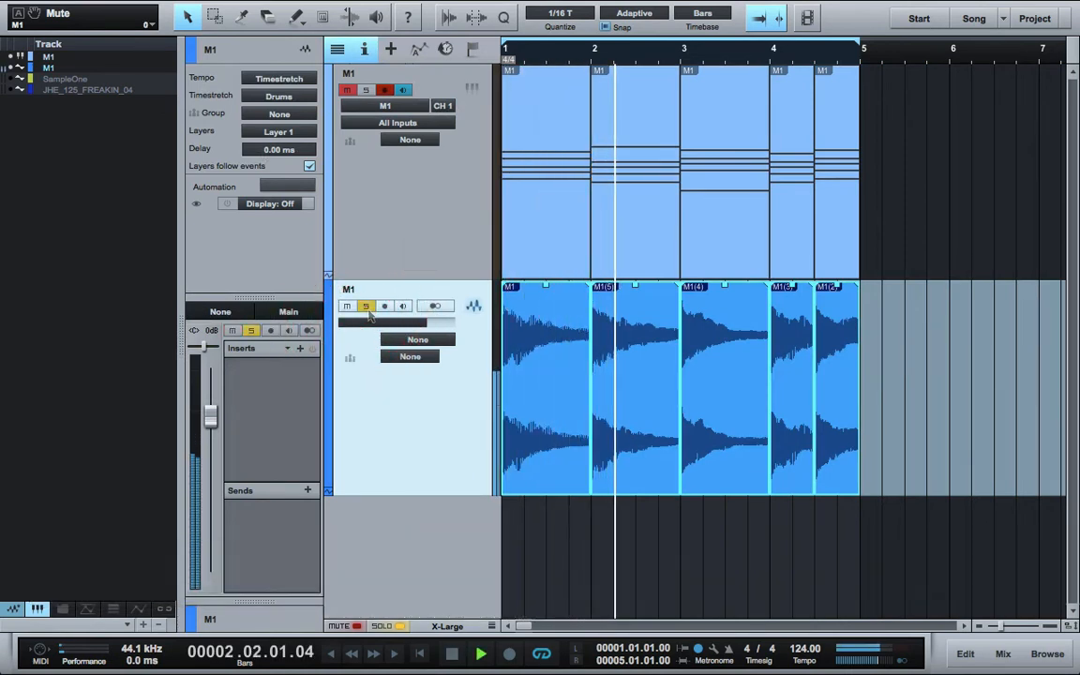
pyautogui.press('Return')
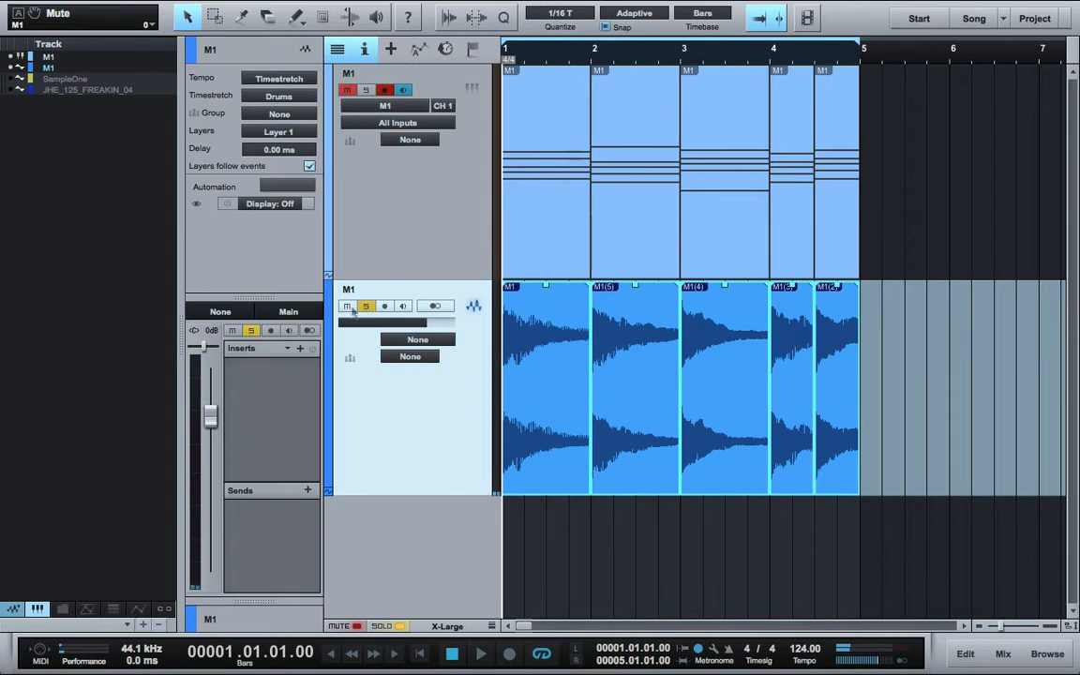
# Unhide the SampleOne audio track and transform it to an instrument track.
pyautogui.click(16, 81)
pyautogui.click(689, 546)
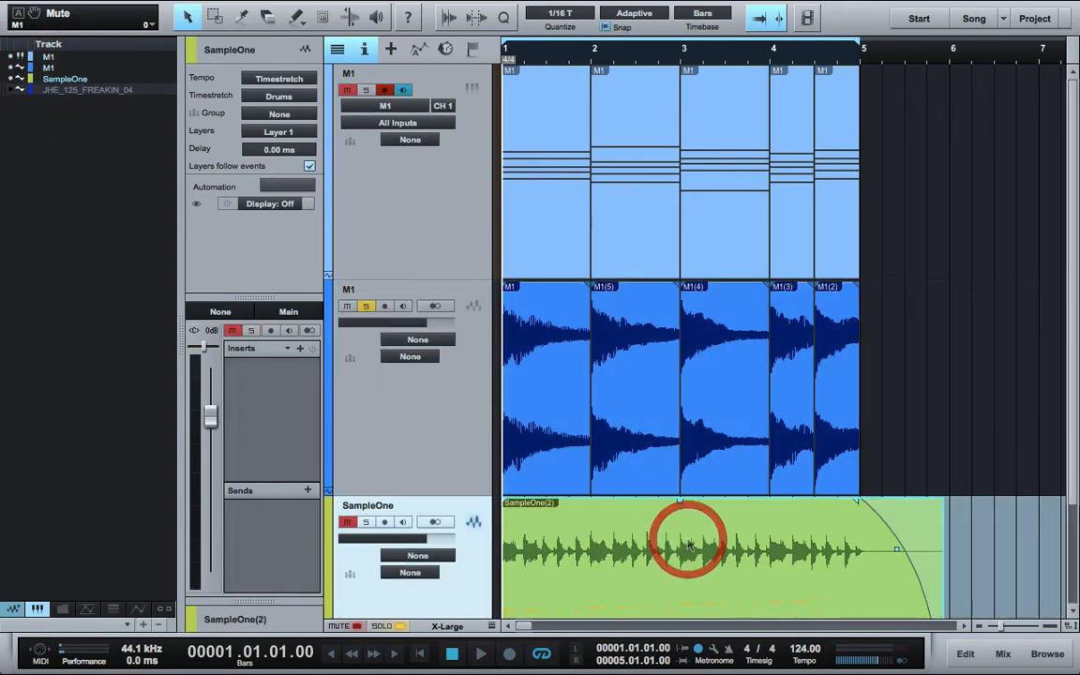
pyautogui.rightClick(457, 575)
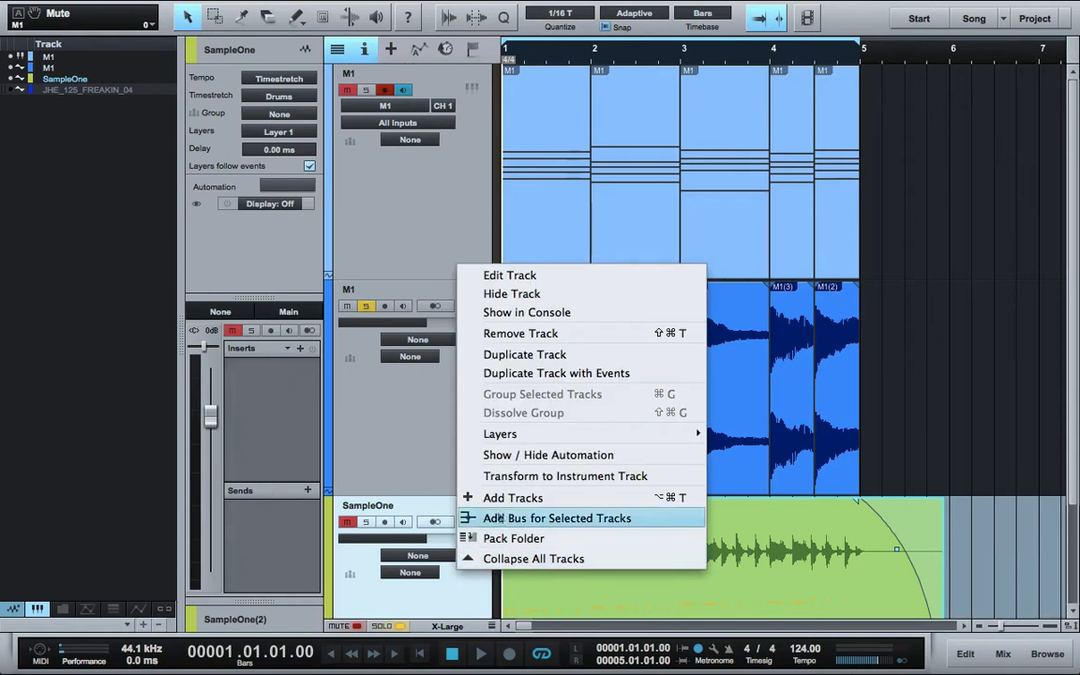
pyautogui.click(506, 480)
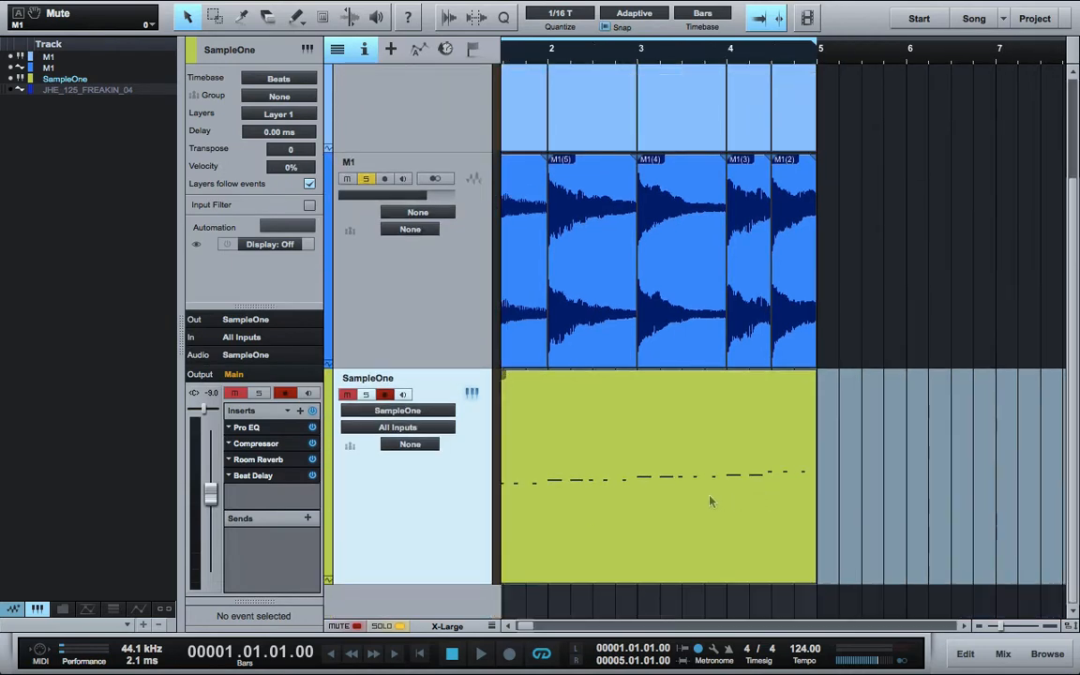
# Delete the note event on the SampleOne instrument track and reduce the track height.
pyautogui.click(710, 502)
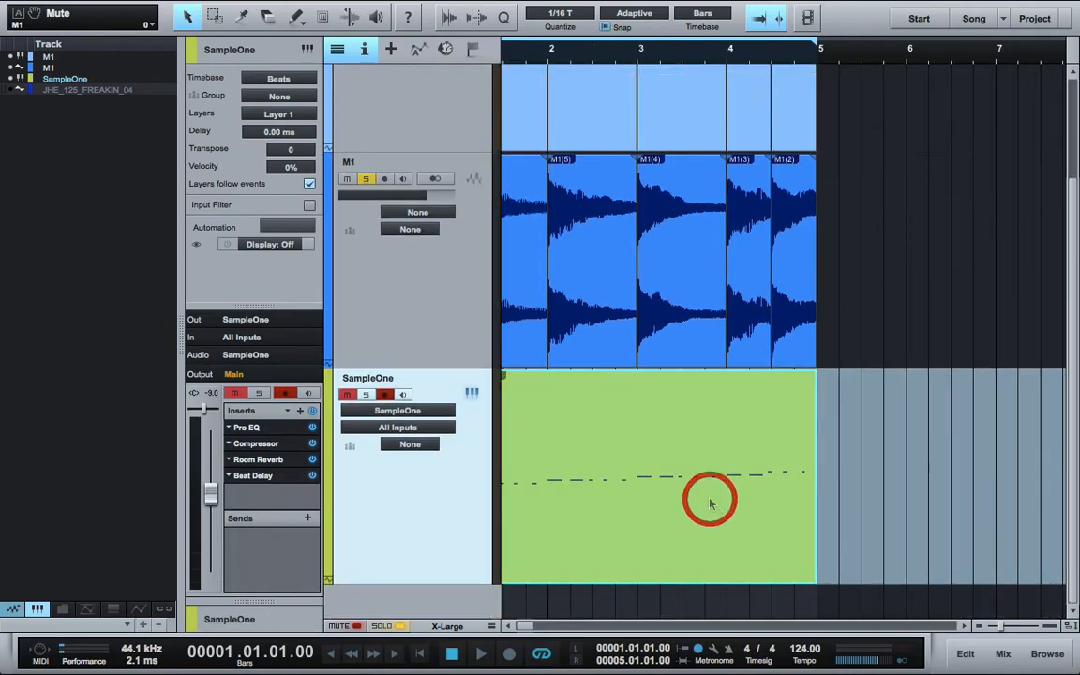
pyautogui.press('BackSpace')
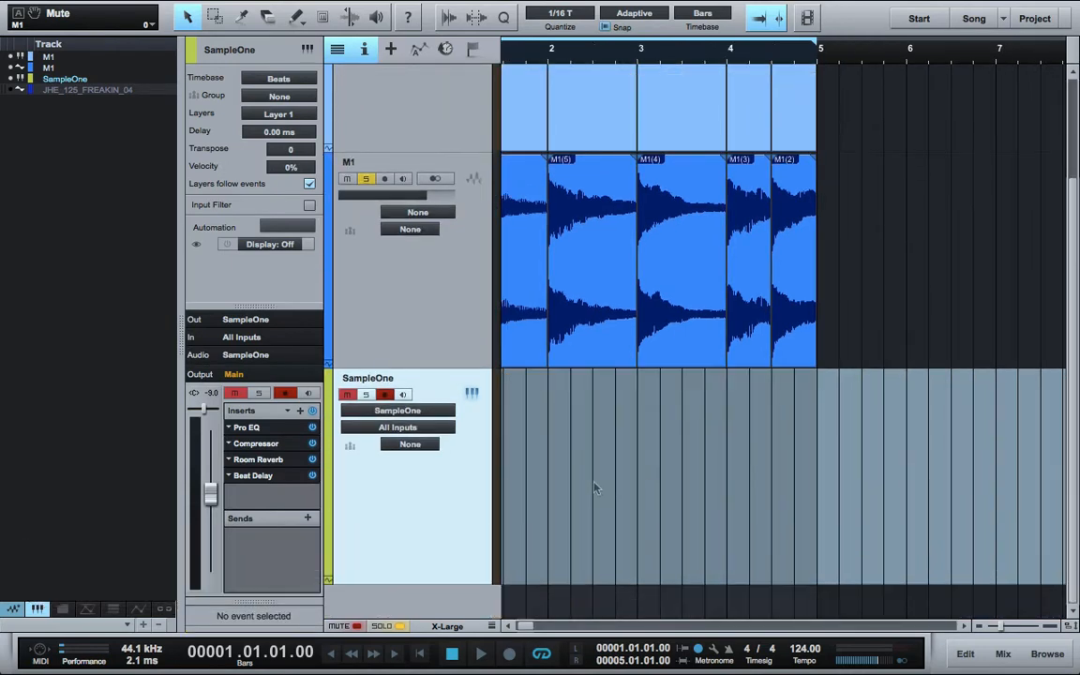
pyautogui.press('F3')
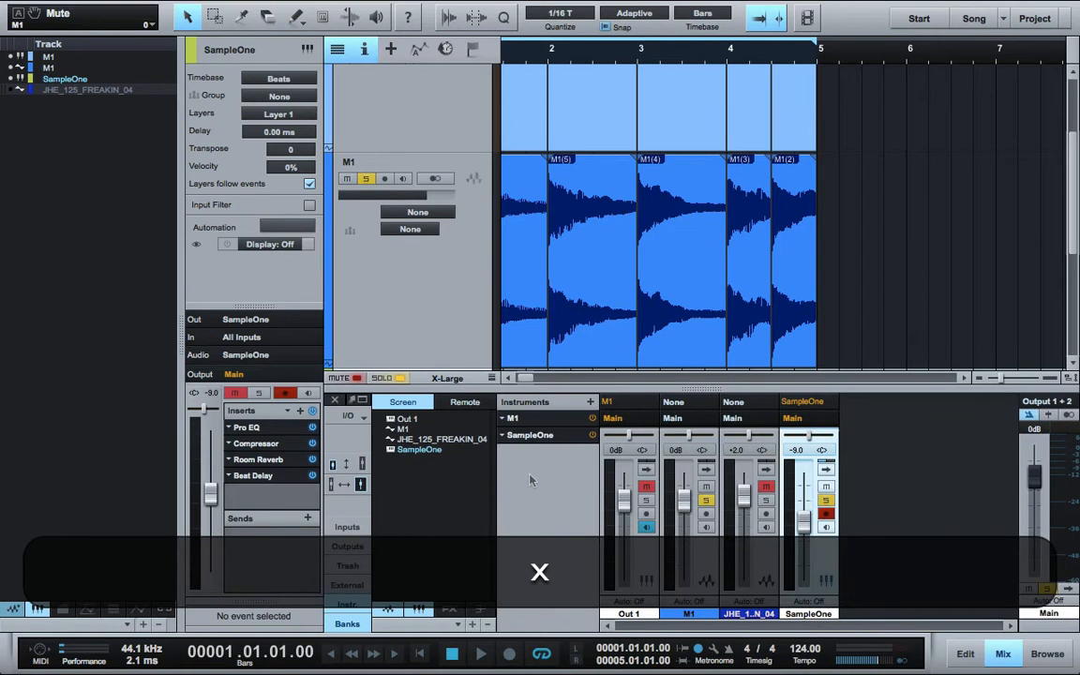
pyautogui.press('F3')
pyautogui.press('super+Up')
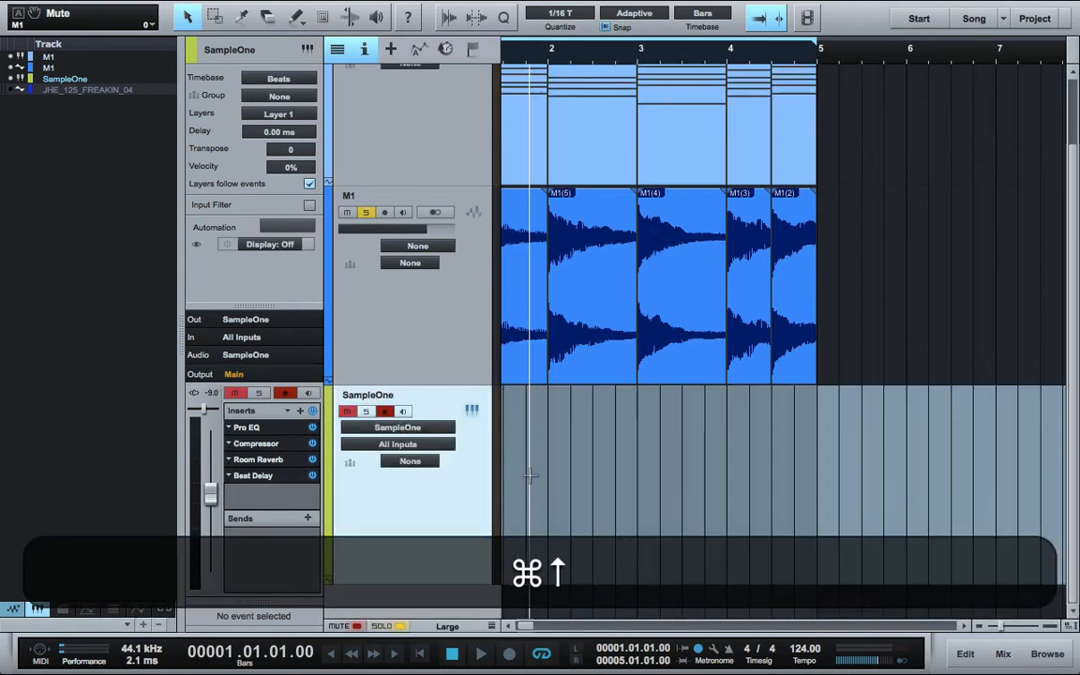
pyautogui.press('super+Up')
# Add a second SampleOne instrument on a new track and move its window clear of the M1 audio track.
pyautogui.press('super+b')
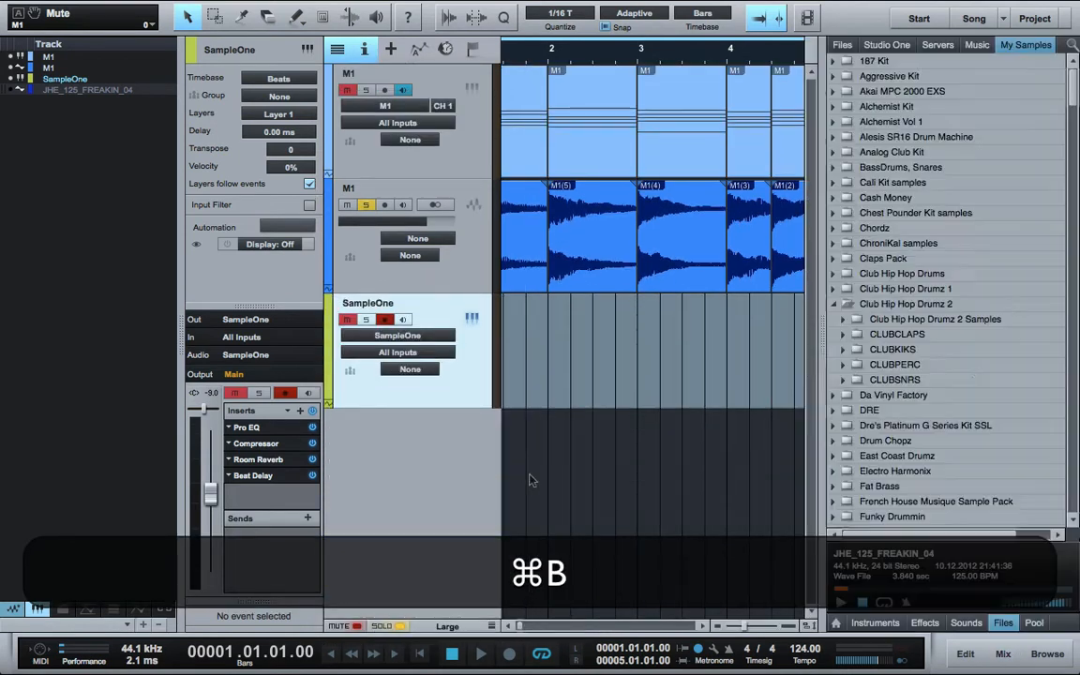
pyautogui.click(875, 622)
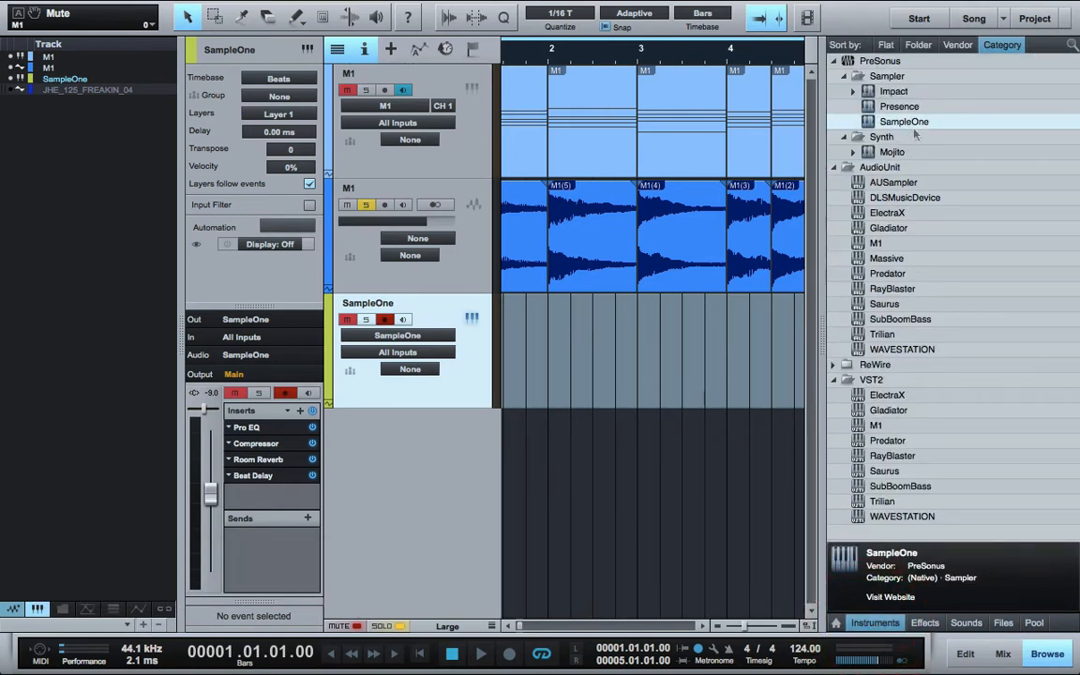
pyautogui.moveTo(869, 122); pyautogui.dragTo(473, 452)
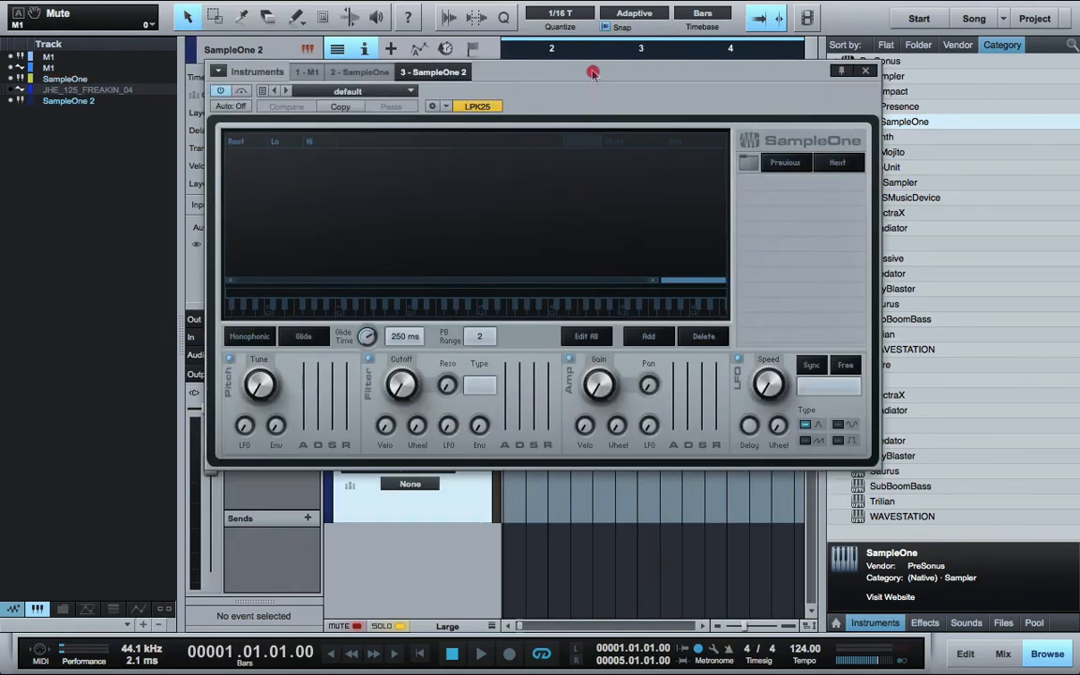
pyautogui.moveTo(592, 73); pyautogui.dragTo(599, 364)
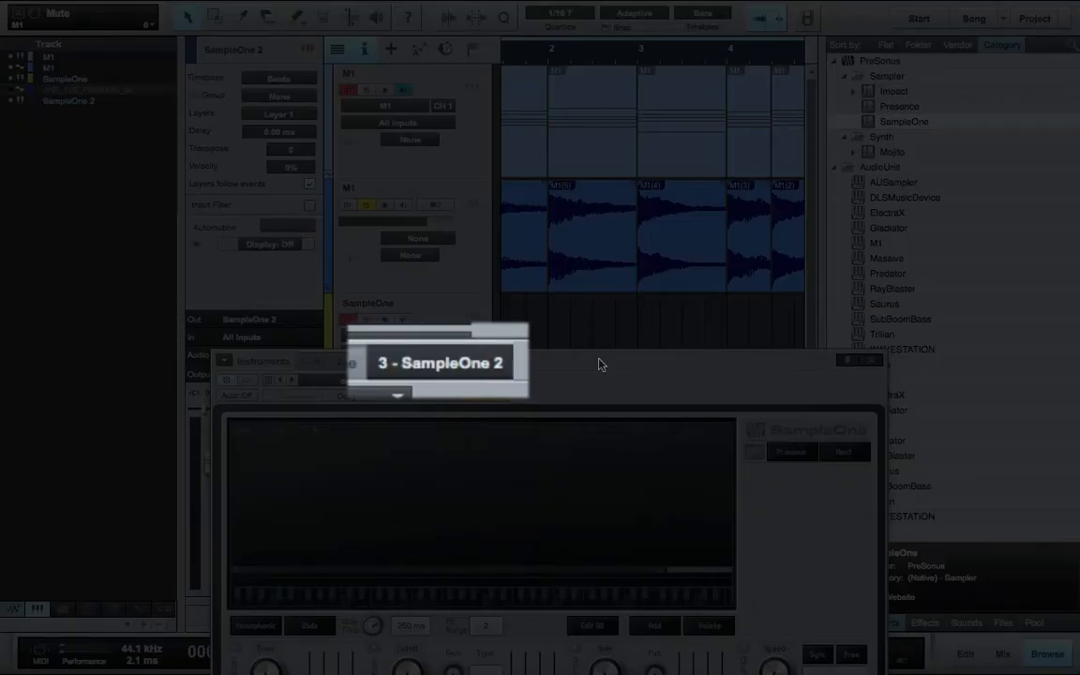
pyautogui.moveTo(600, 364); pyautogui.dragTo(434, 321)
pyautogui.click(748, 347)
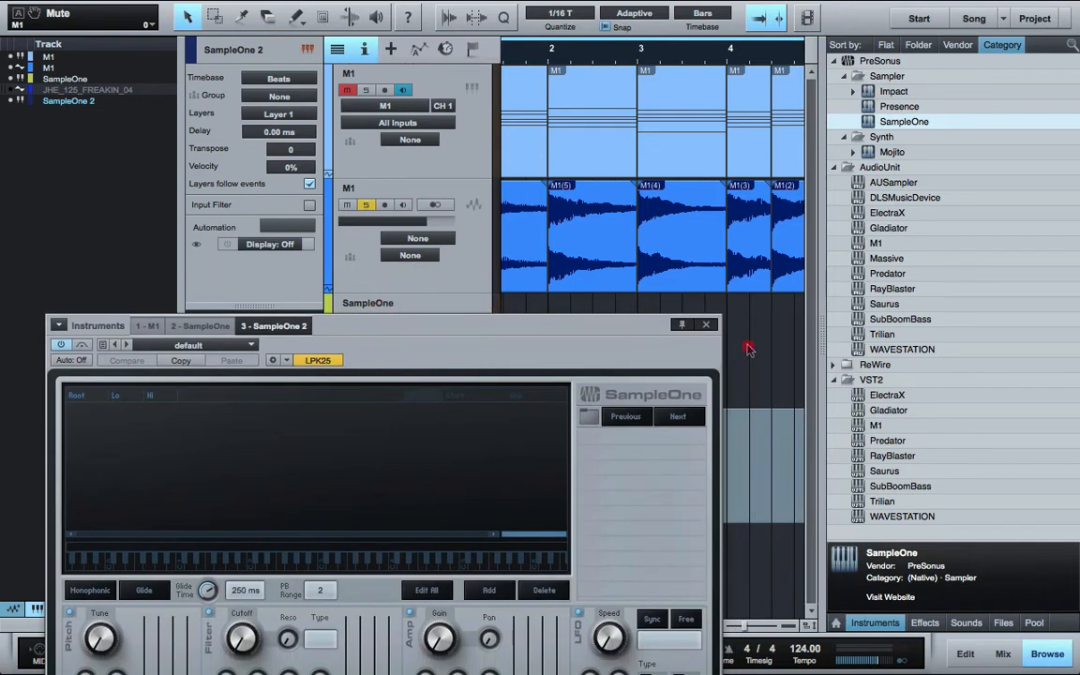
pyautogui.press('b')
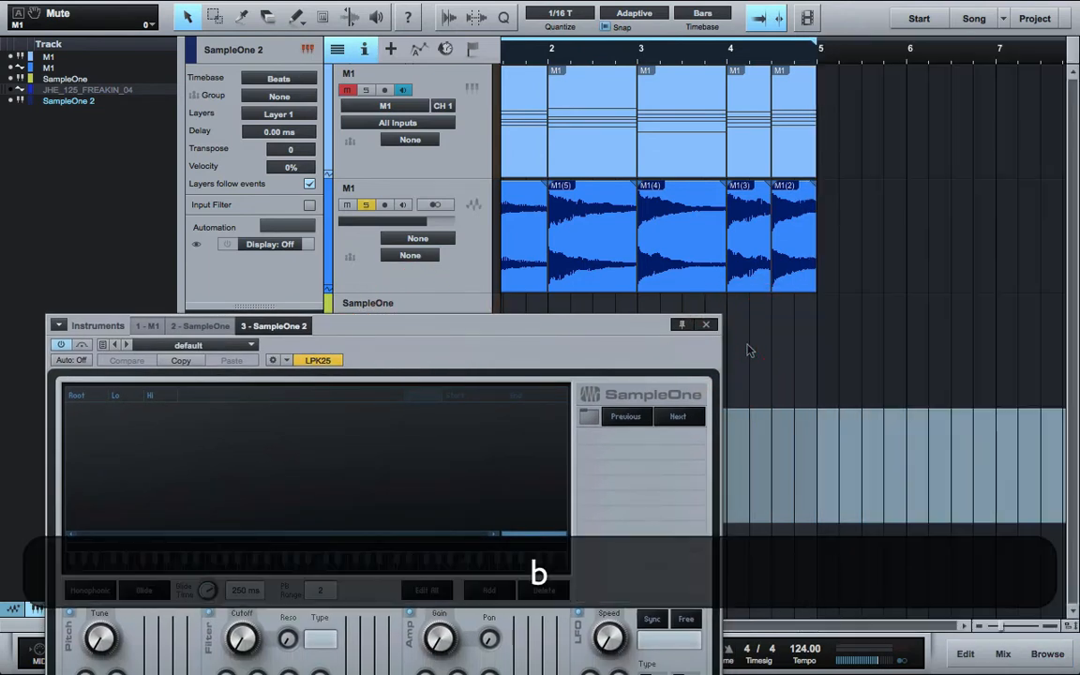
# Load all five events of the M1 audio track into the empty SampleOne 2 sampler as samples.
pyautogui.click(19, 219)
pyautogui.moveTo(17, 217); pyautogui.dragTo(17, 218)
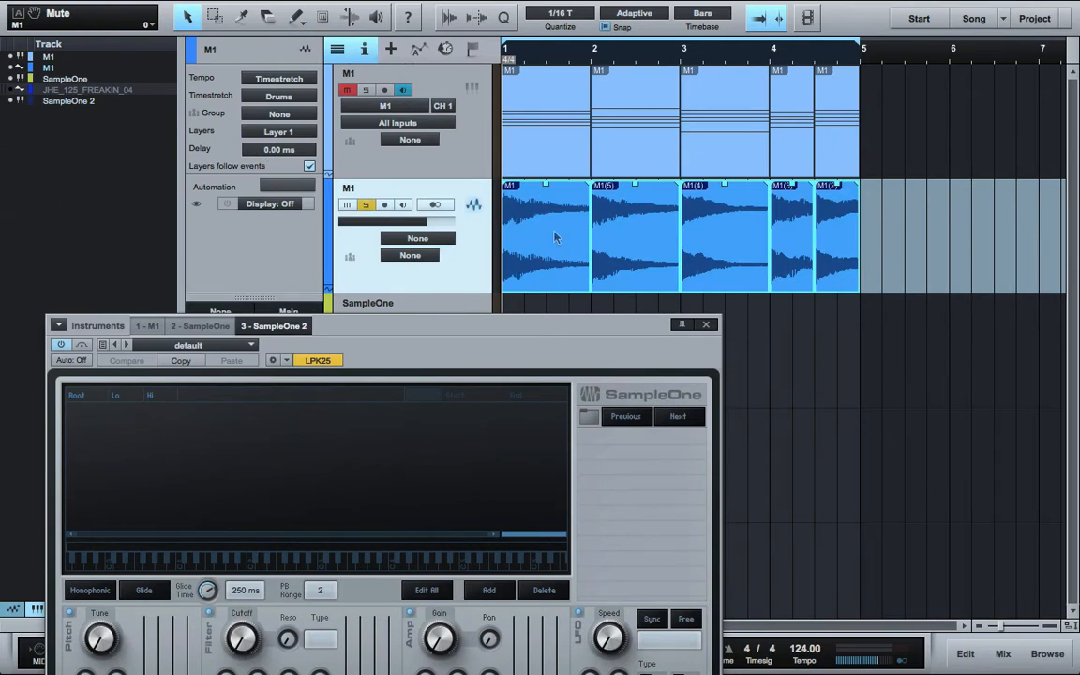
pyautogui.moveTo(555, 237); pyautogui.dragTo(607, 458)
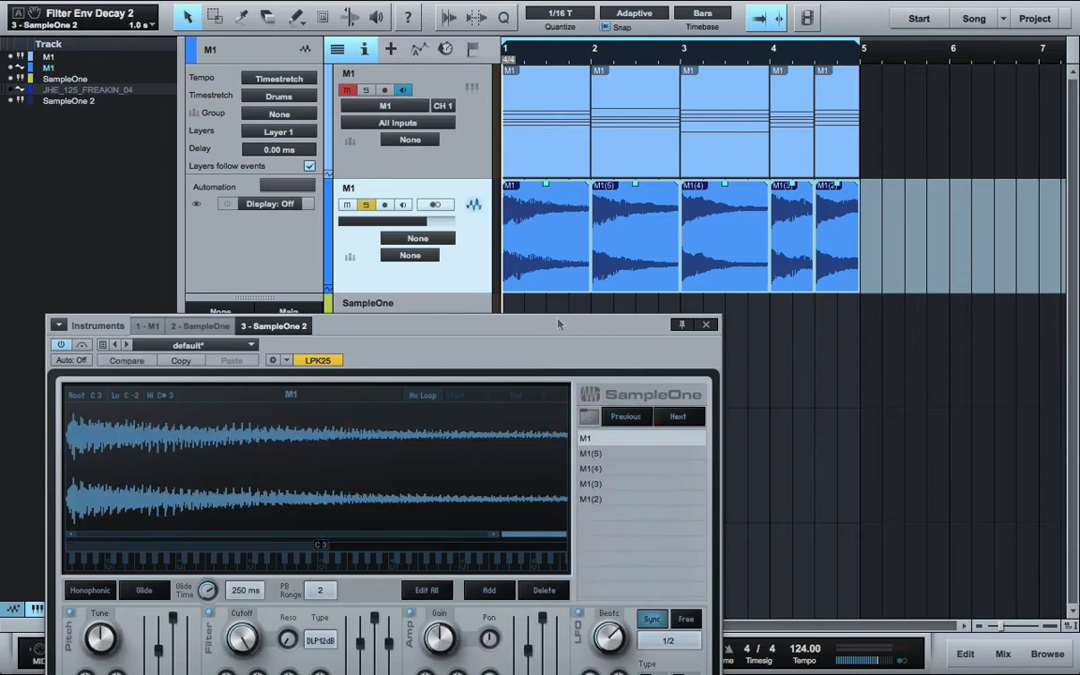
# Move the sampler window aside and set the M1 sample's low and high keys to its root note, C 3.
pyautogui.moveTo(560, 325); pyautogui.dragTo(836, 316)
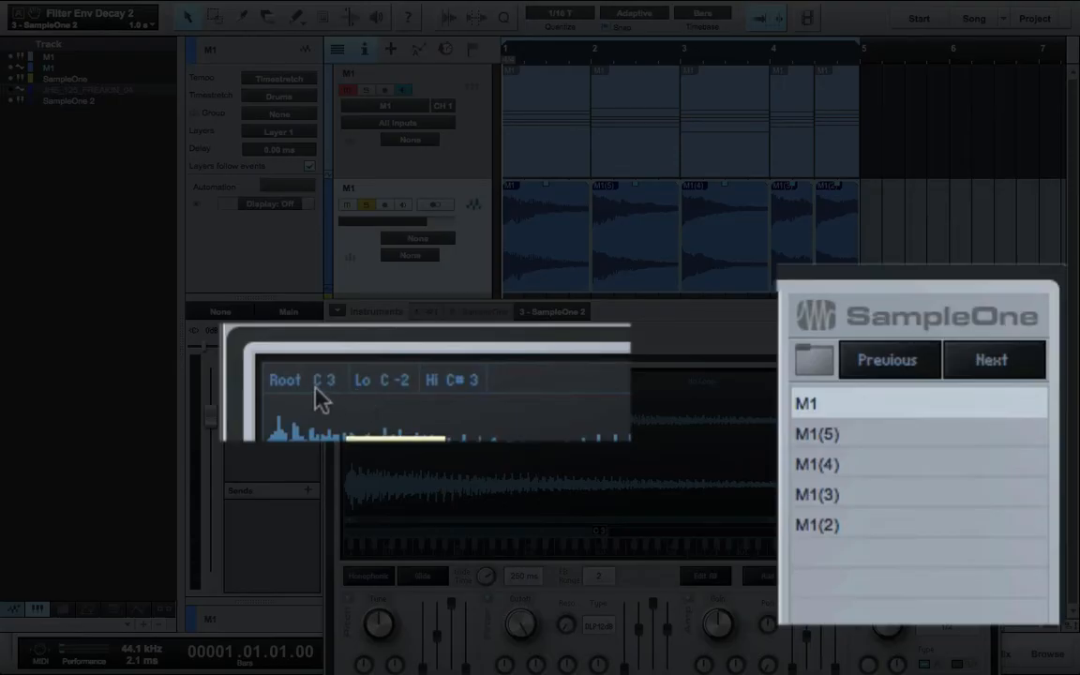
pyautogui.click(319, 381)
pyautogui.press('super+c')
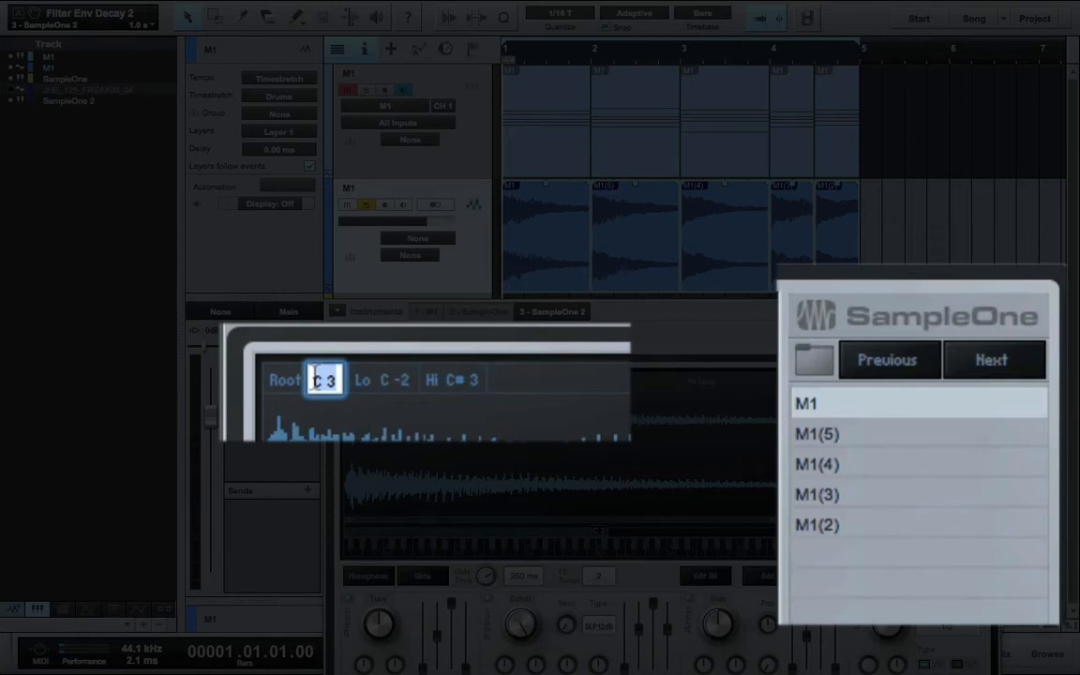
pyautogui.press('Tab')
pyautogui.press('super+v')
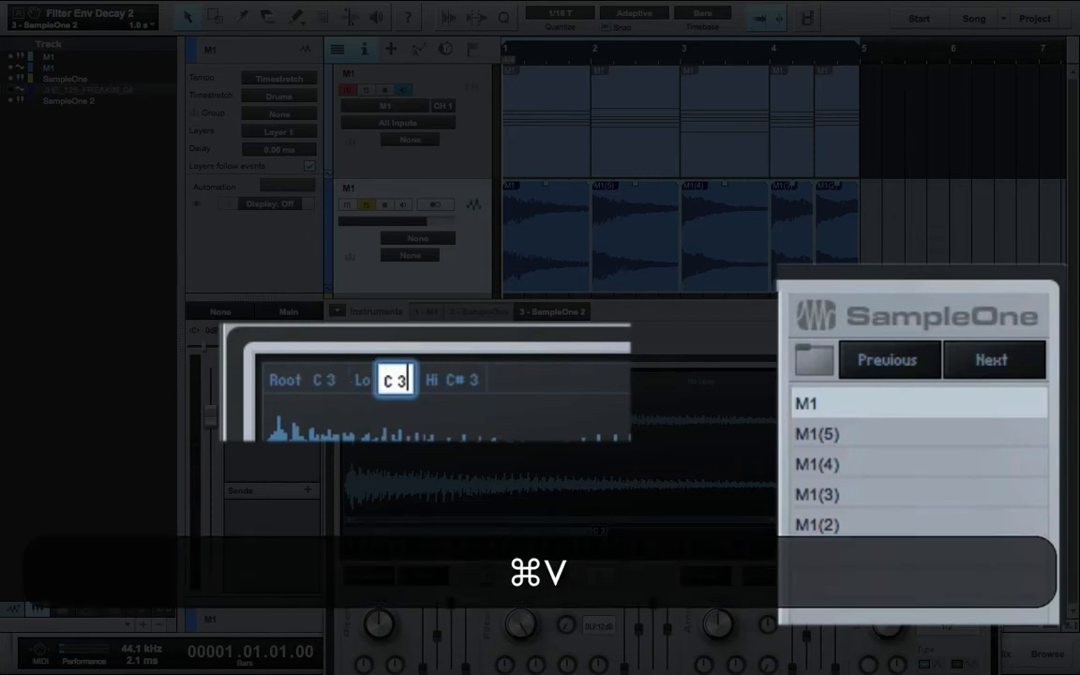
pyautogui.press('Tab')
pyautogui.press('super+v')
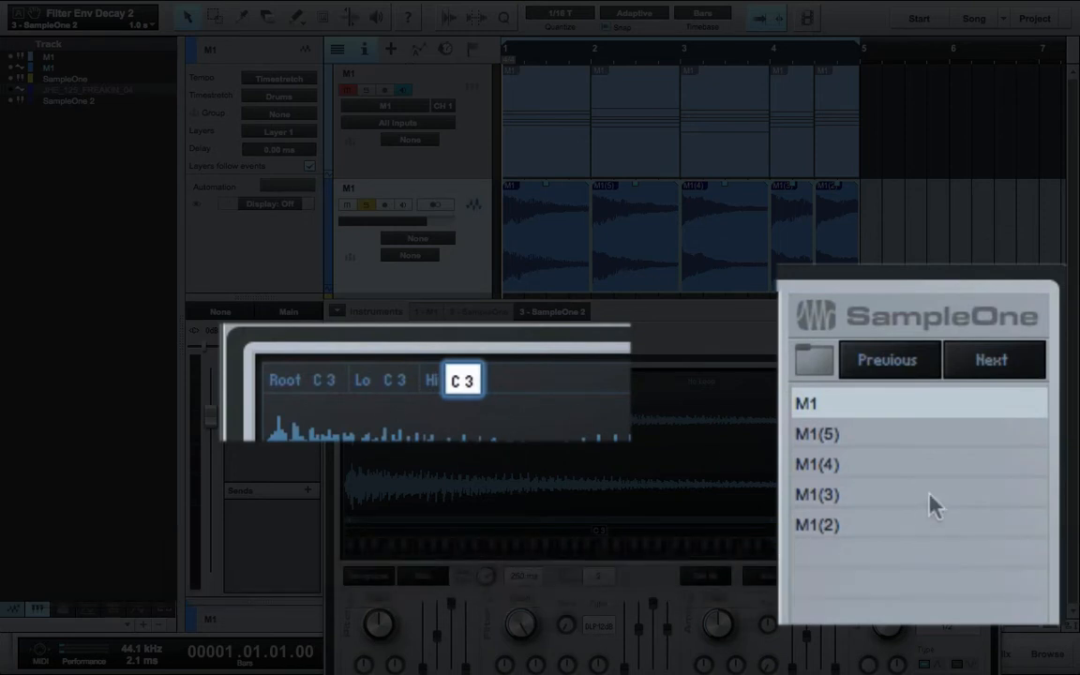
# Set the root, low and high keys of the M1(5) sample all to D 3.
pyautogui.click(903, 431)
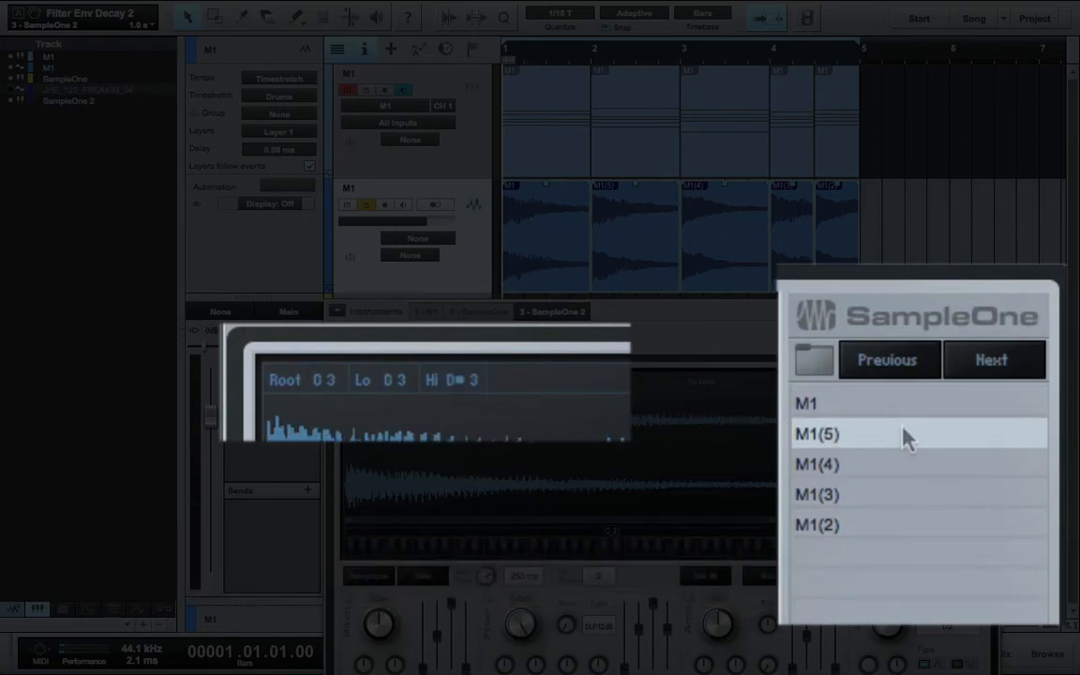
pyautogui.doubleClick(321, 380)
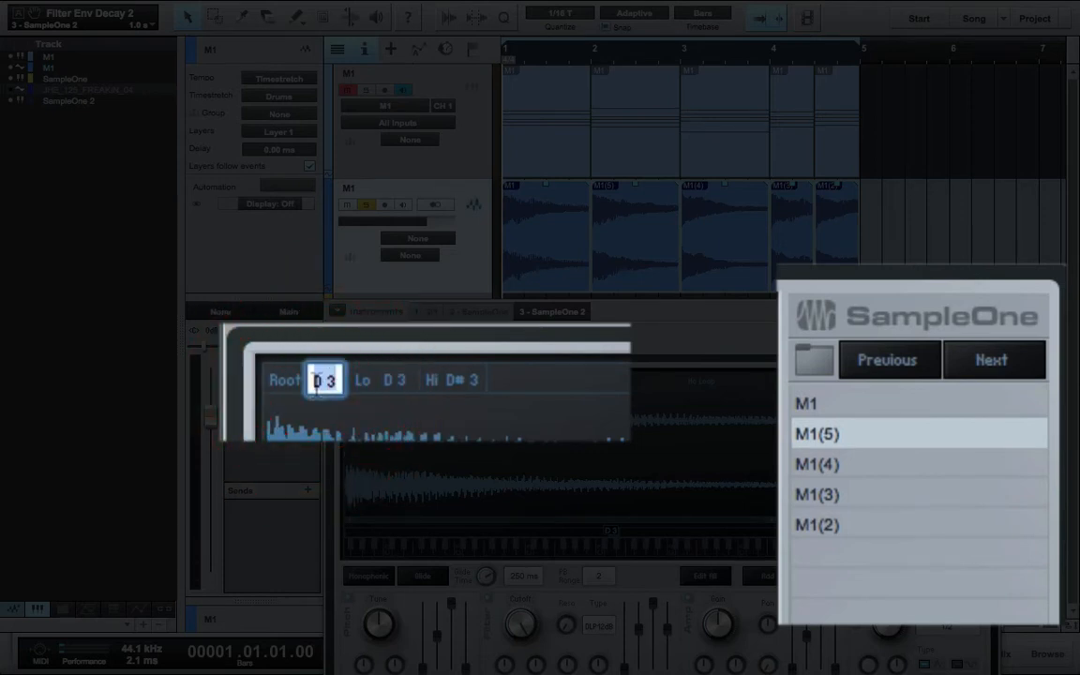
pyautogui.write('d3')
pyautogui.press('super+3')
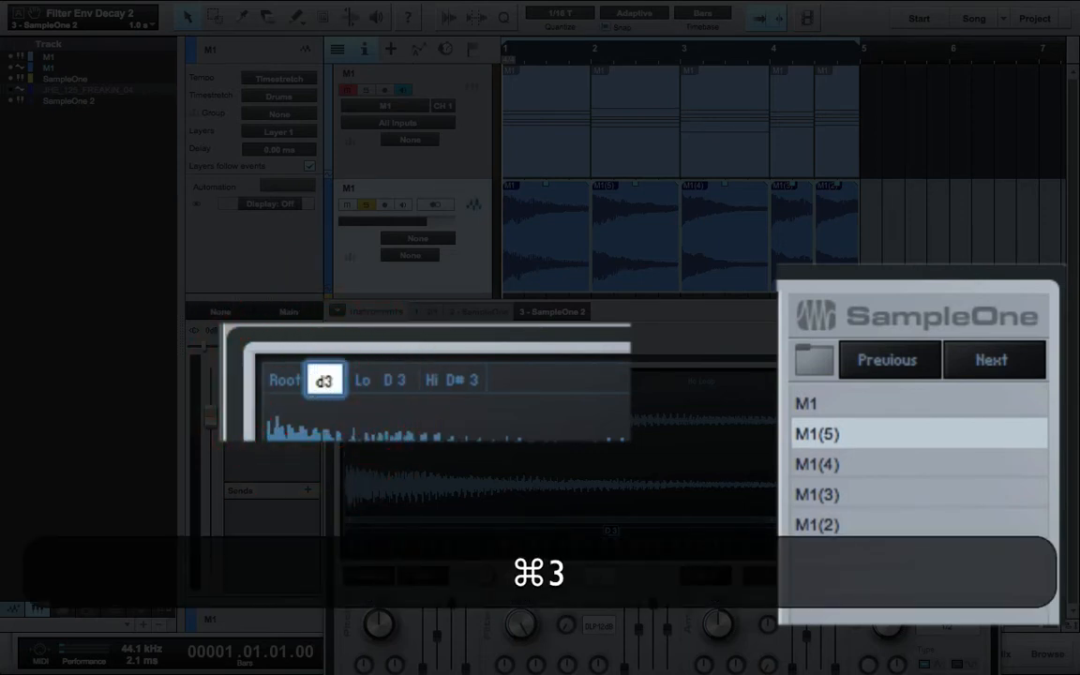
pyautogui.press('super+a')
pyautogui.press('super+c')
pyautogui.press('super+Tab')
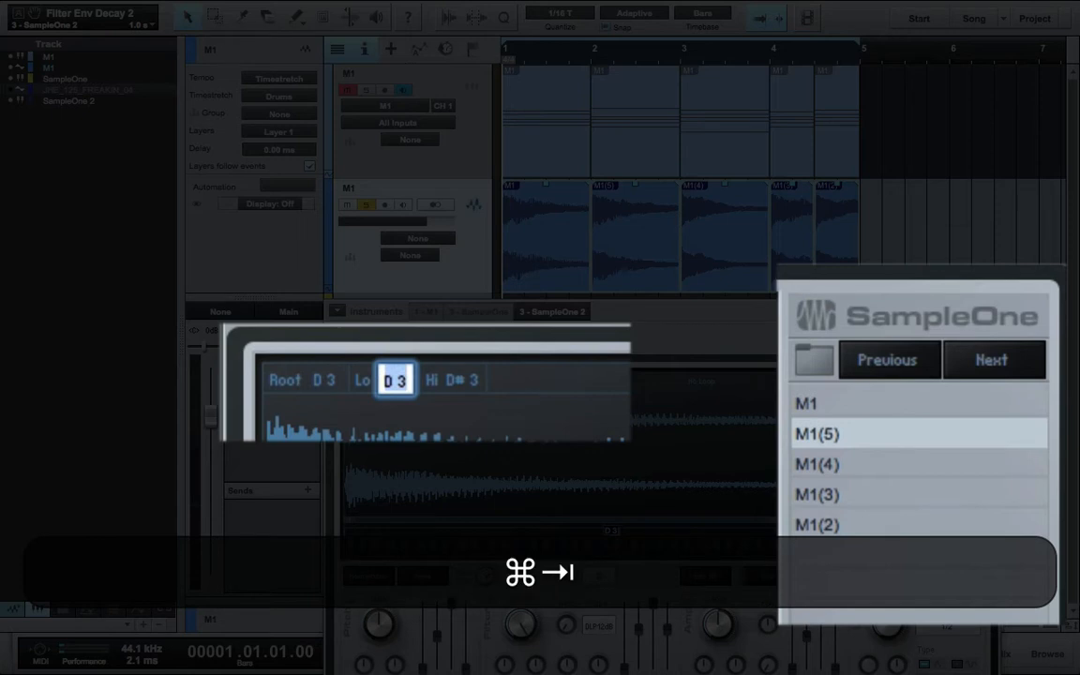
pyautogui.press('super+v')
pyautogui.press('Tab')
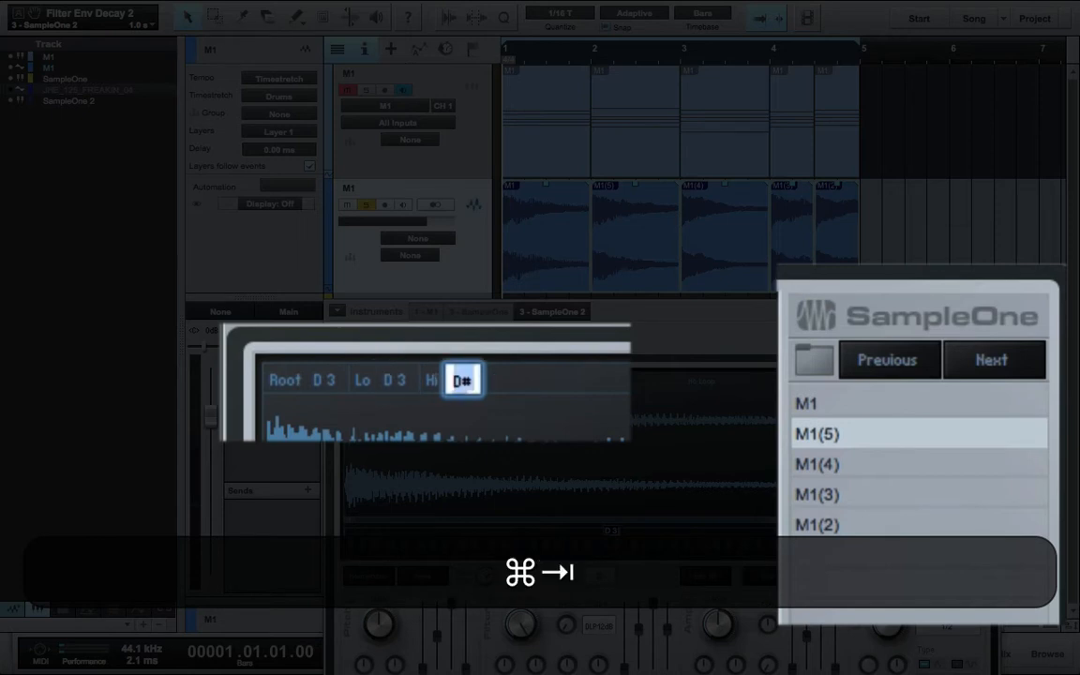
pyautogui.press('super+v')
pyautogui.press('Return')
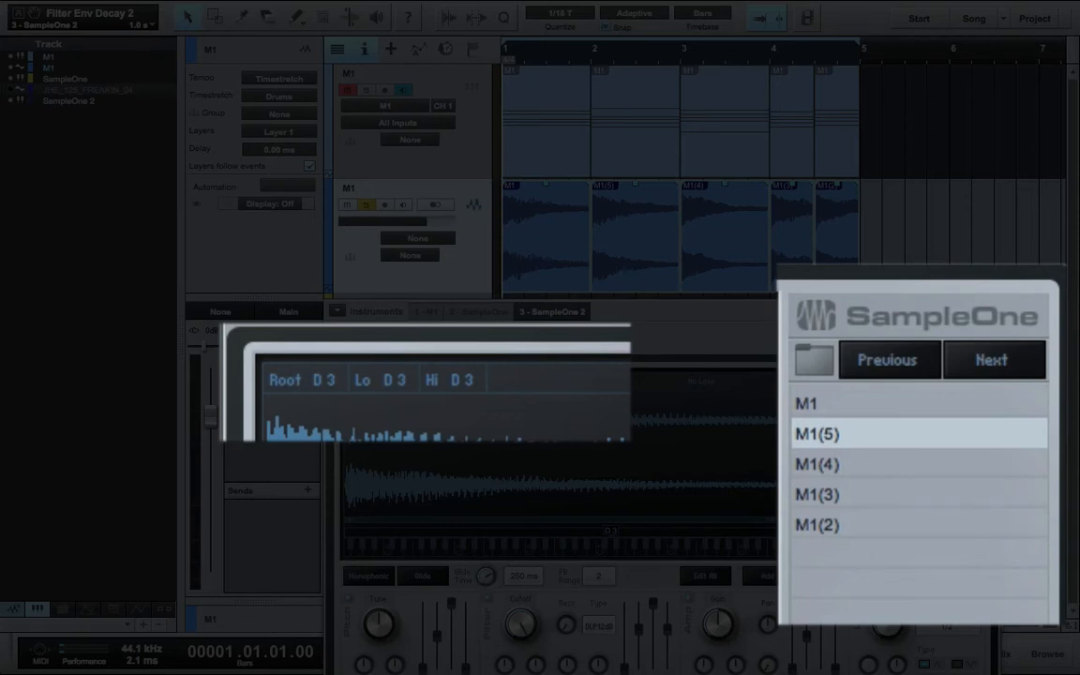
# Restrict the M1(4) sample to E 3 and set the high key of the M1(3) sample to F 3.
pyautogui.click(839, 465)
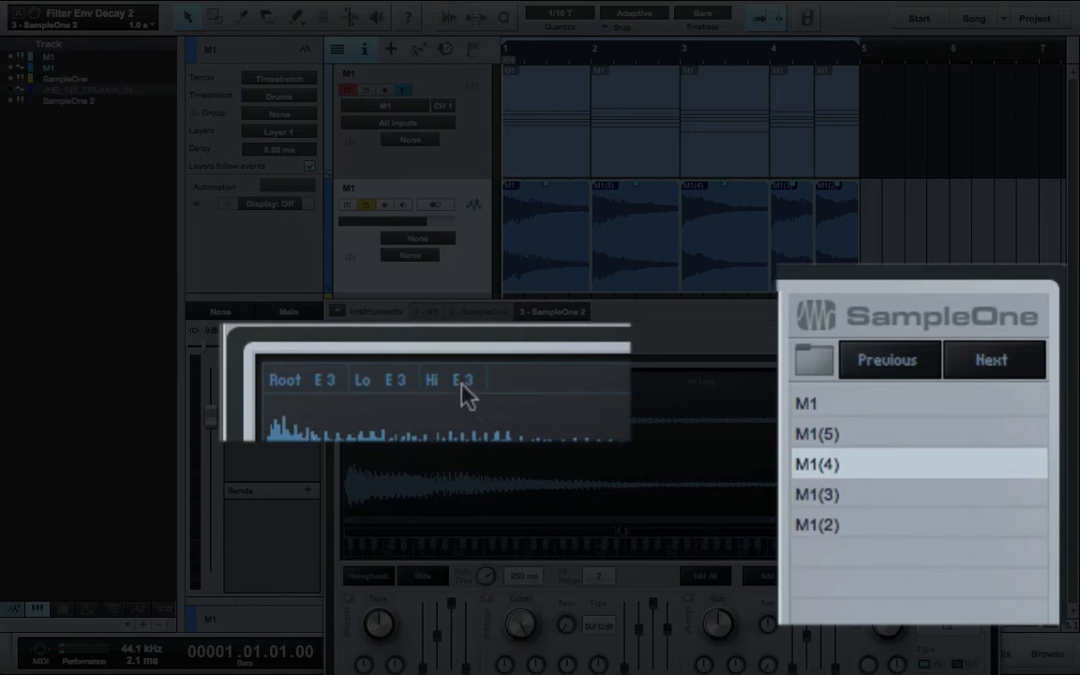
pyautogui.click(898, 497)
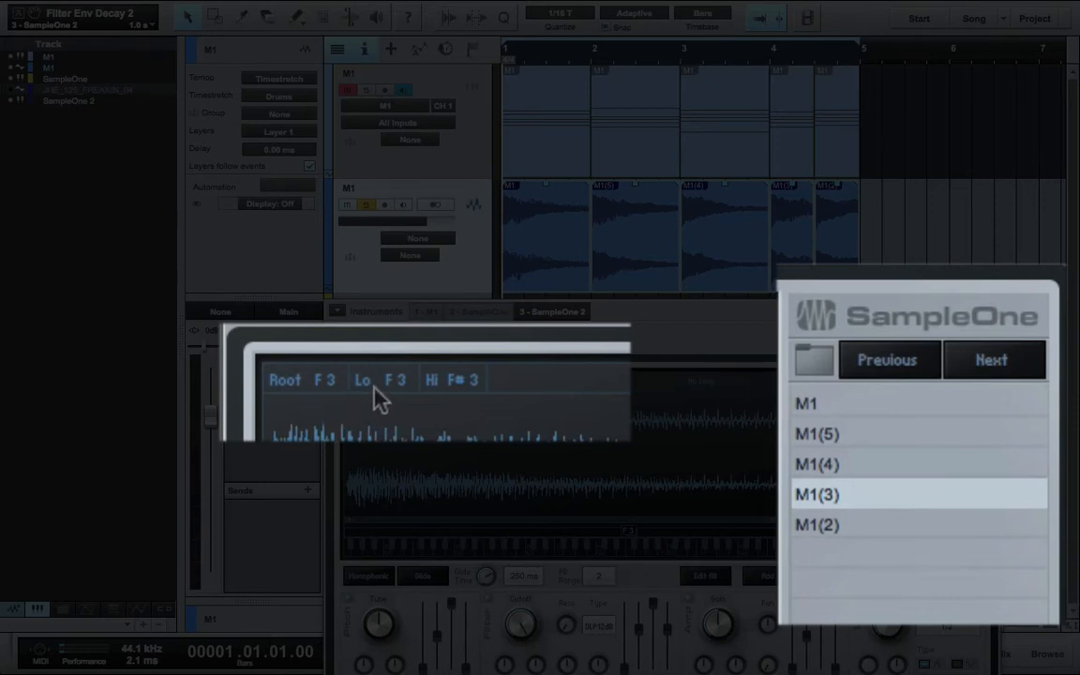
pyautogui.doubleClick(457, 381)
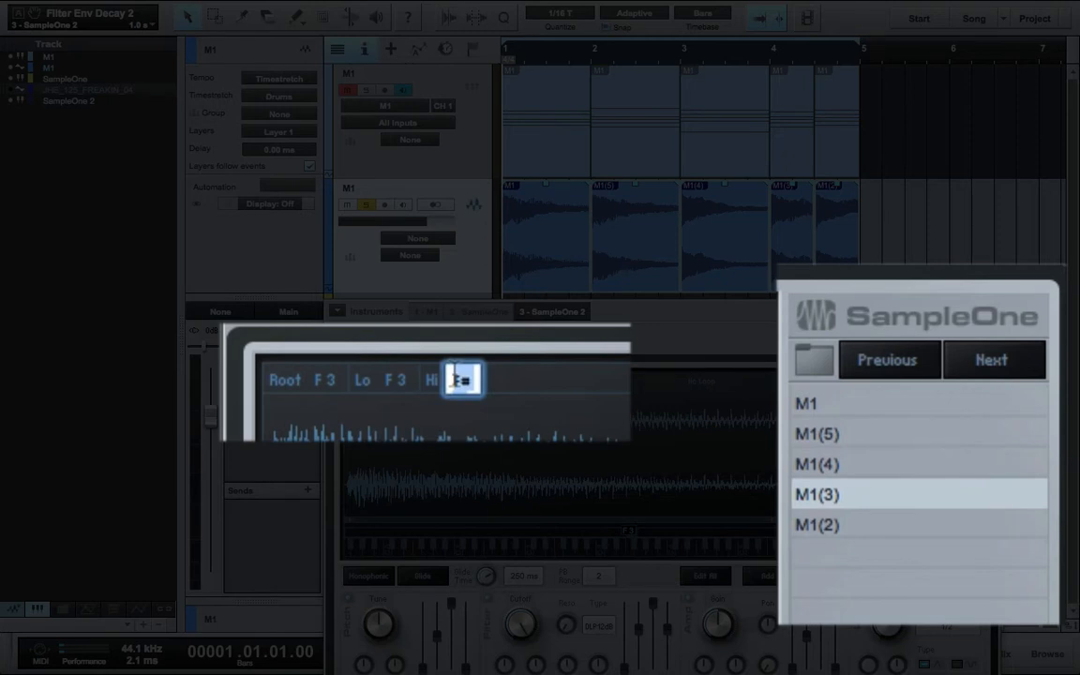
pyautogui.write('f3')
pyautogui.press('Return')
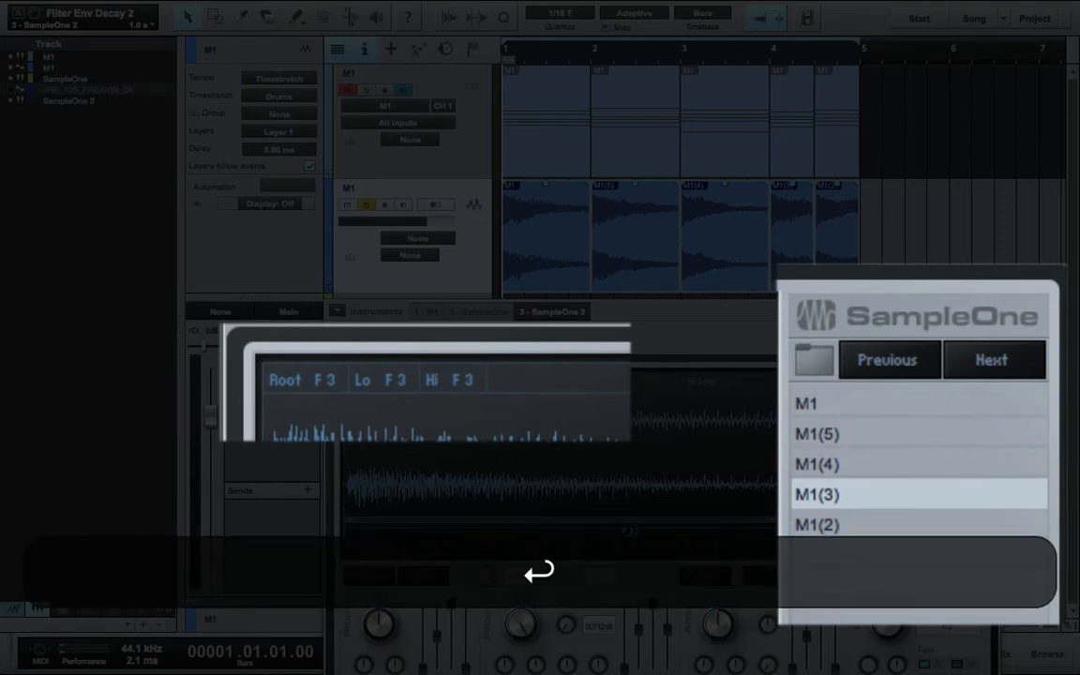
# Set the high key of the M1(2) sample to G 3.
pyautogui.click(884, 529)
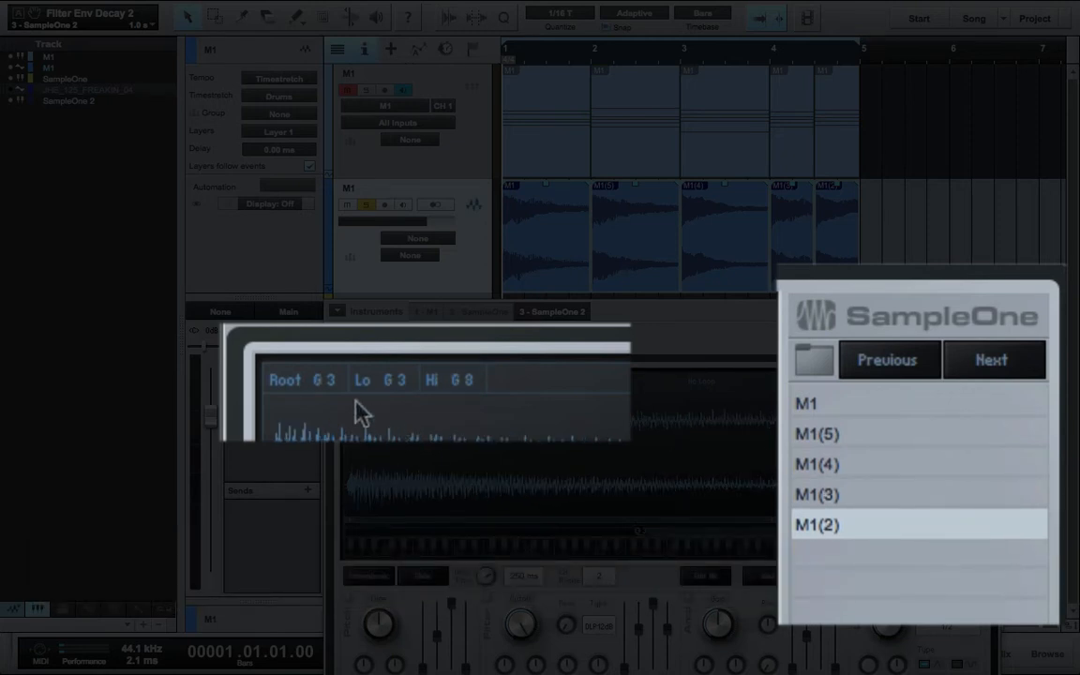
pyautogui.doubleClick(454, 383)
pyautogui.write('g3')
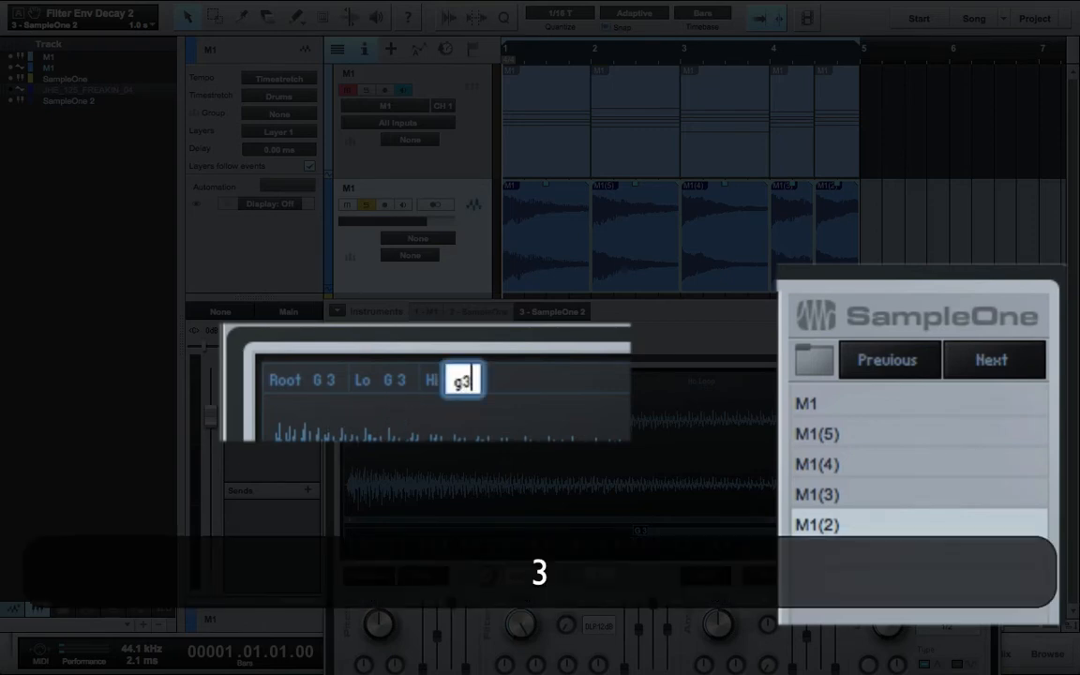
pyautogui.press('Return')
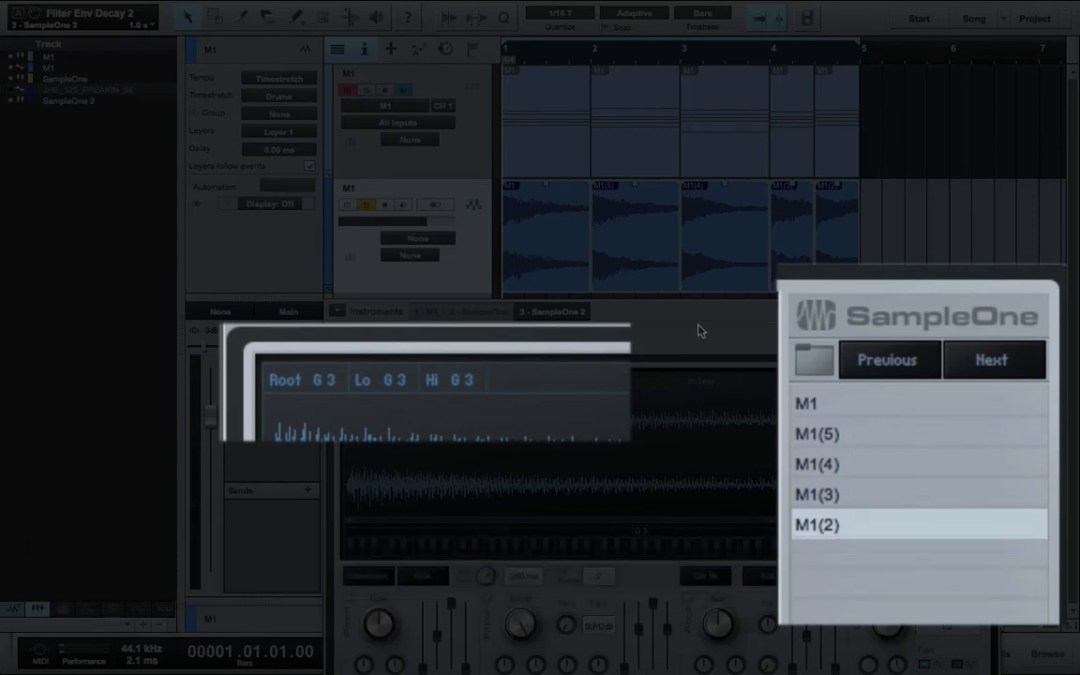
# Close the sampler window and open a new empty part on the SampleOne 2 track in the note editor.
pyautogui.moveTo(700, 324); pyautogui.dragTo(683, 337)
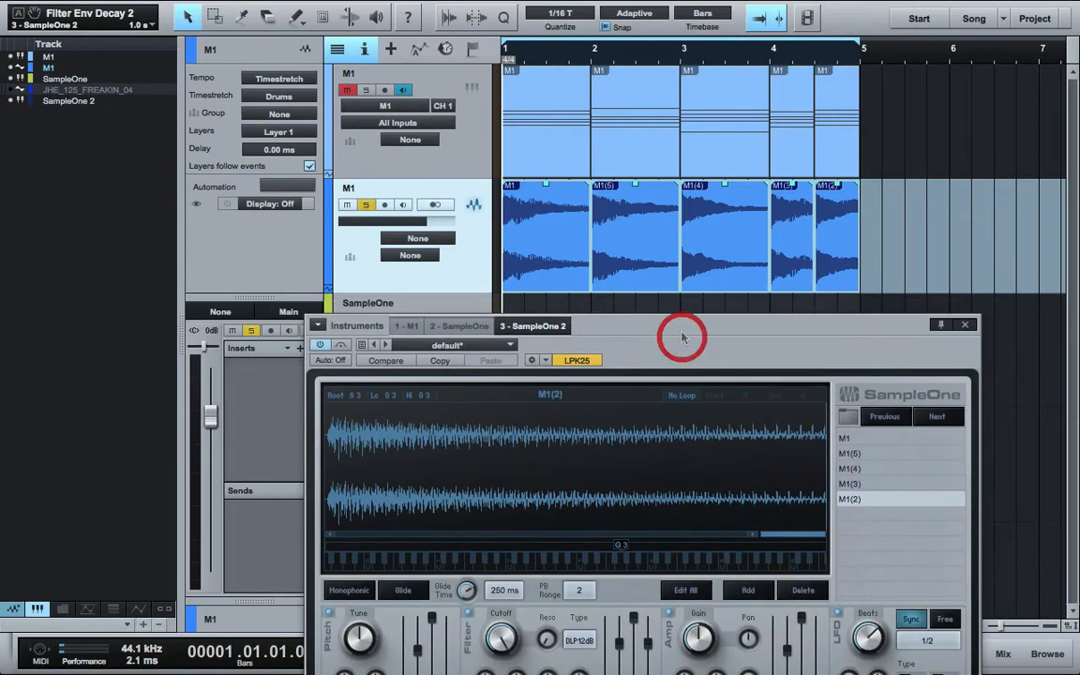
pyautogui.click(965, 326)
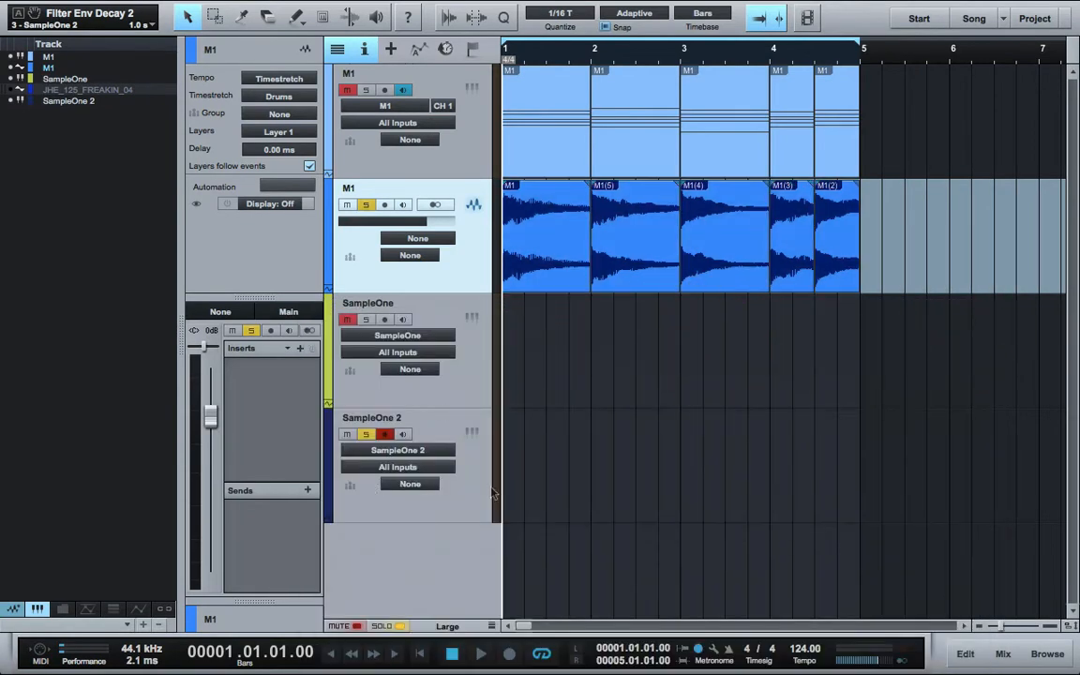
pyautogui.doubleClick(534, 492)
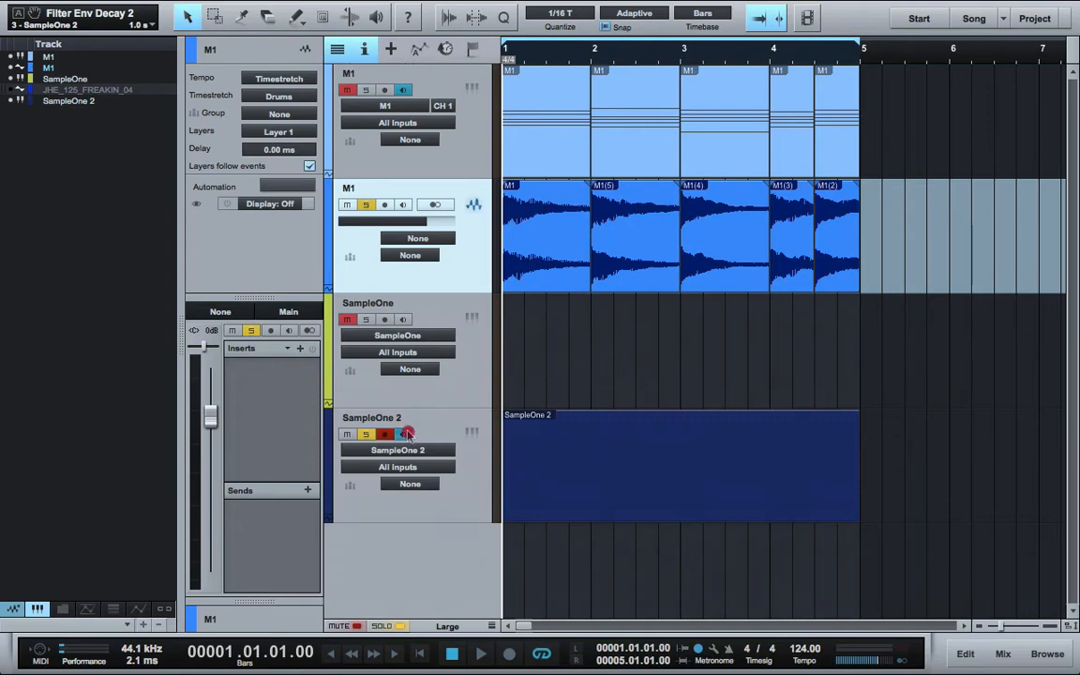
pyautogui.doubleClick(539, 438)
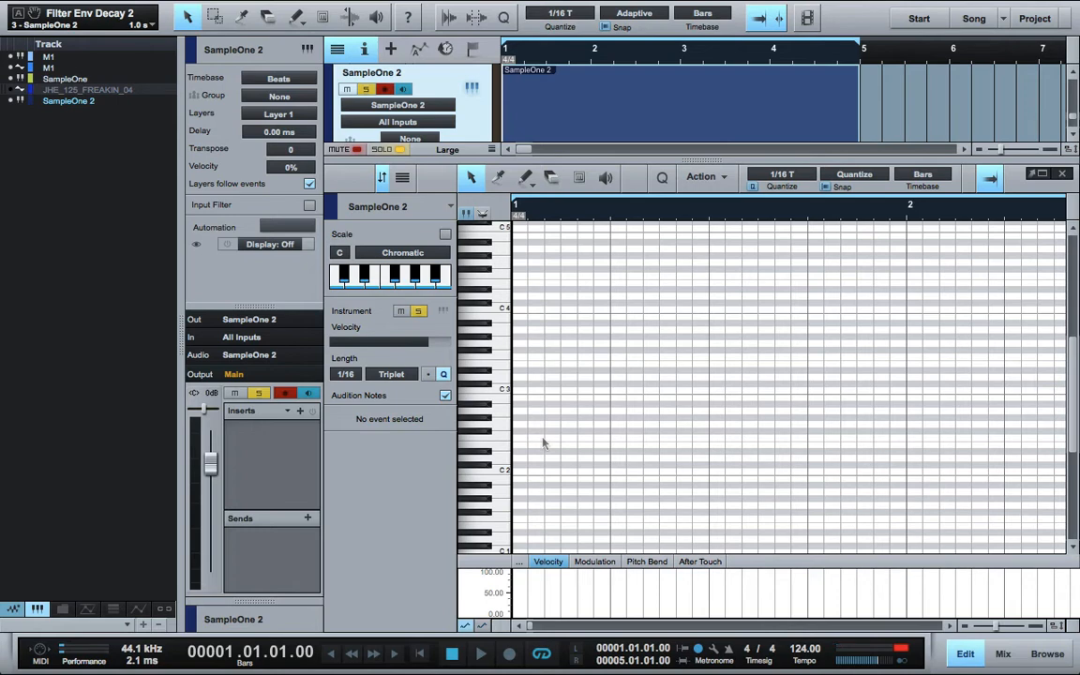
# Draw five short C 3 notes across the first three beats of bar 1 and play them back.
pyautogui.press('super')
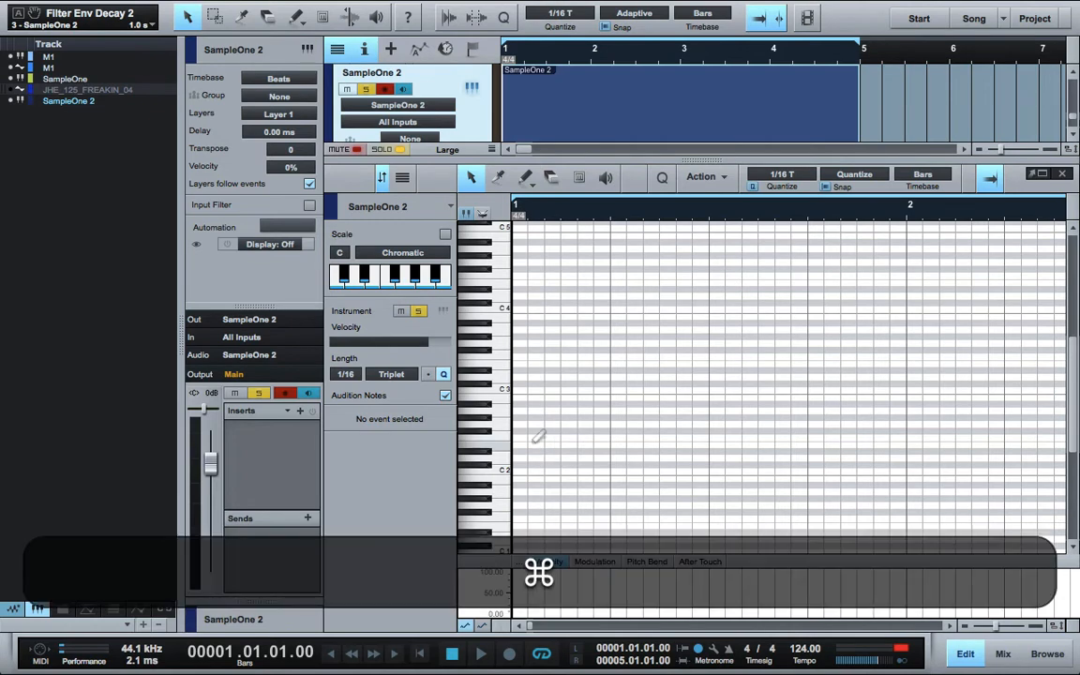
pyautogui.click(518, 388)
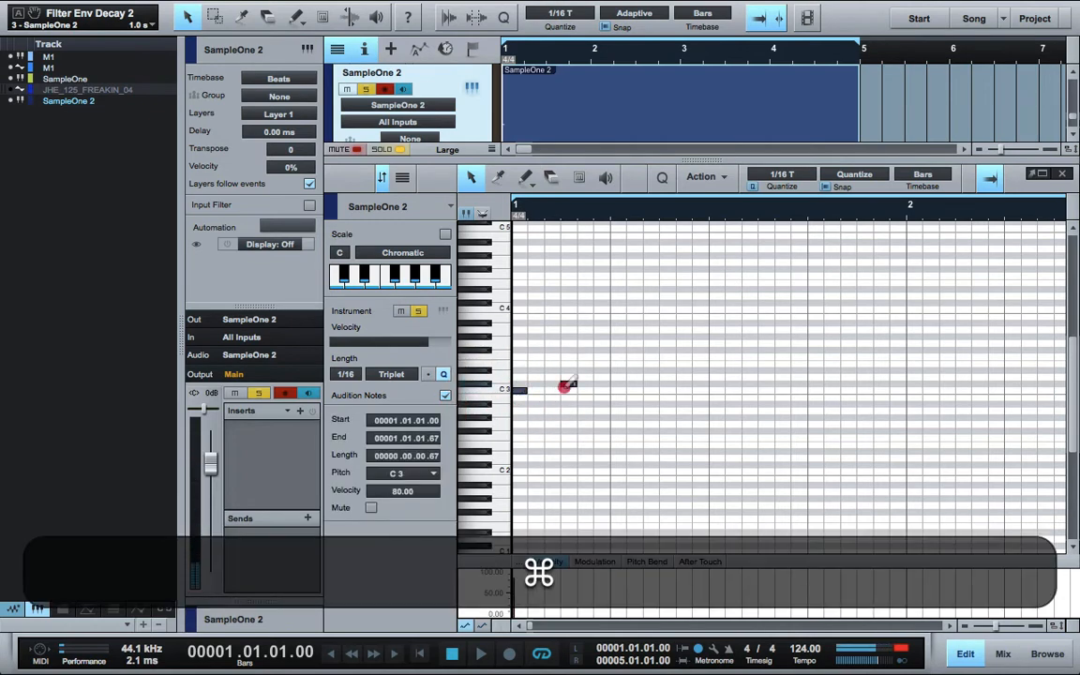
pyautogui.click(567, 384)
pyautogui.press('Down')
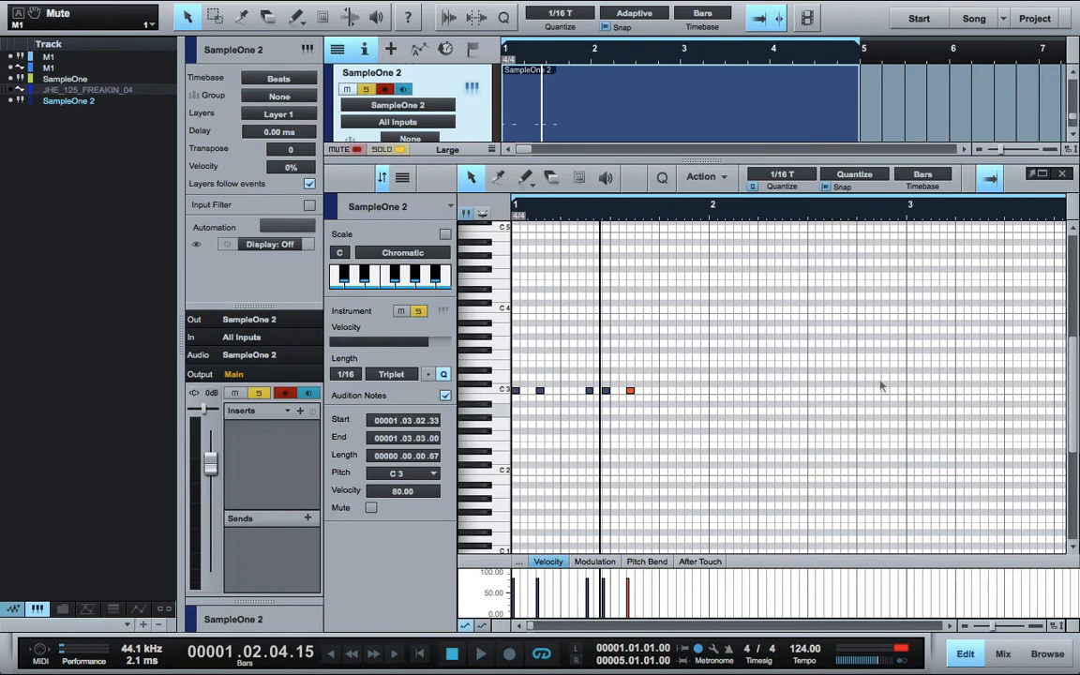
pyautogui.press('Return')
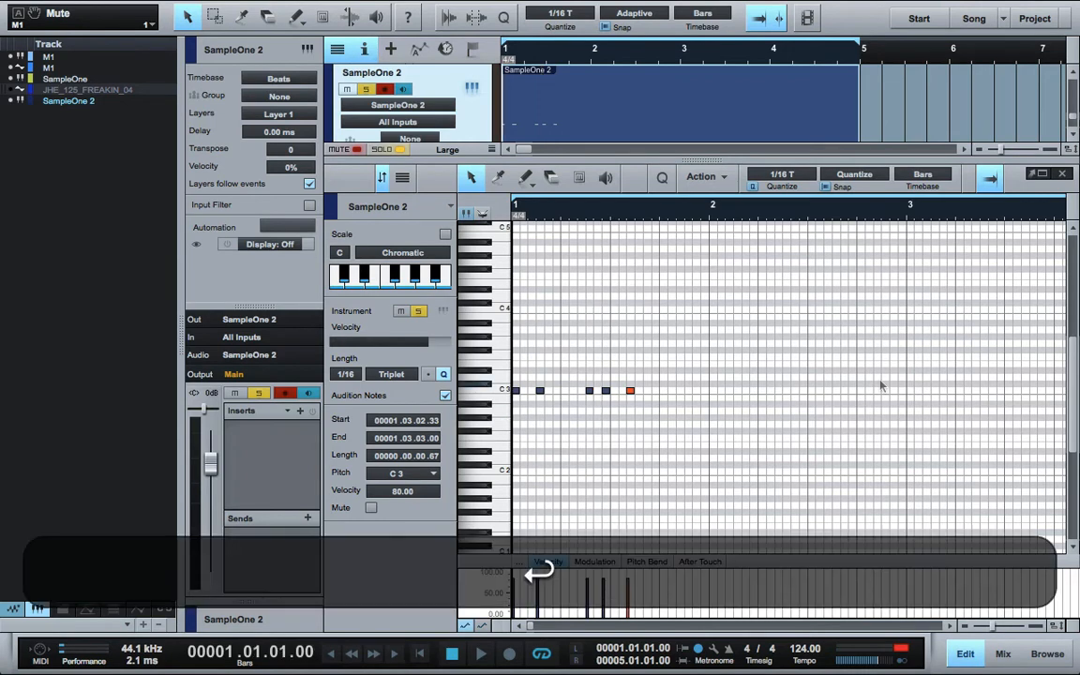
pyautogui.press('Return')
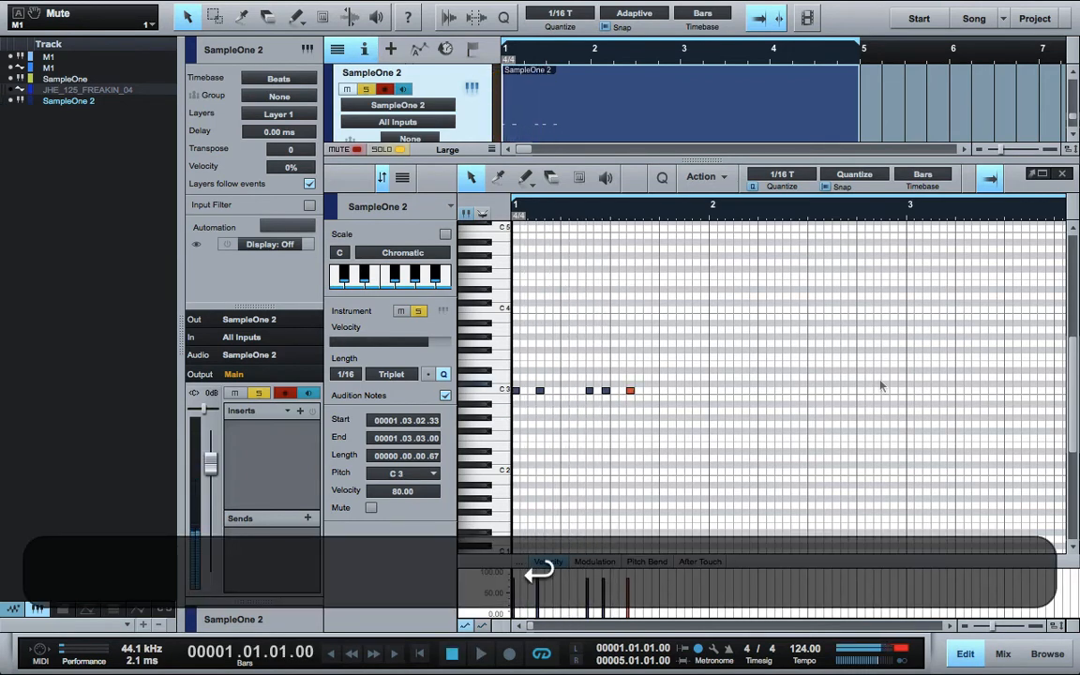
# Raise the velocity of all five notes to 100 and play the pattern from the start.
pyautogui.press('super+Down')
pyautogui.press('super+Right')
pyautogui.press('super+Up')
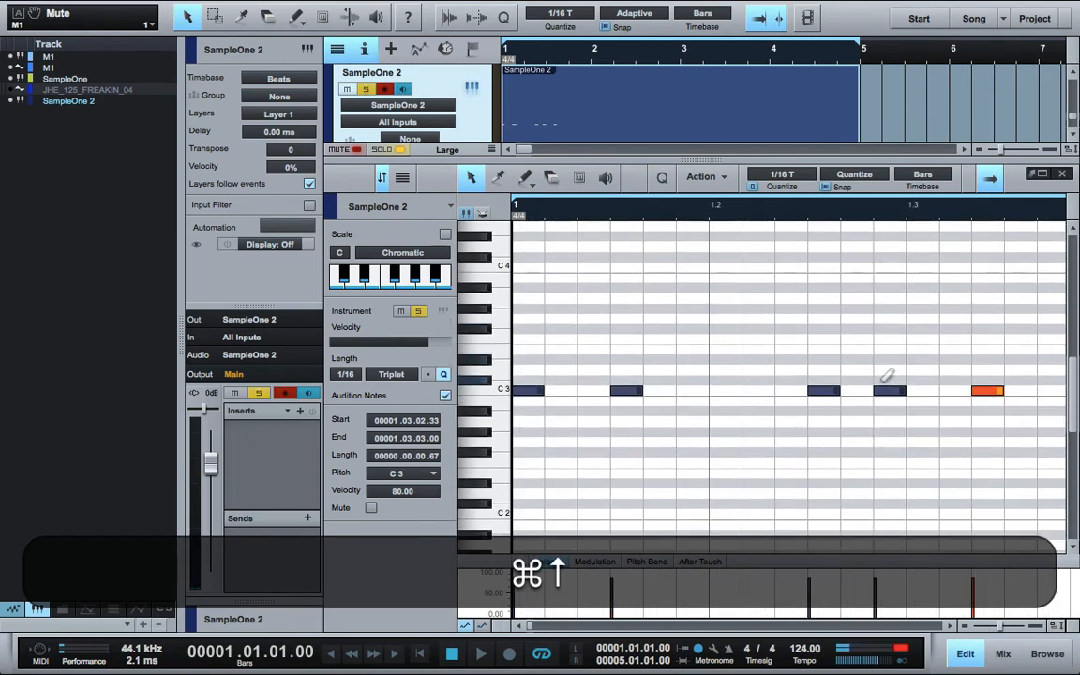
pyautogui.click(888, 411)
pyautogui.press('super+a')
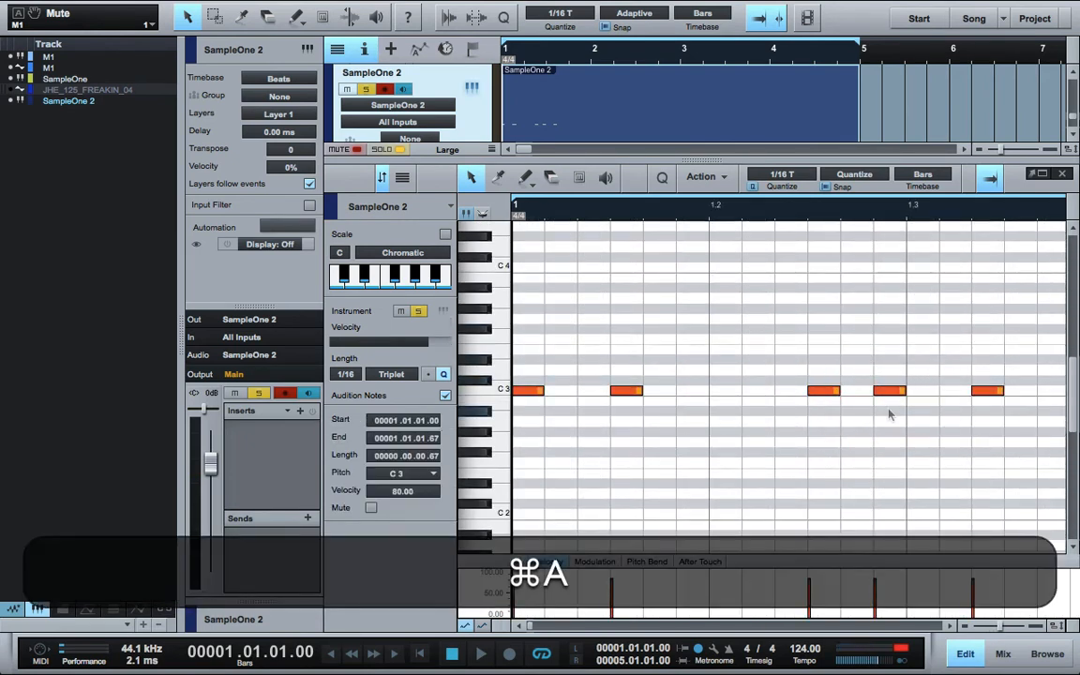
pyautogui.moveTo(806, 587); pyautogui.dragTo(788, 446)
pyautogui.press('Return')
pyautogui.press('super+Left')
pyautogui.press('super+space')
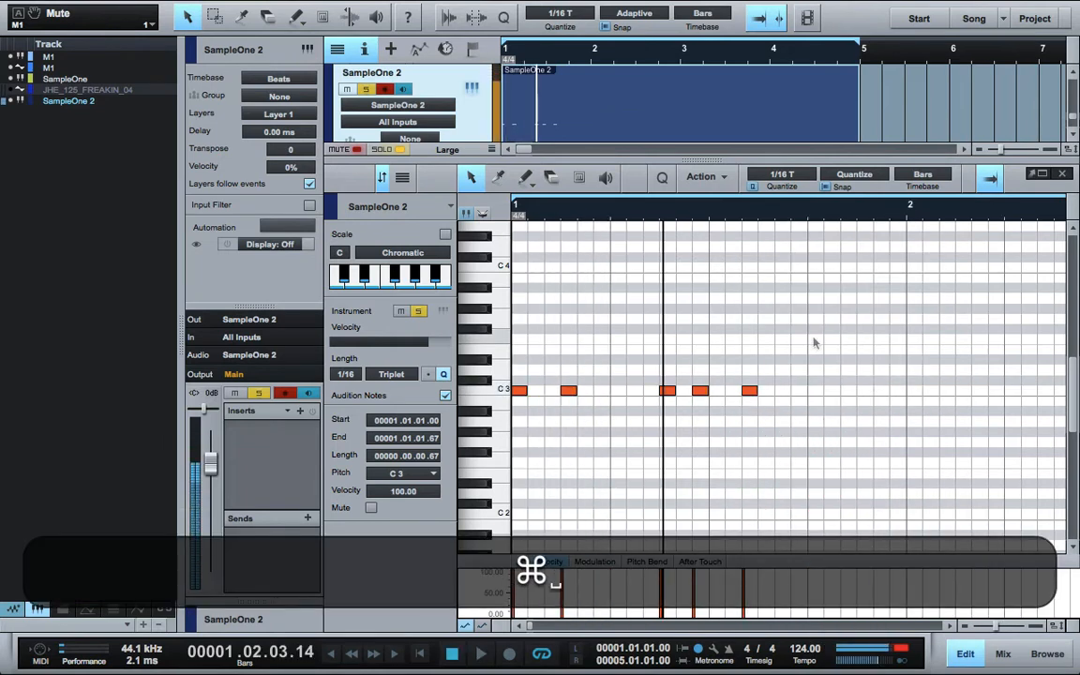
# Transpose the last two C 3 notes up to D 3 and play the pattern from the start.
pyautogui.moveTo(791, 366); pyautogui.dragTo(678, 400)
pyautogui.hotkey('shift', 'Up')
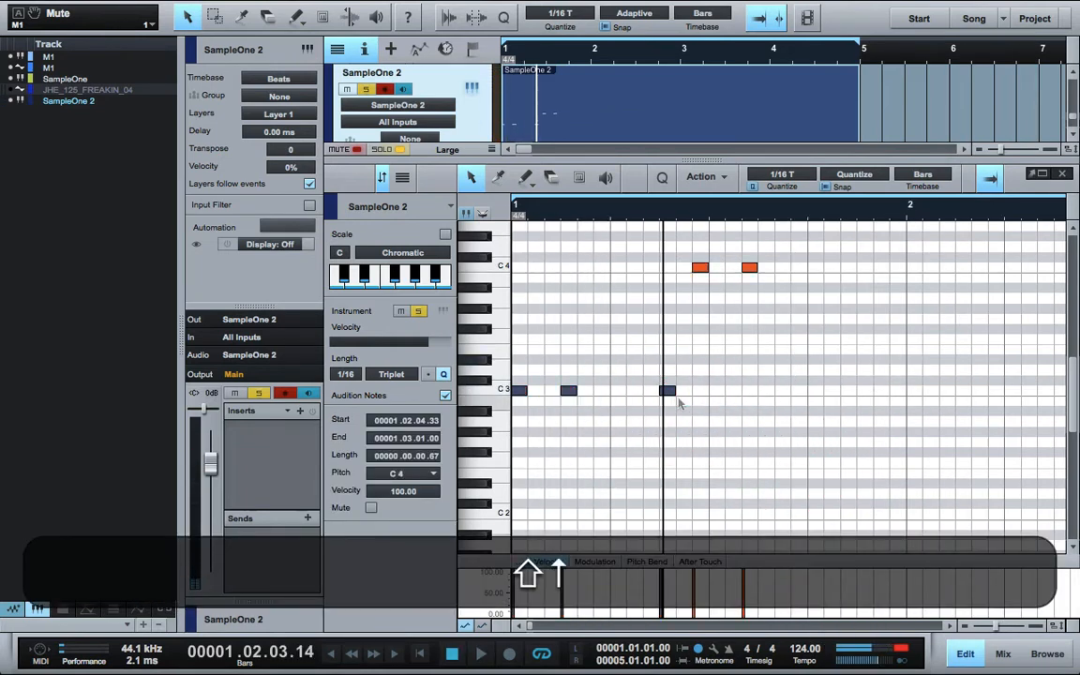
pyautogui.hotkey('shift', 'Down')
pyautogui.press('Up')
pyautogui.press('Up')
pyautogui.press('Return')
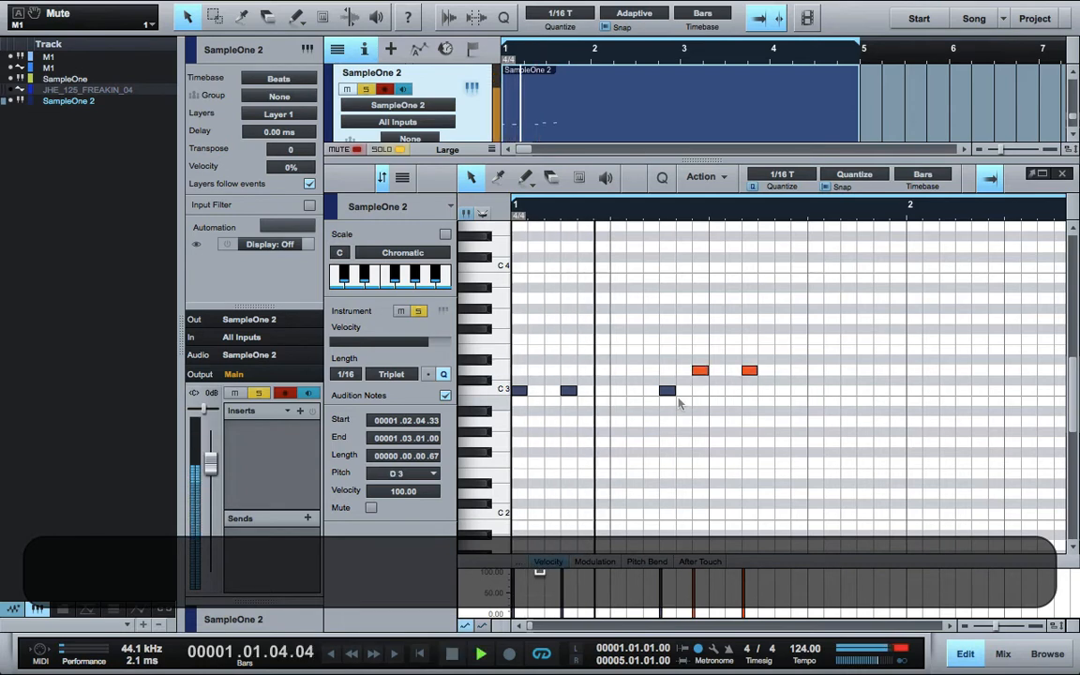
# Duplicate the two D 3 notes and shift the copies to the start of bar 2.
pyautogui.moveTo(790, 394); pyautogui.dragTo(681, 362)
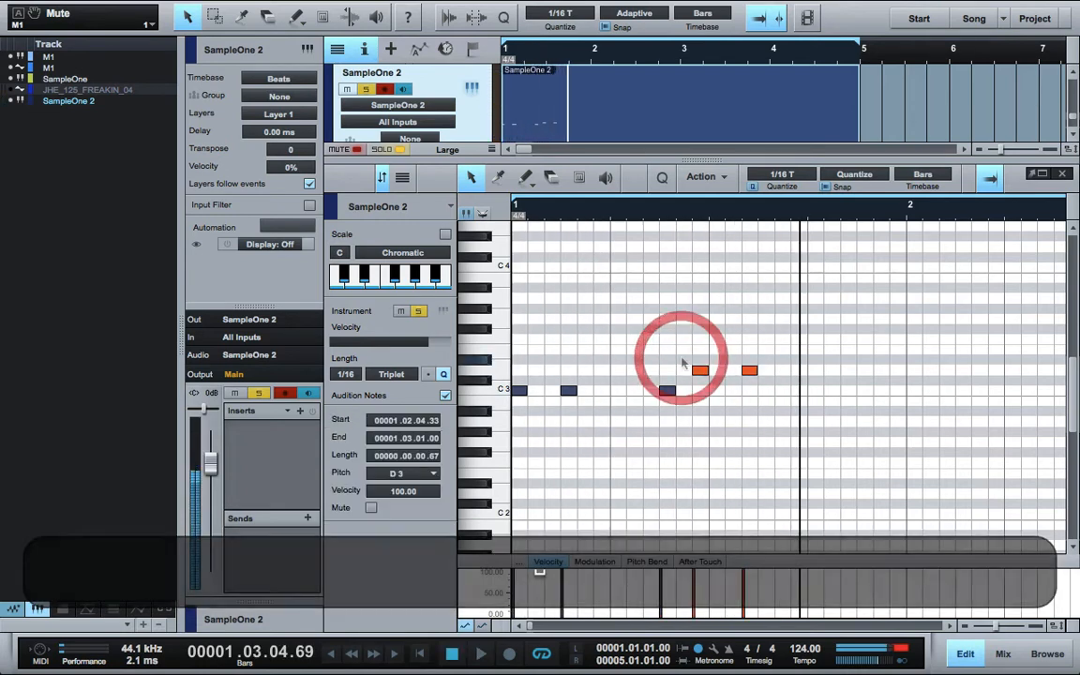
pyautogui.press('d')
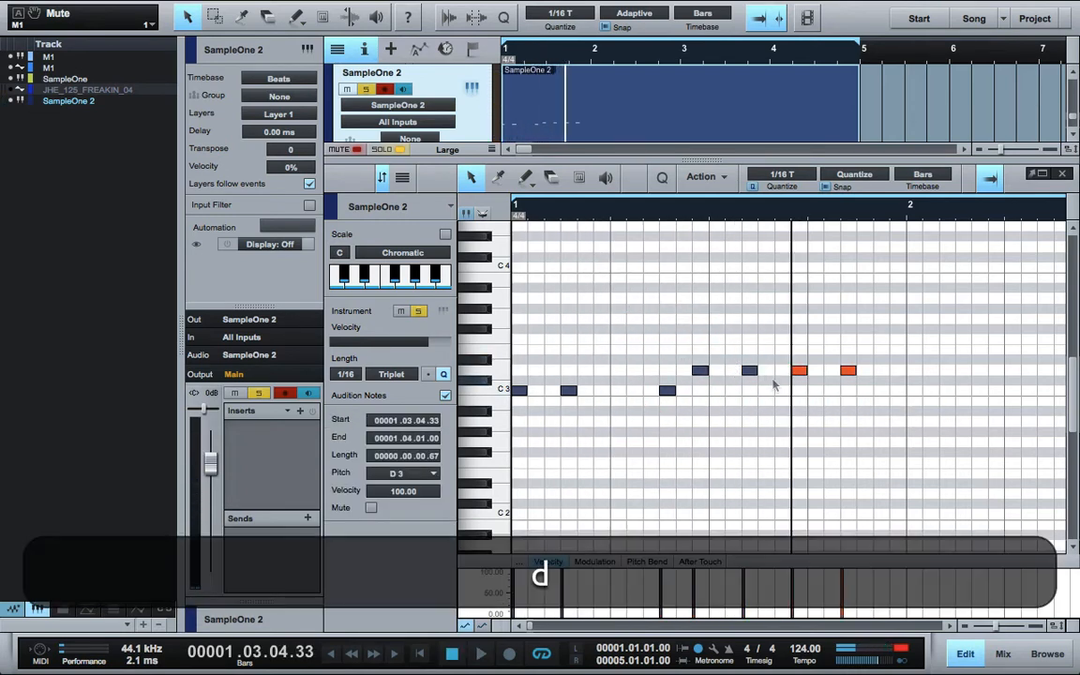
pyautogui.hotkey('alt', 'd')
pyautogui.hotkey('alt', 'Right')
pyautogui.hotkey('alt', 'Right')
pyautogui.hotkey('alt', 'Right')
pyautogui.hotkey('alt', 'Right')
pyautogui.hotkey('alt', 'Right')
pyautogui.hotkey('alt', 'Right')
pyautogui.hotkey('alt', 'Right')
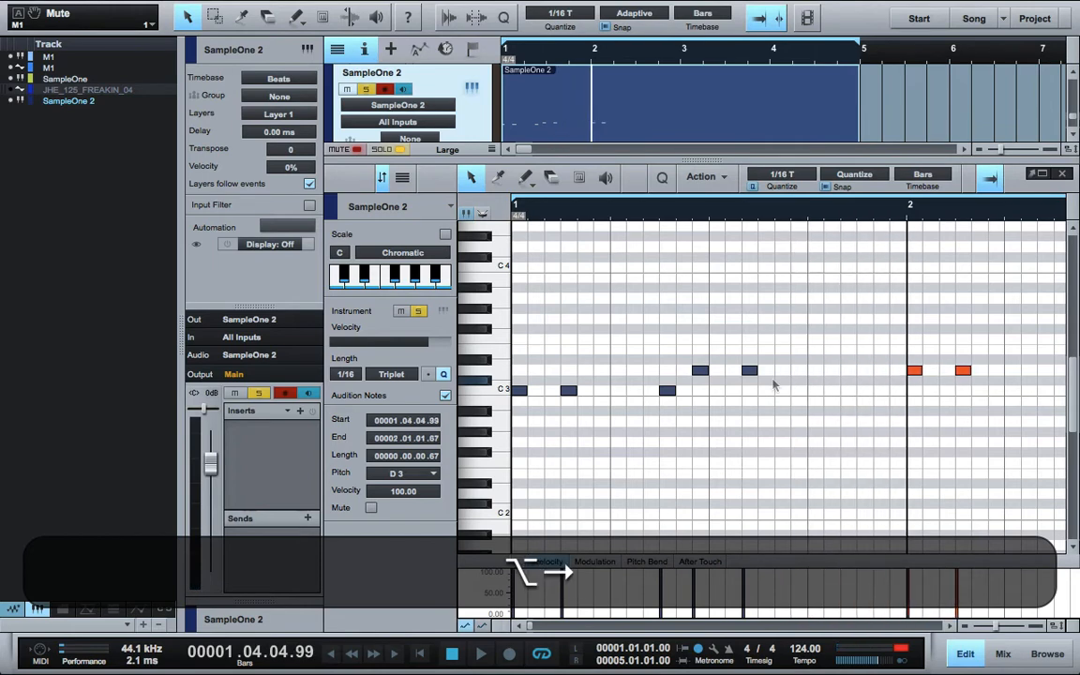
# Transpose the two copied notes in bar 2 up to E 3 and play the pattern from the start.
pyautogui.hotkey('alt', 'Up')
pyautogui.hotkey('alt', 'Up')
pyautogui.press('Return')
pyautogui.press('space')
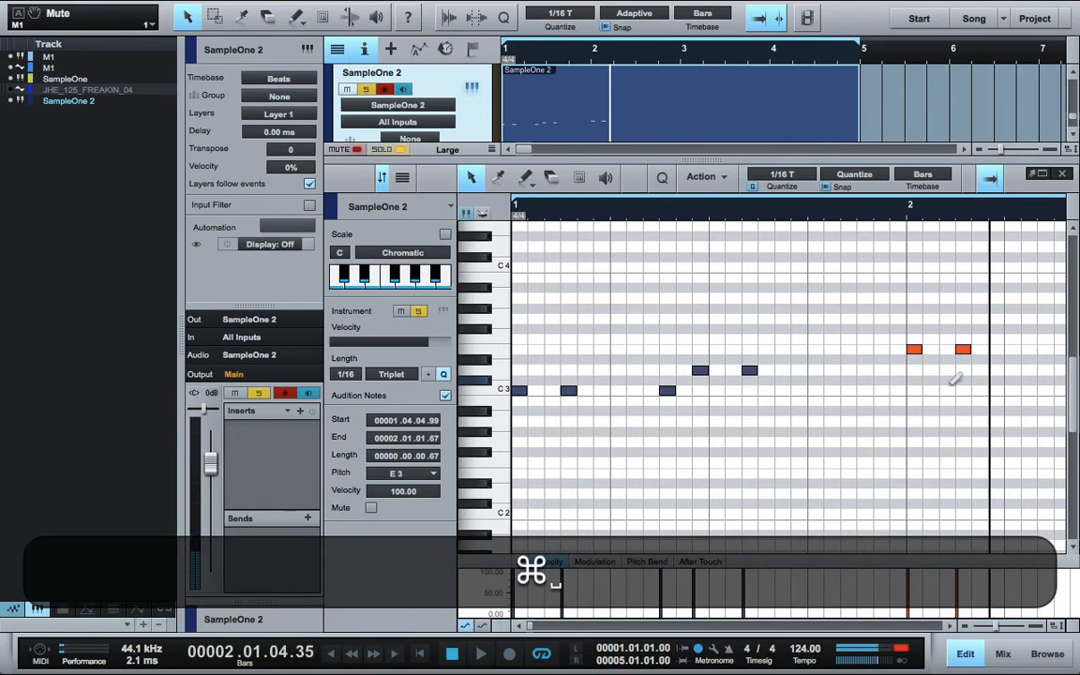
# Remove the two E 3 notes from bar 2 and duplicate the whole five-note bar 1 phrase into bar 2.
pyautogui.press('super+Left')
pyautogui.moveTo(801, 369); pyautogui.dragTo(328, 465)
pyautogui.press('Return')
pyautogui.press('d')
# Transpose the five copied notes in bar 2 up four semitones to start on E 3 and play the pattern.
pyautogui.press('Up')
pyautogui.press('Up')
pyautogui.press('Up')
pyautogui.press('Up')
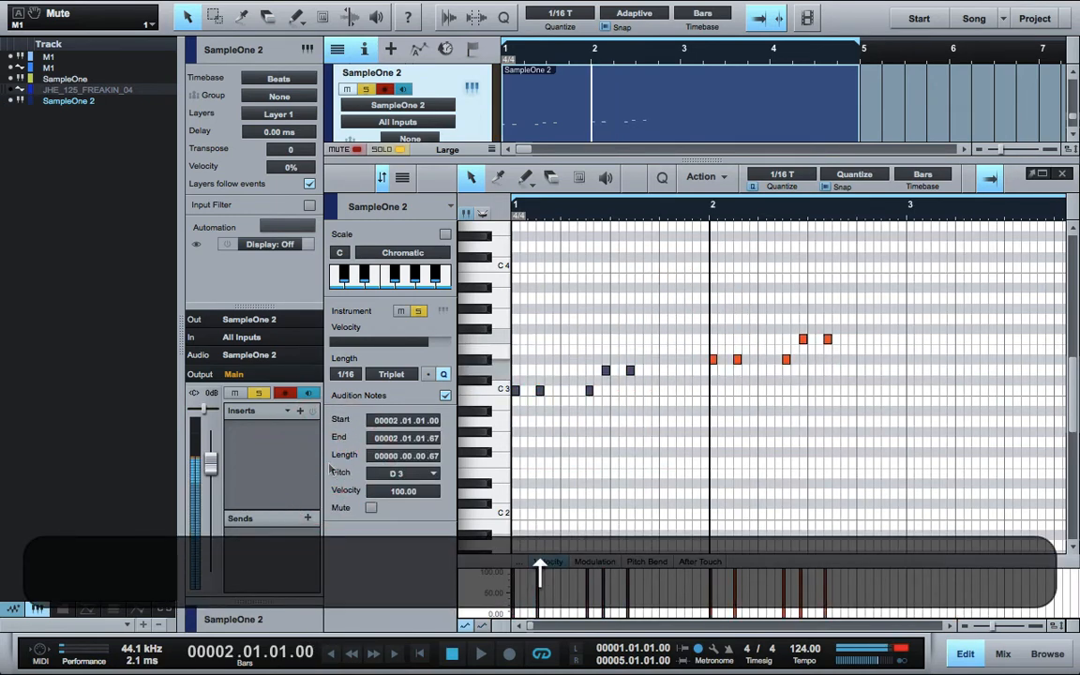
pyautogui.press('space')
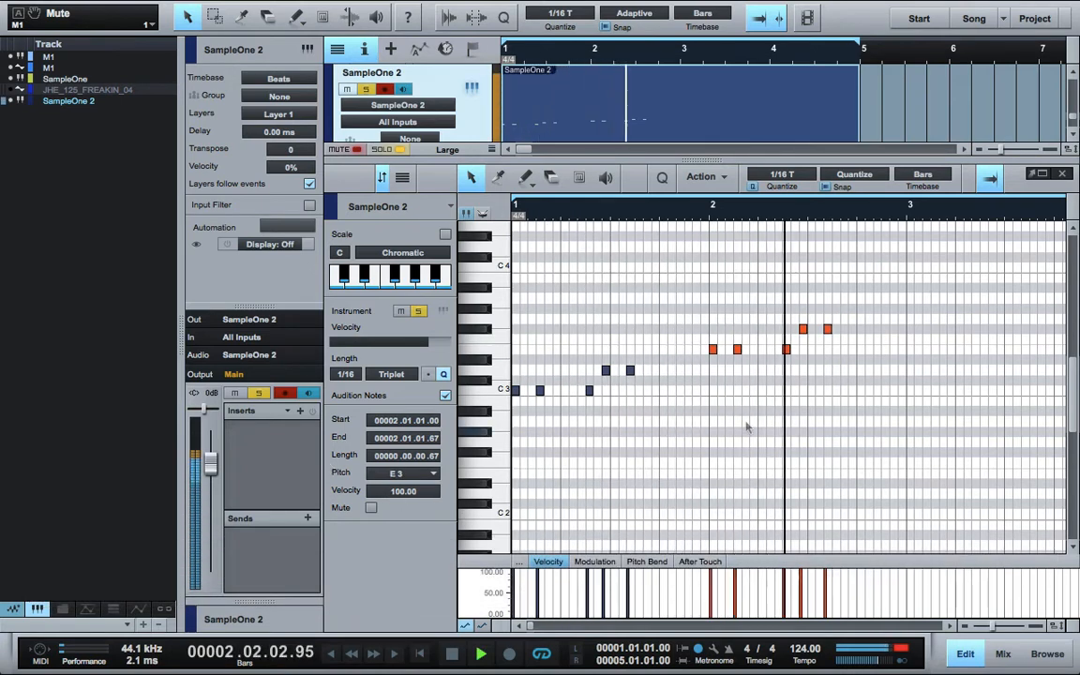
pyautogui.press('space')
# Transpose the last two notes in bar 2 up to G 3 and play the pattern.
pyautogui.click(808, 368)
pyautogui.click(785, 353)
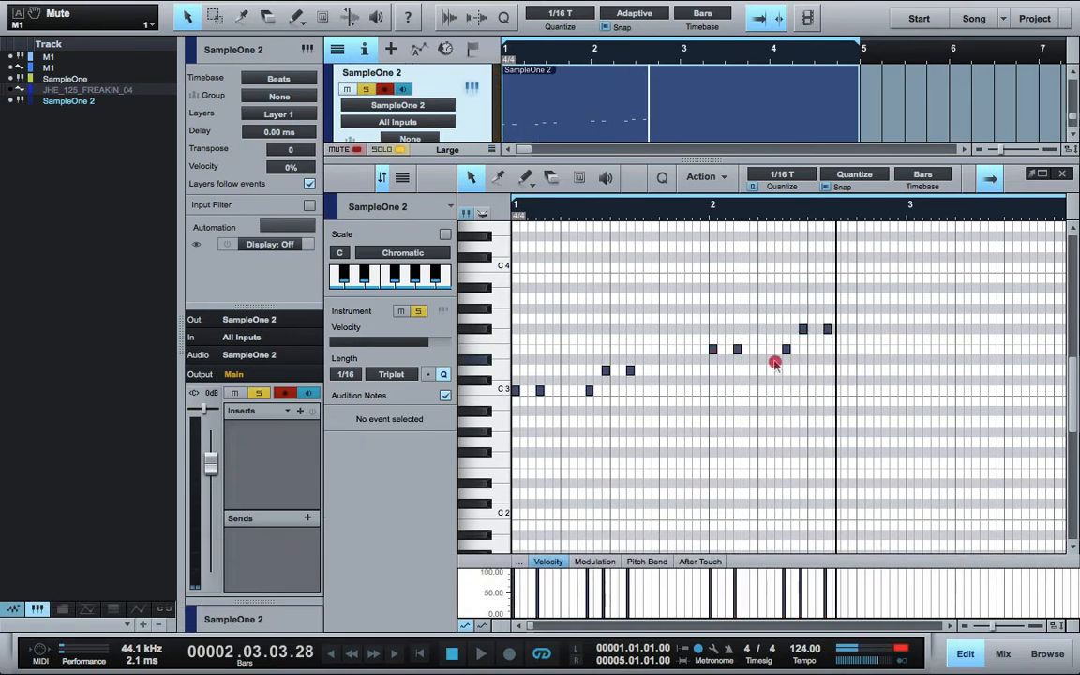
pyautogui.moveTo(797, 351); pyautogui.dragTo(855, 329)
pyautogui.press('Up')
pyautogui.press('space')
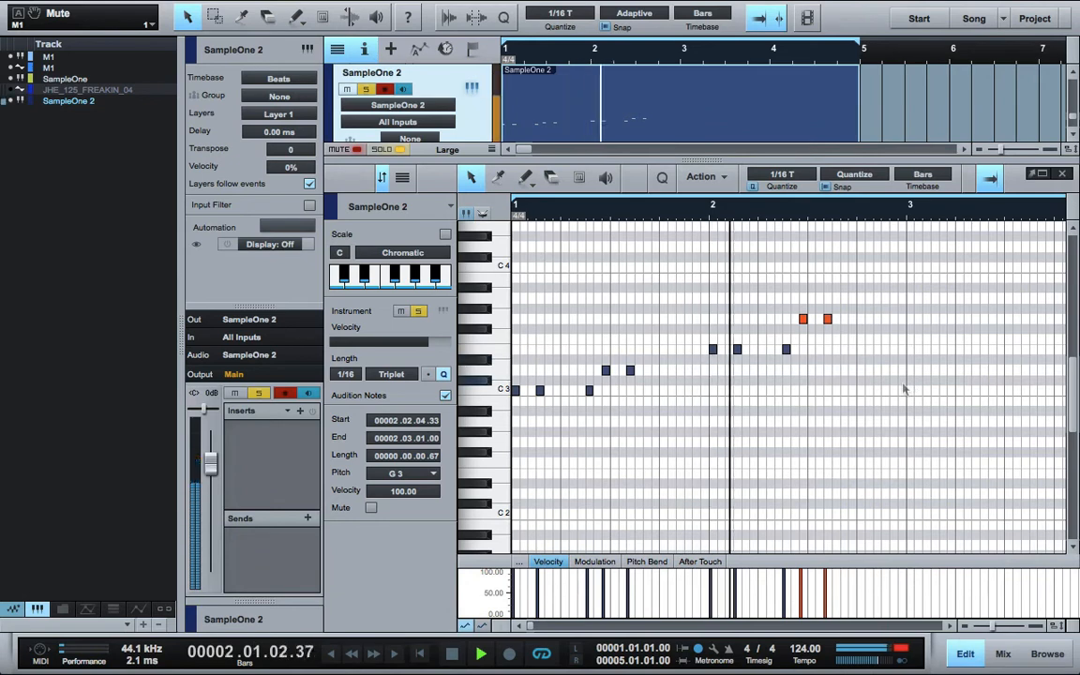
# Set the loop range to end at the start of bar 3 and play the looped pattern.
pyautogui.click(842, 359)
pyautogui.click(826, 319)
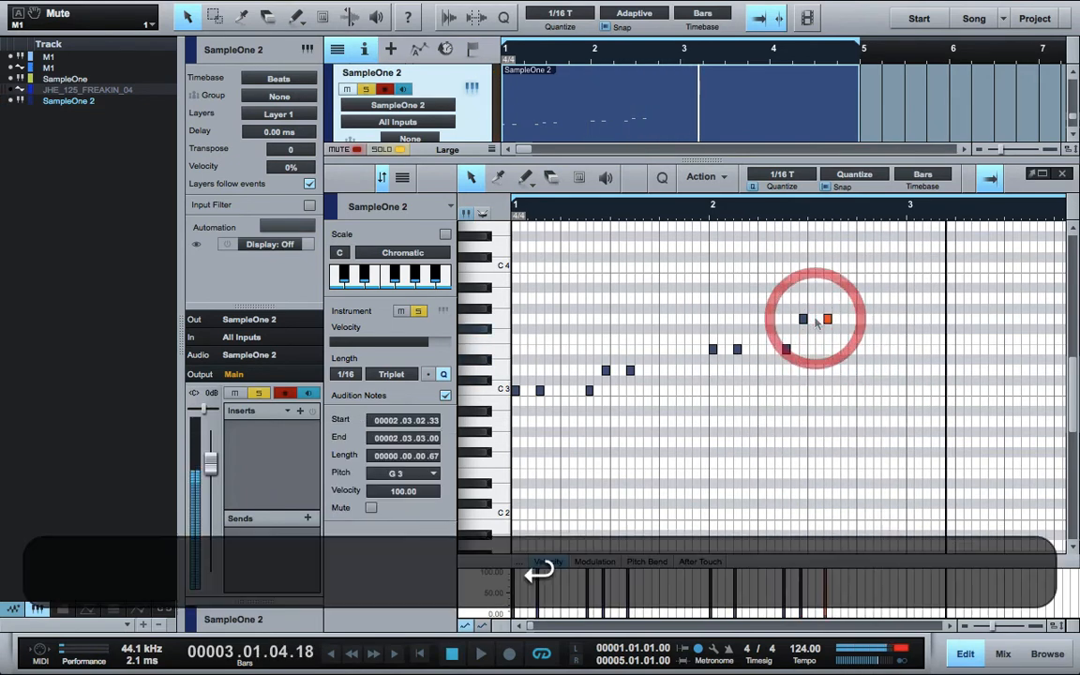
pyautogui.press('space')
pyautogui.click(911, 206)
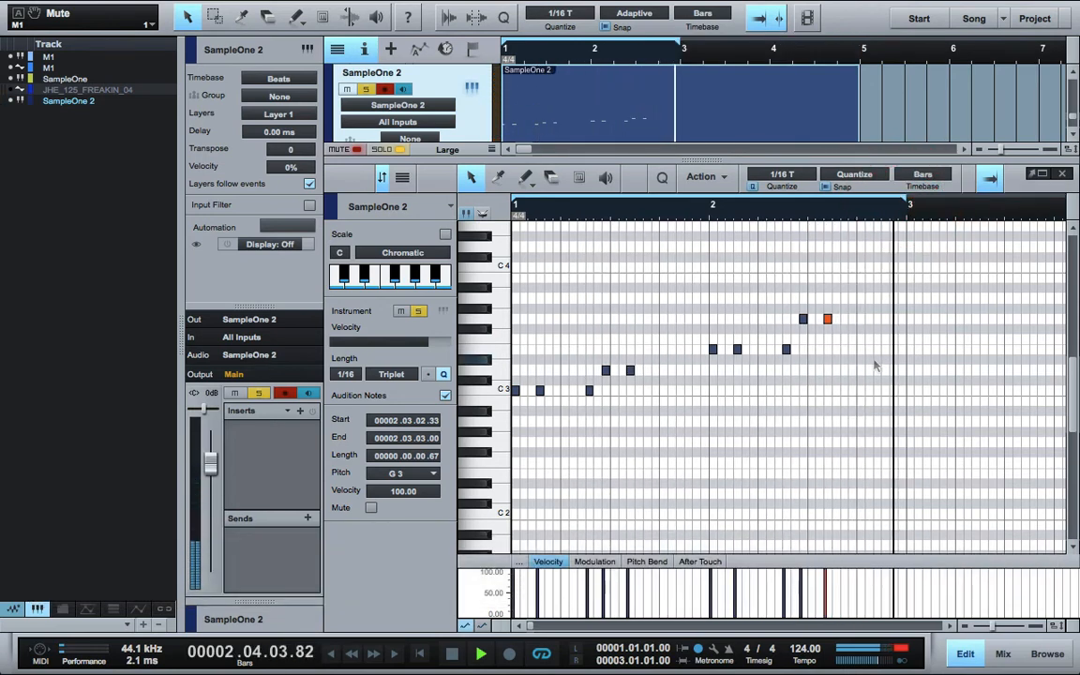
# Transpose the last two notes in bar 2 down to F 3 while the loop plays.
pyautogui.click(821, 340)
pyautogui.moveTo(821, 339); pyautogui.dragTo(799, 312)
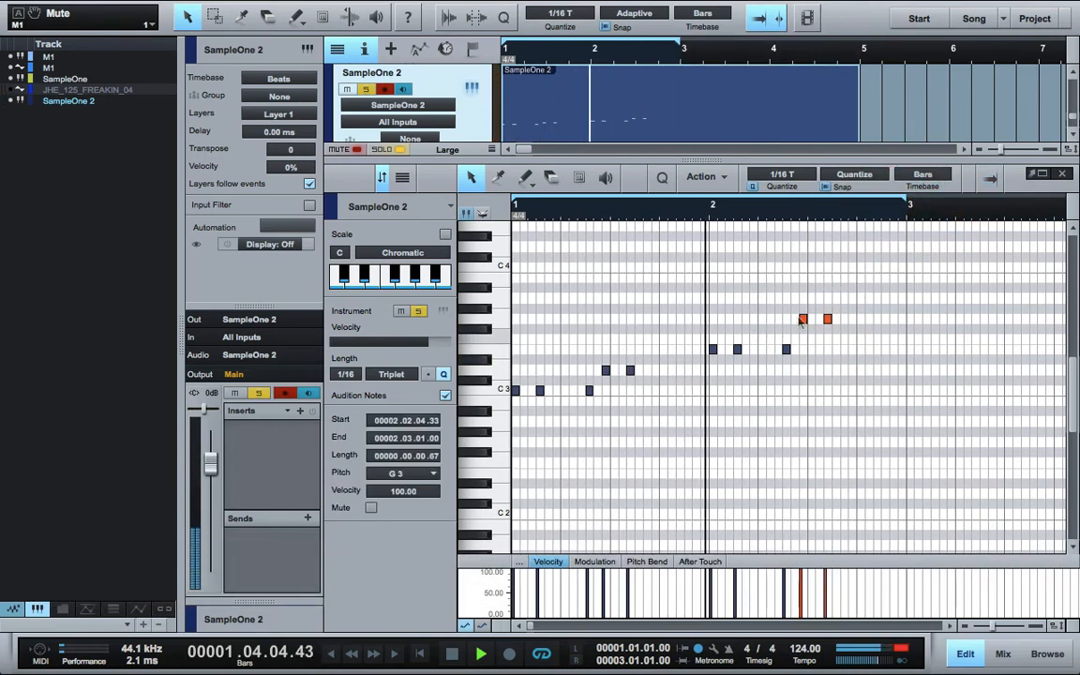
pyautogui.press('Down')
pyautogui.press('Down')
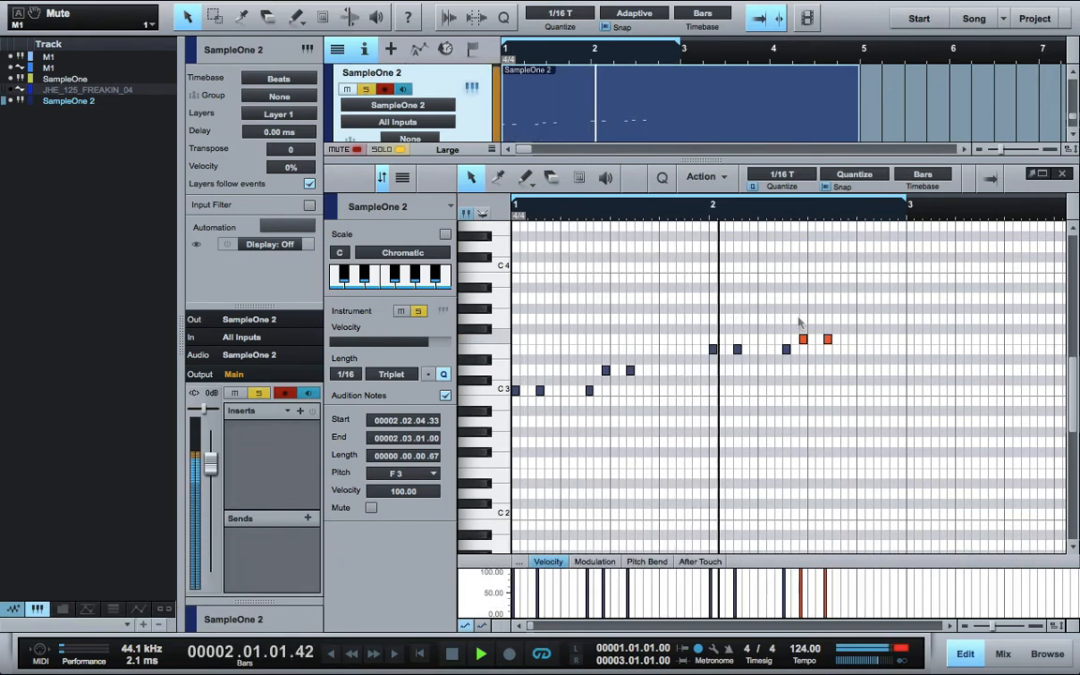
# Duplicate the two F 3 notes in bar 2 and transpose the copies up to G 3.
pyautogui.press('d')
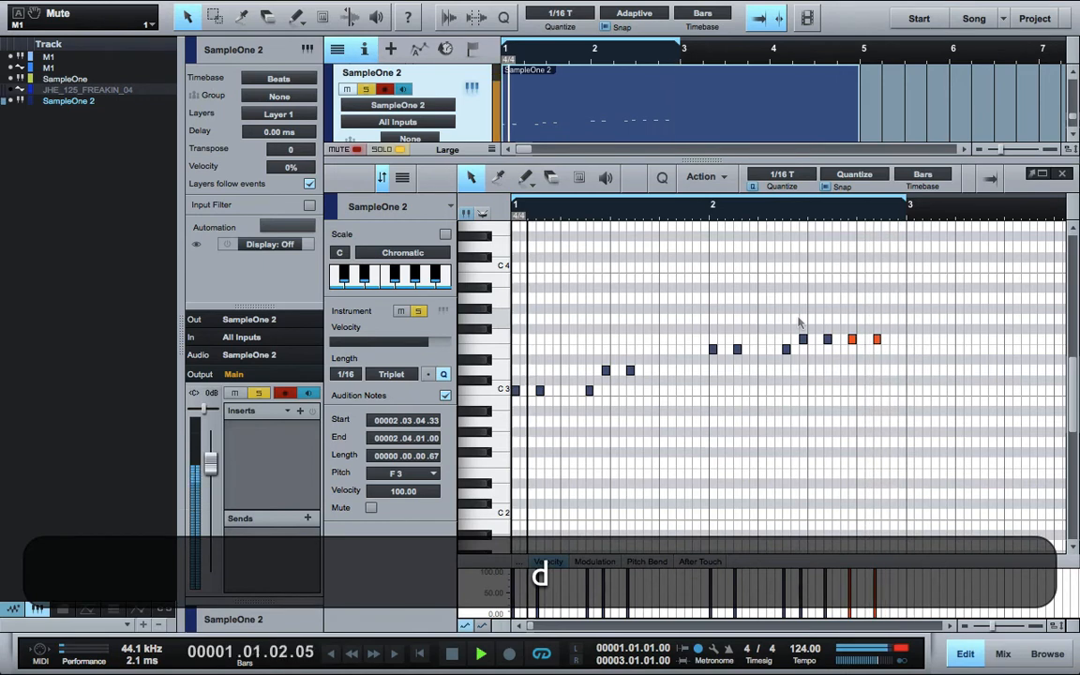
pyautogui.press('Up')
pyautogui.press('Up')
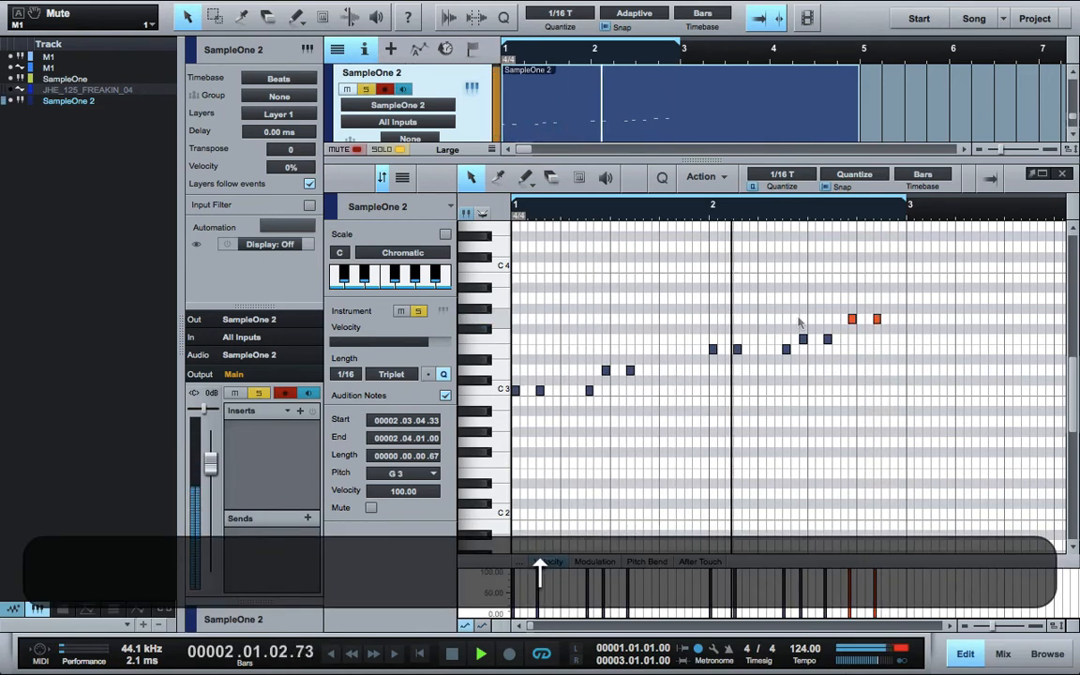
# Close the note editor and delete the empty portion of the SampleOne 2 part from bar 3 onward.
pyautogui.hotkey('alt', 'p')
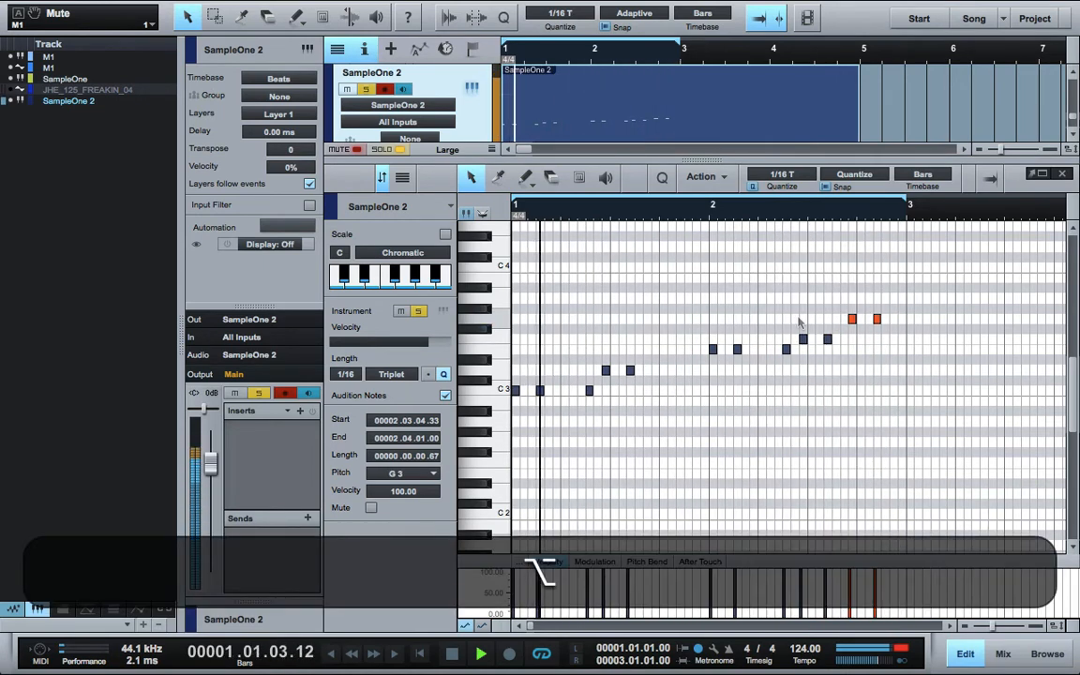
pyautogui.press('p')
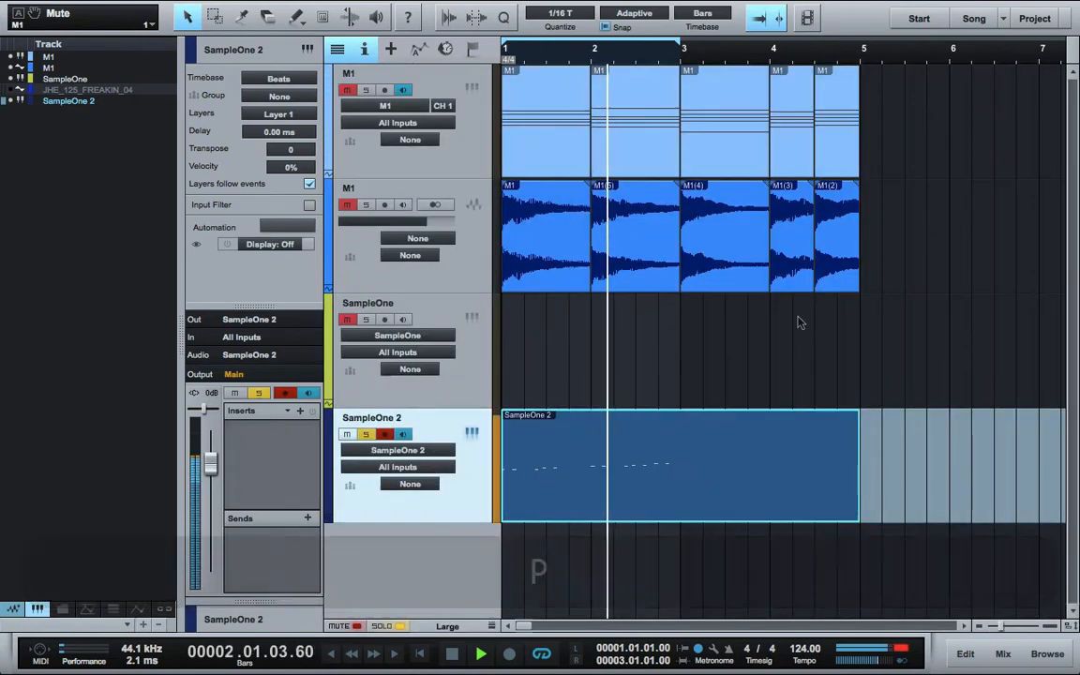
pyautogui.press('space')
pyautogui.press('super+space')
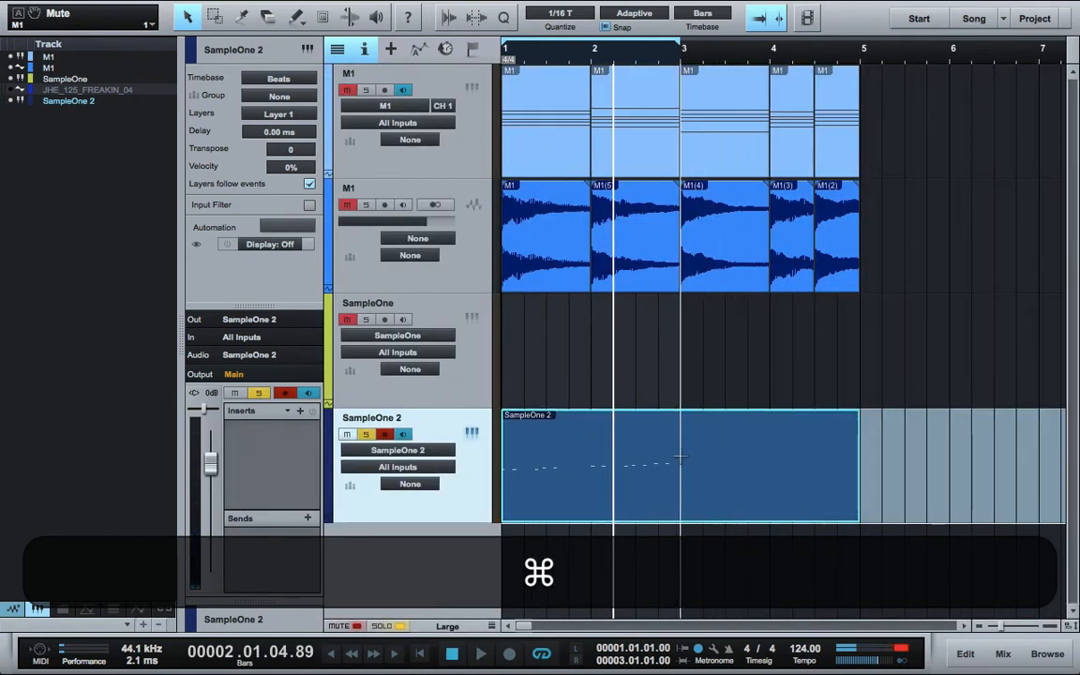
pyautogui.moveTo(679, 457); pyautogui.dragTo(933, 463)
pyautogui.press('super+BackSpace')
pyautogui.press('Return')
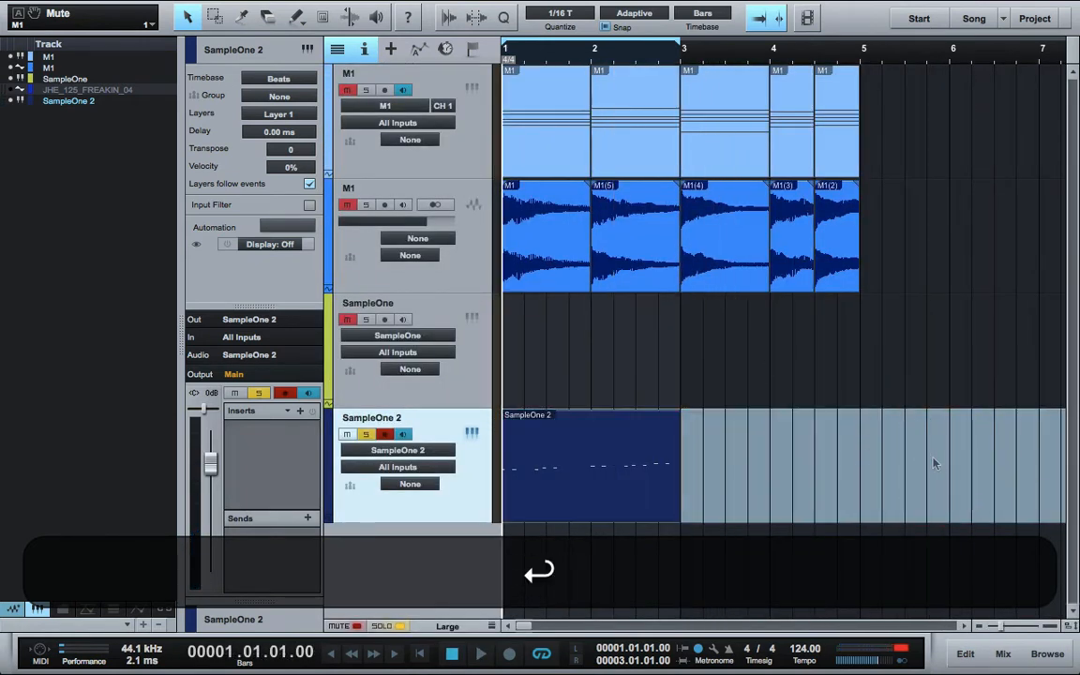
# Duplicate the two-bar SampleOne 2 part and merge both parts into one four-bar part.
pyautogui.click(624, 480)
pyautogui.press('d')
pyautogui.click(595, 499)
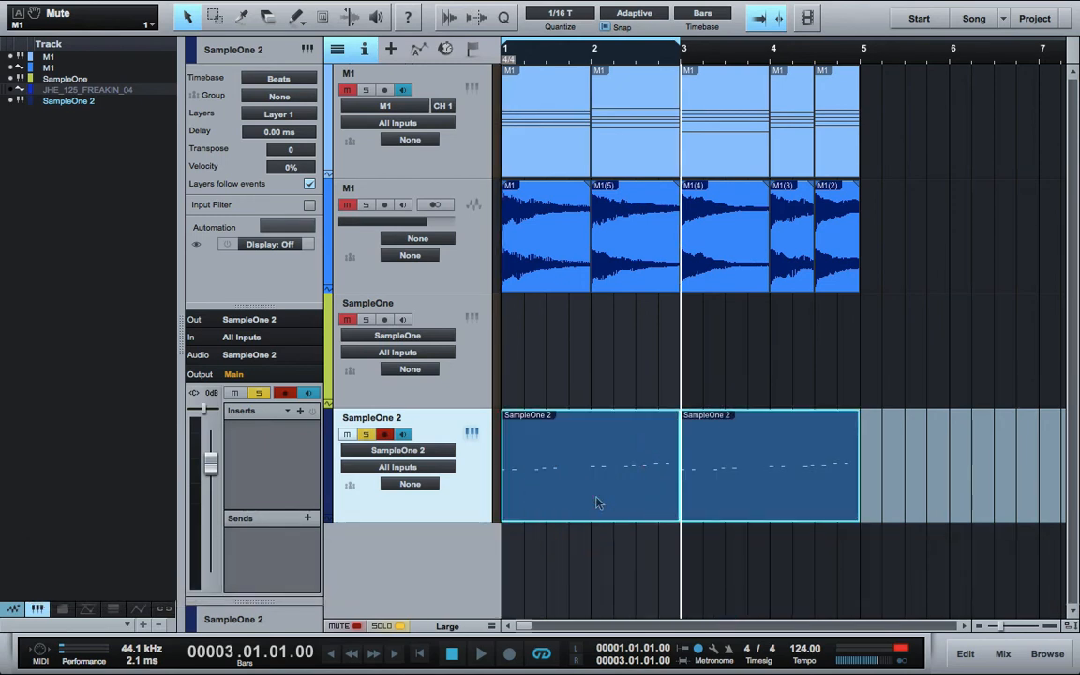
pyautogui.press('super+j')
# Play the merged part briefly and extend the loop range to the start of bar 5.
pyautogui.press('space')
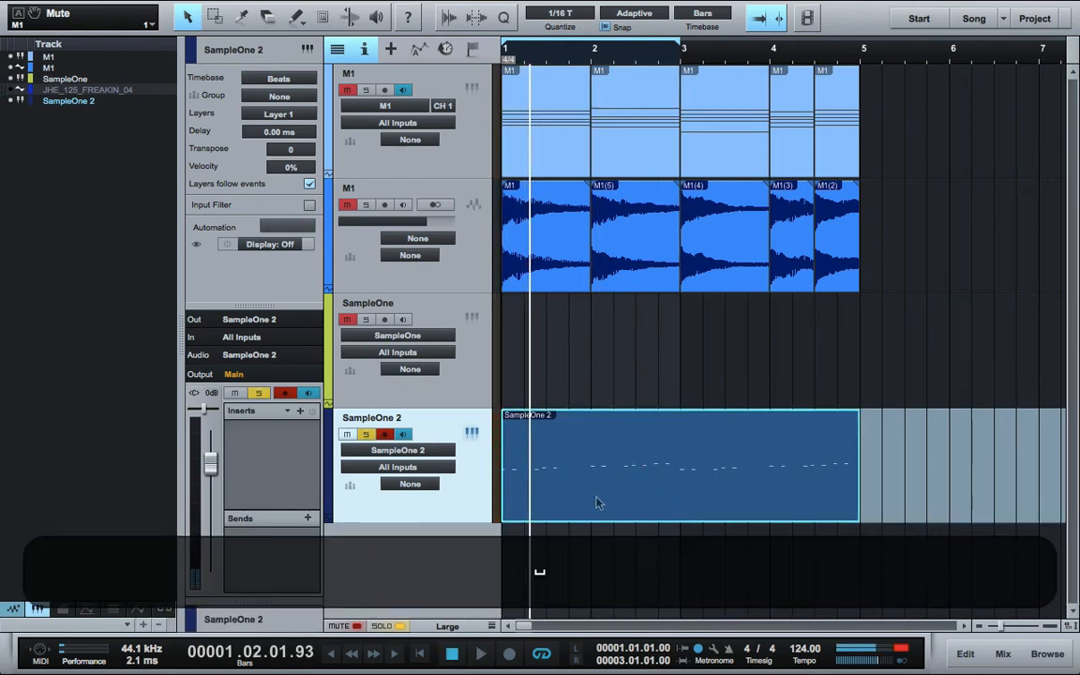
pyautogui.press('alt')
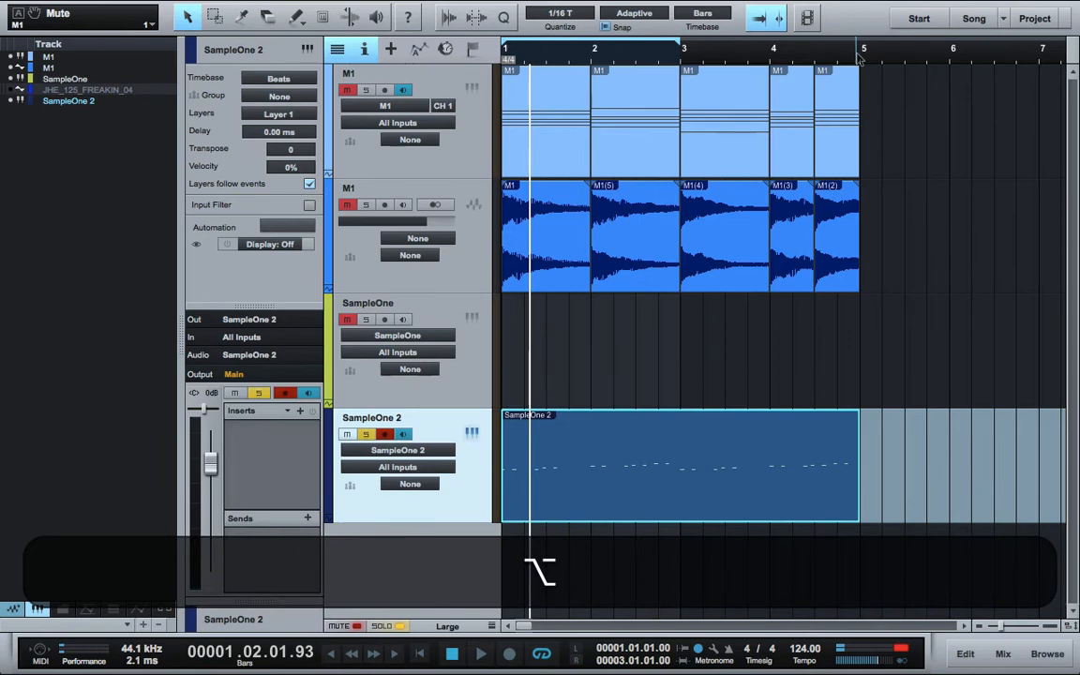
pyautogui.keyDown('alt'); pyautogui.click(859, 52); pyautogui.keyUp('alt')
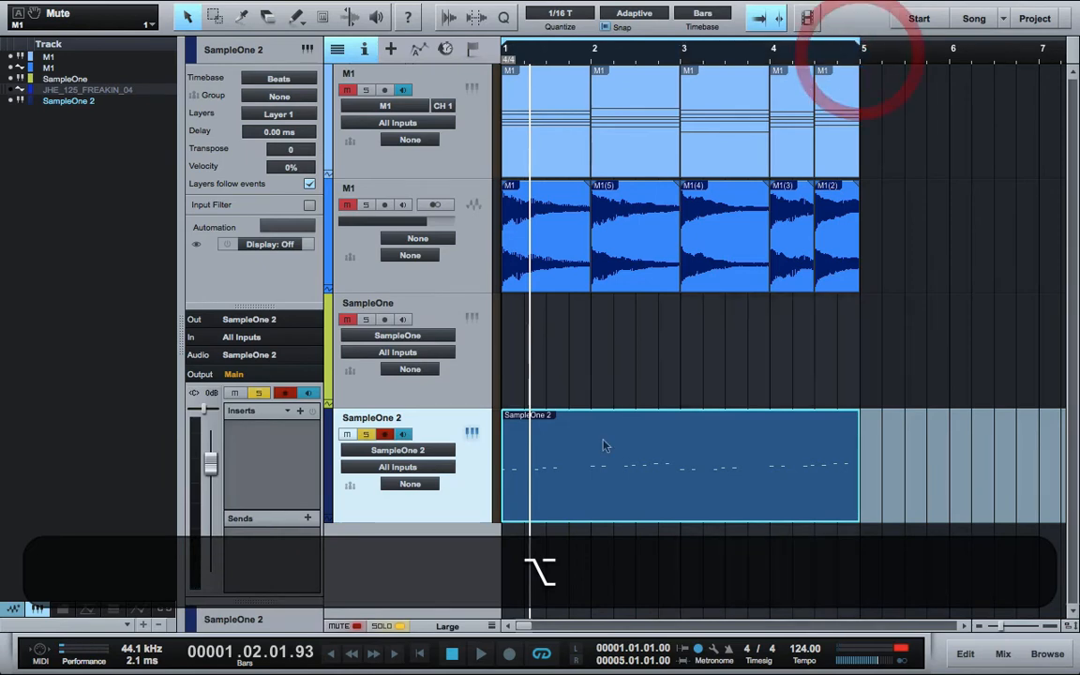
# Open the SampleOne 2 sampler and switch on Edit All and Monophonic mode.
pyautogui.click(466, 432)
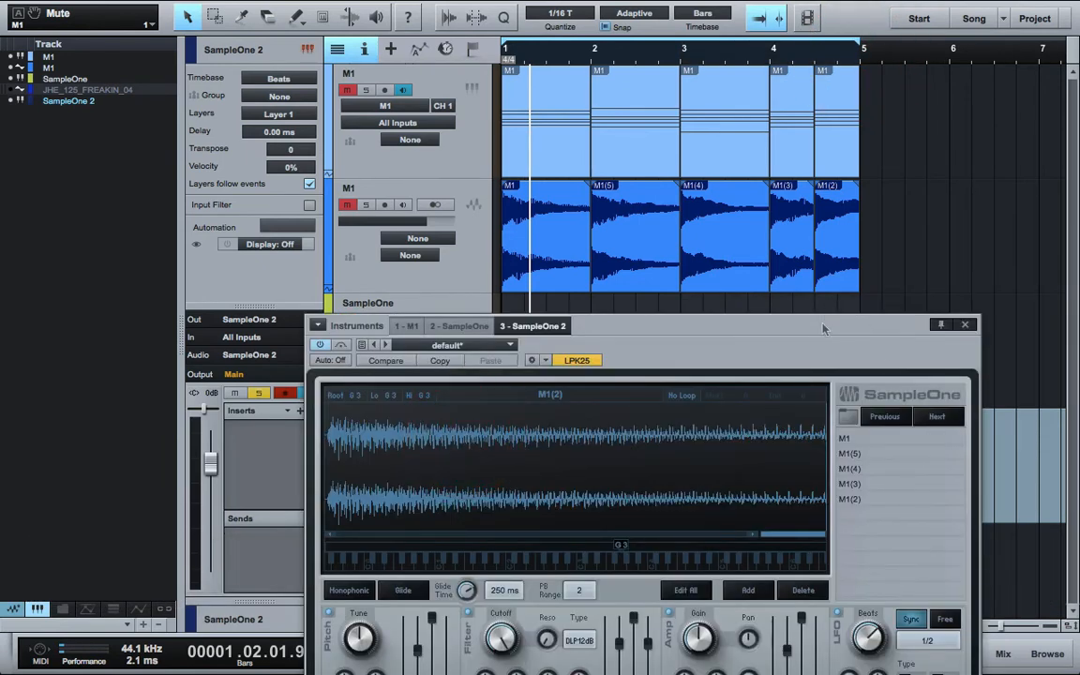
pyautogui.moveTo(823, 328); pyautogui.dragTo(793, 172)
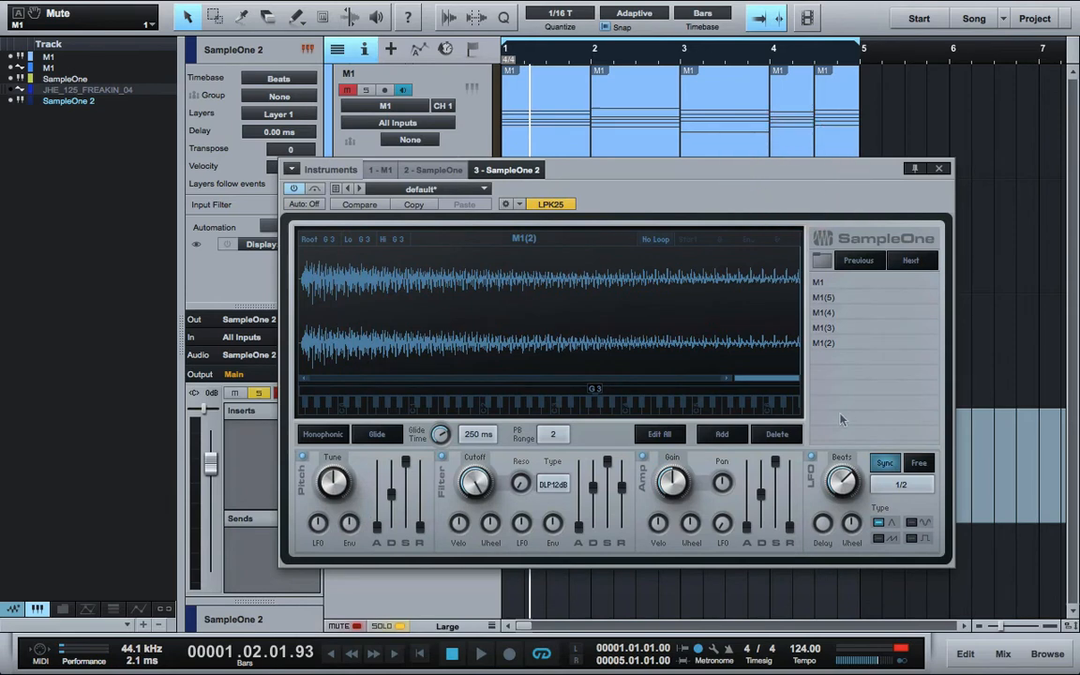
pyautogui.press('Return')
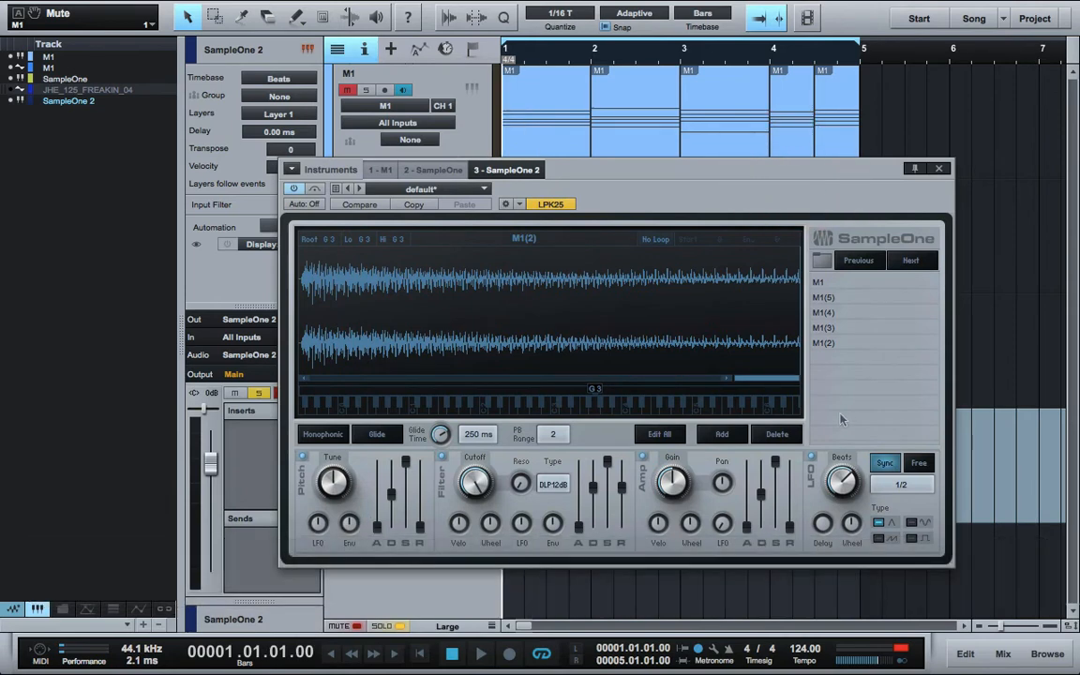
pyautogui.press('Return')
pyautogui.press('space')
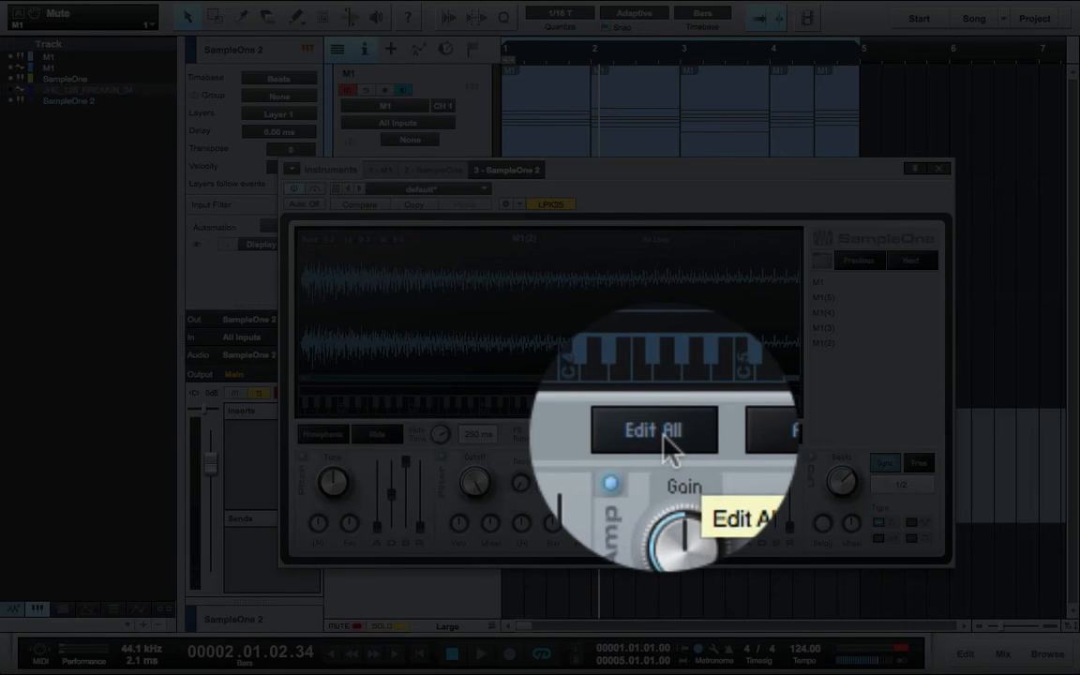
pyautogui.click(660, 436)
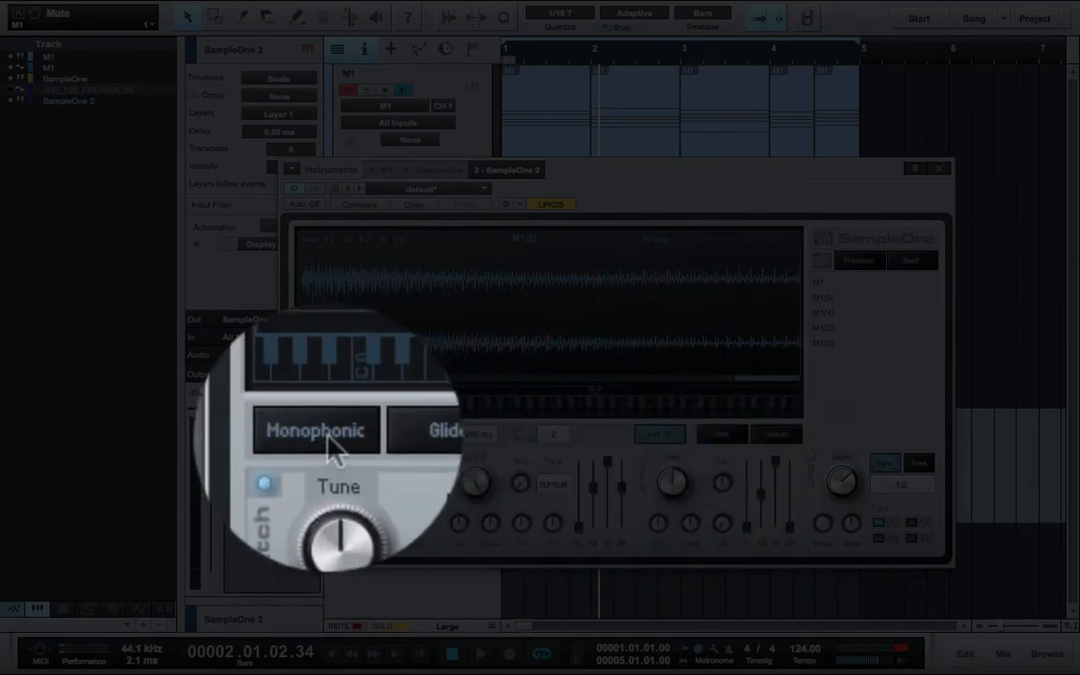
pyautogui.click(323, 435)
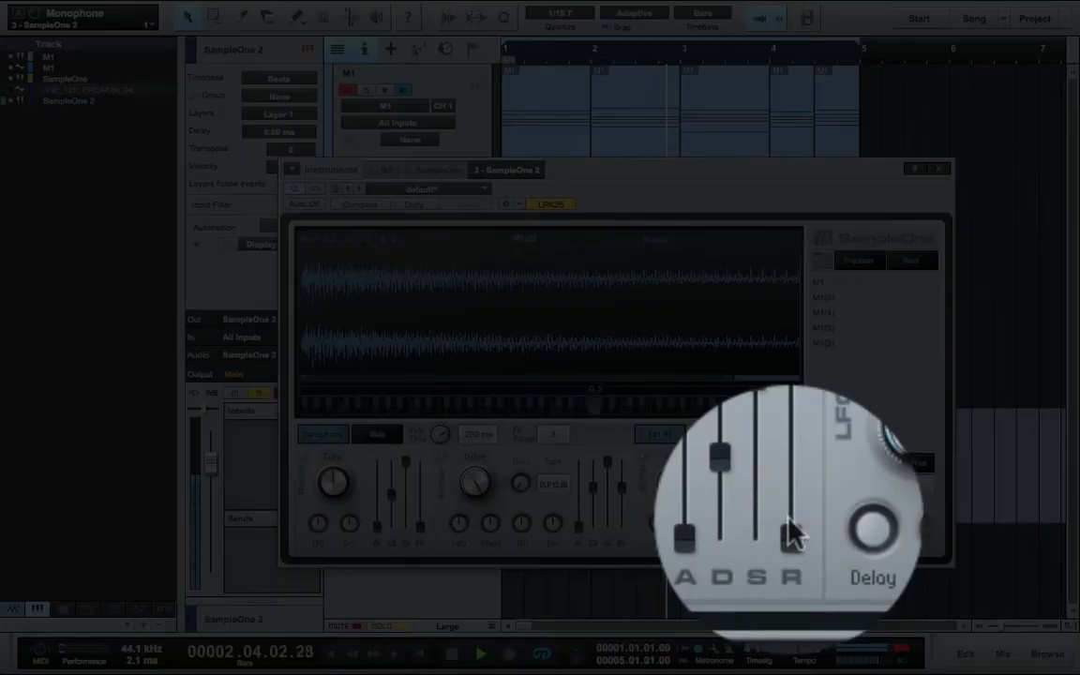
# Raise the amp envelope release to 1.0 s for all samples and close the sampler.
pyautogui.click(789, 492)
pyautogui.moveTo(788, 514)
pyautogui.mouseDown()
pyautogui.moveTo(784, 485)
pyautogui.moveTo(788, 495)
pyautogui.mouseUp()
pyautogui.click(939, 169)
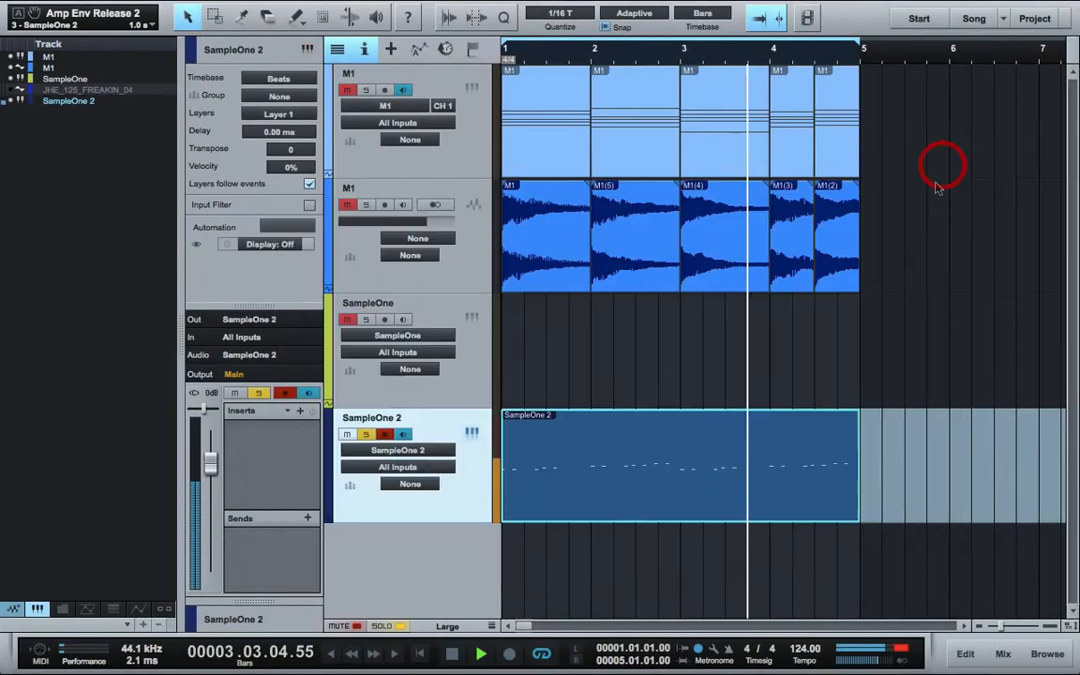
# Open the SampleOne 2 part for note editing and nudge the last two G 3 notes in bar 4 later to start at 4.04.01.00.
pyautogui.doubleClick(776, 478)
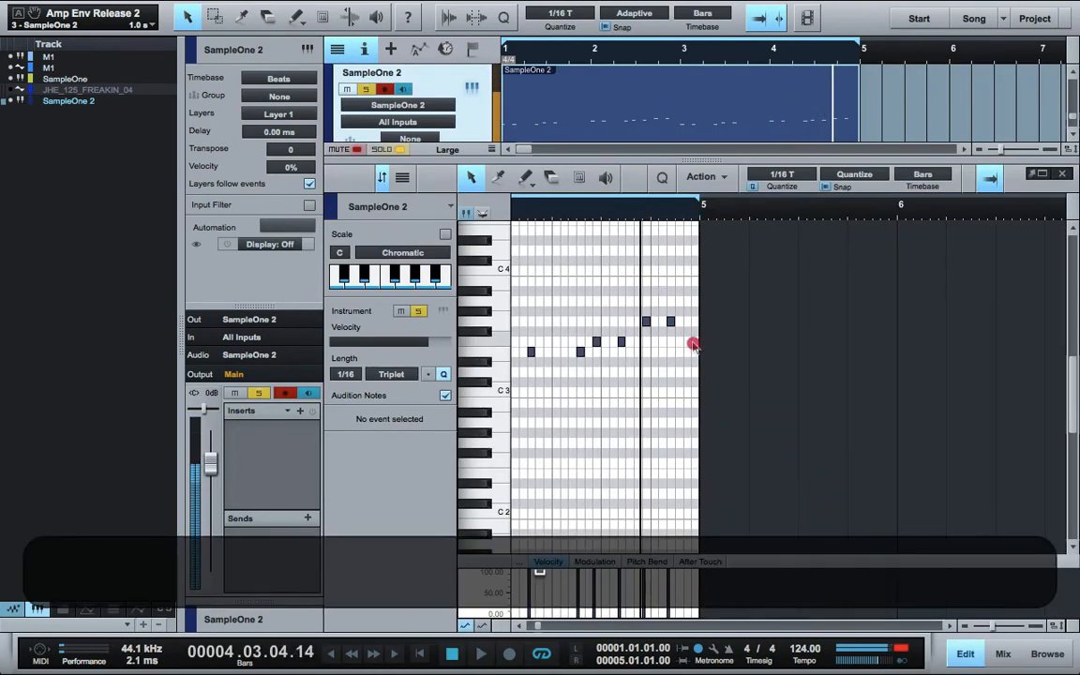
pyautogui.moveTo(694, 345); pyautogui.dragTo(677, 319)
pyautogui.hotkey('alt', 'Right')
pyautogui.click(588, 215)
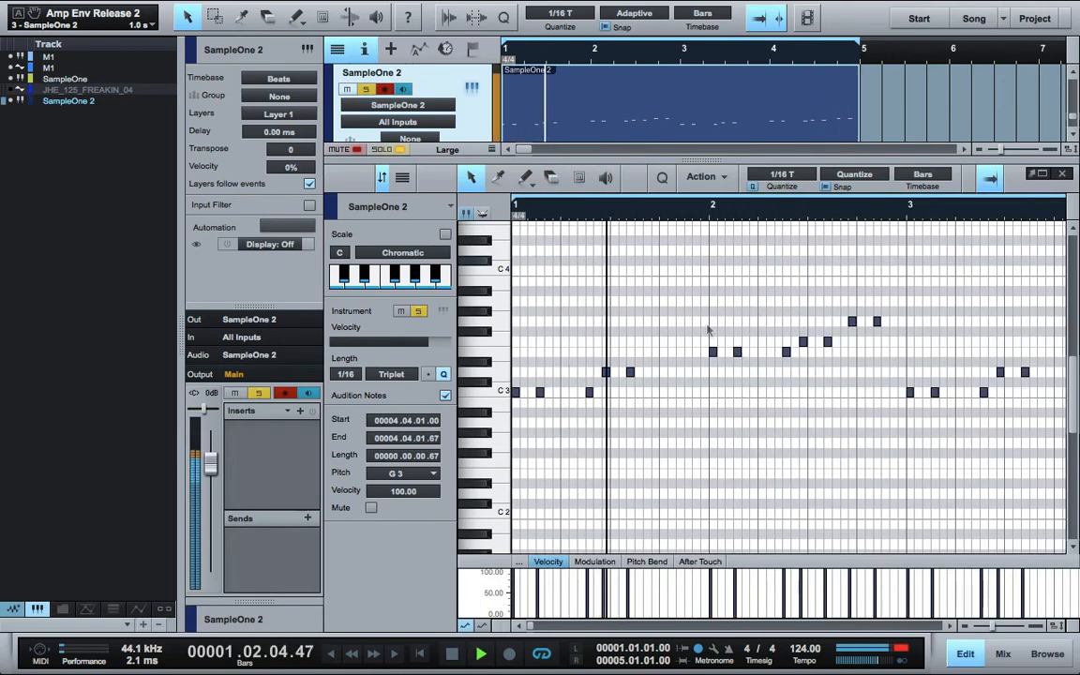
# Nudge the two G 3 notes in bar 2 later to start at 2.04.01.00 and close the note editor.
pyautogui.moveTo(808, 296); pyautogui.dragTo(890, 318)
pyautogui.hotkey('alt', 'Right')
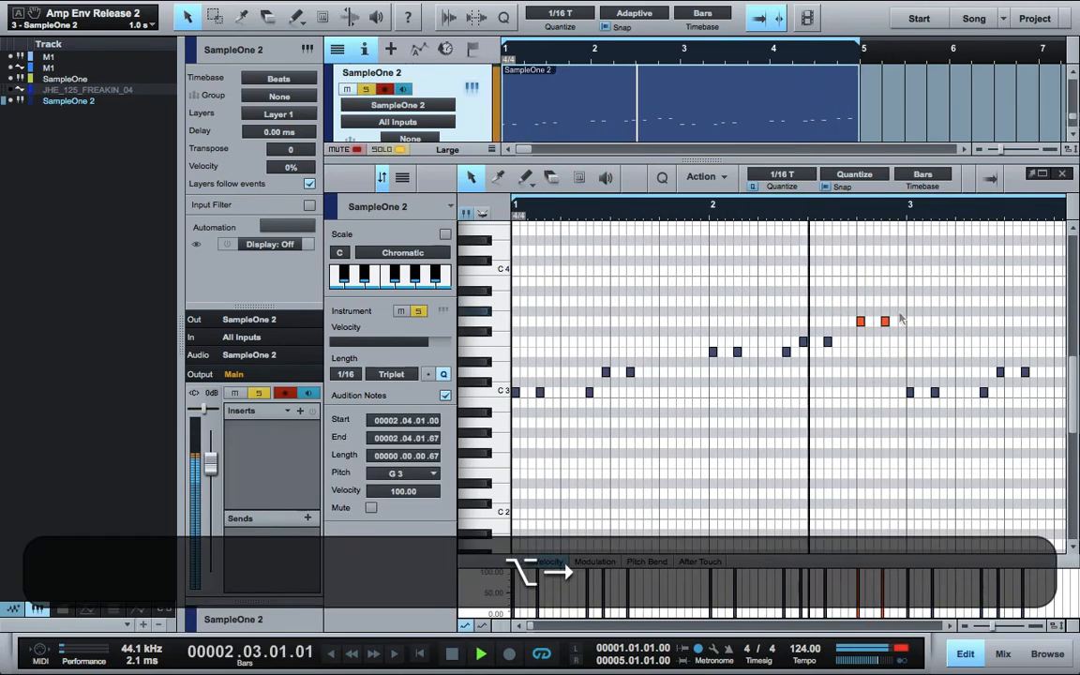
pyautogui.hotkey('alt', 'p')
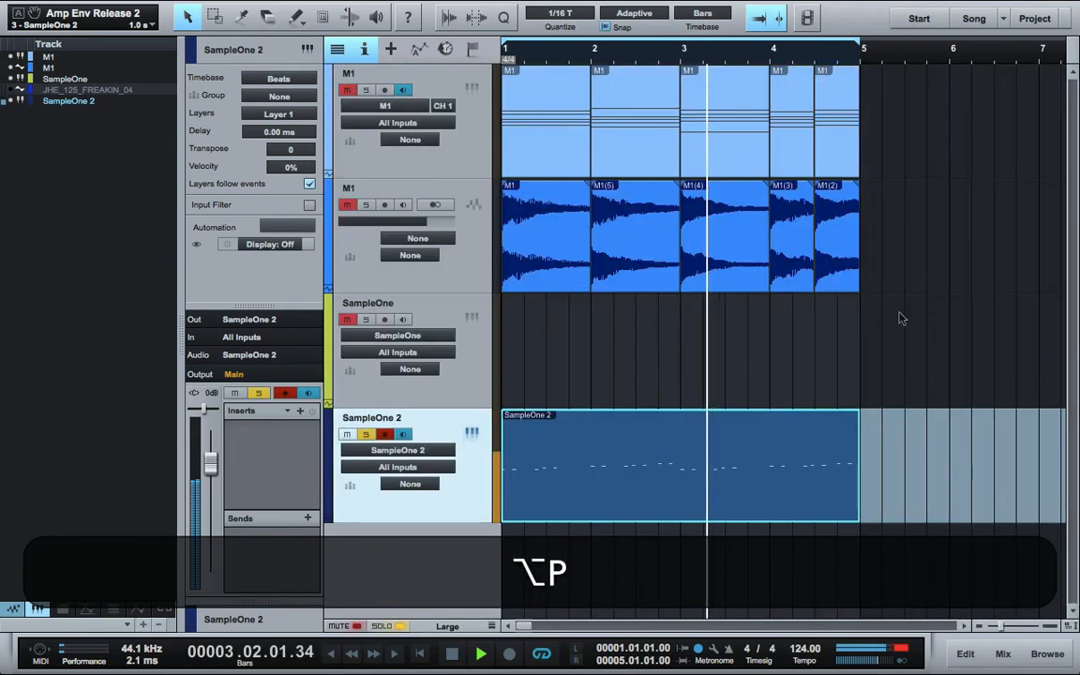
# Reduce the track height to Medium and return the playhead to the start of the song.
pyautogui.click(881, 405)
pyautogui.press('super+Up')
pyautogui.press('super+Up')
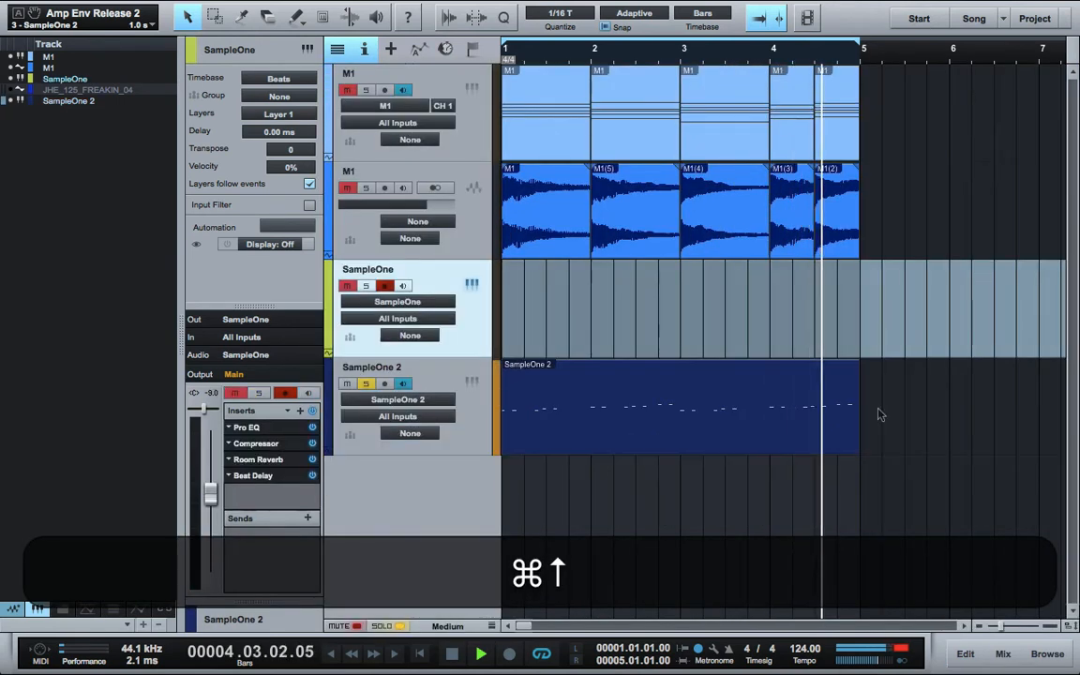
pyautogui.keyDown('super'); pyautogui.click(879, 414); pyautogui.keyUp('super')
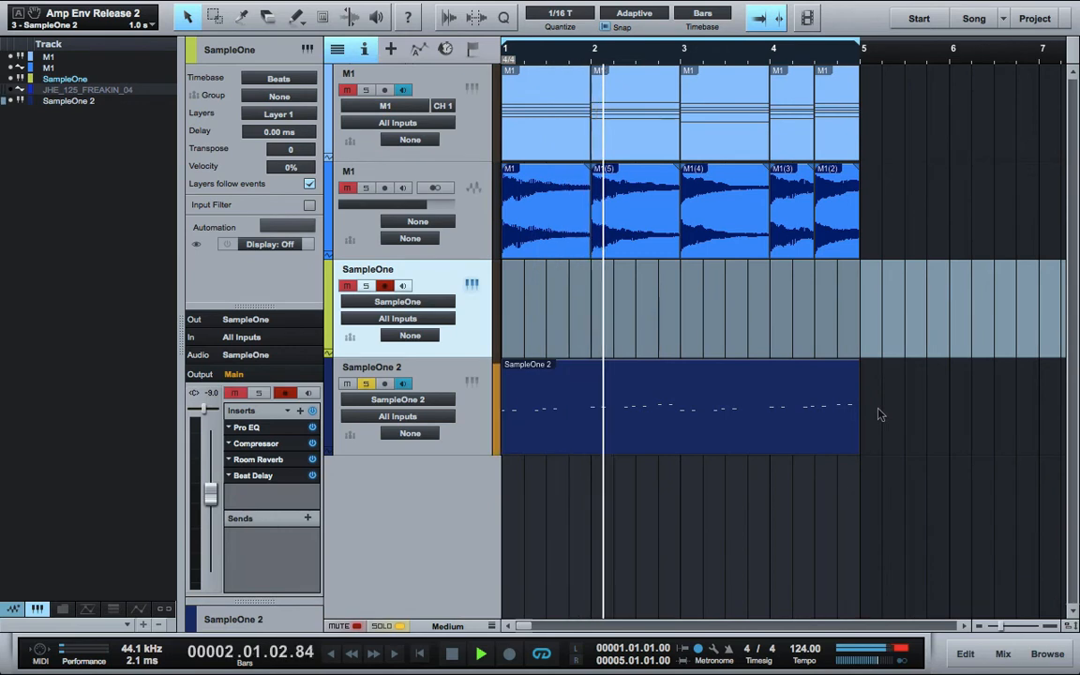
pyautogui.press('Return')
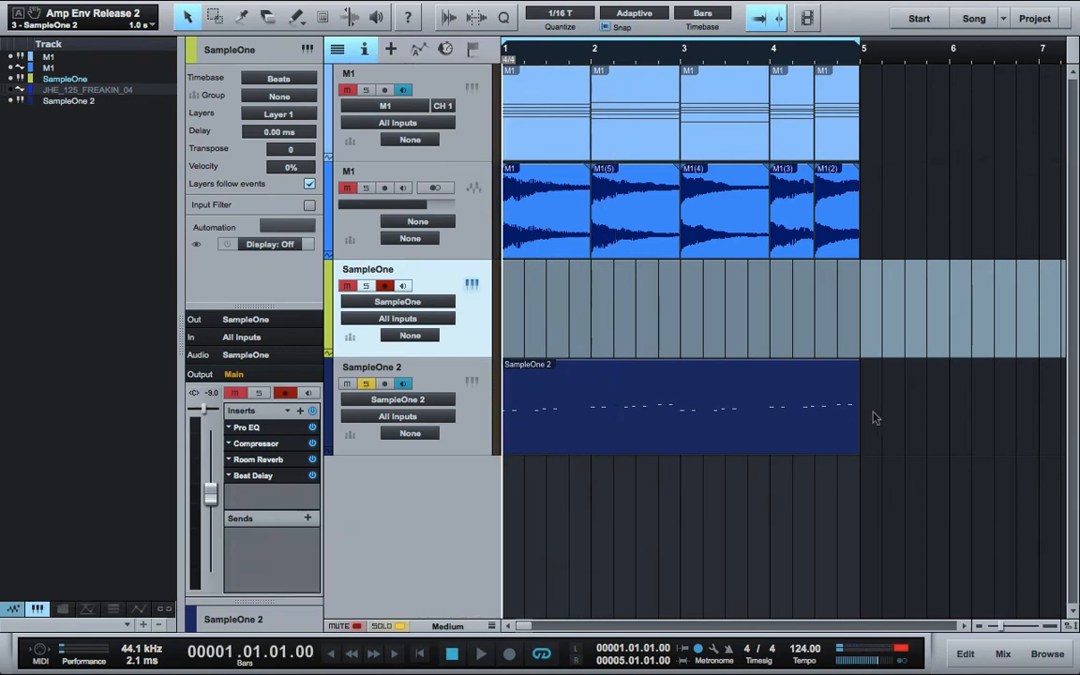
# Transform the SampleOne 2 instrument track to audio with inserts rendered, track state preserved, instrument removed and a 5 sec maximum auto tail.
pyautogui.click(459, 438)
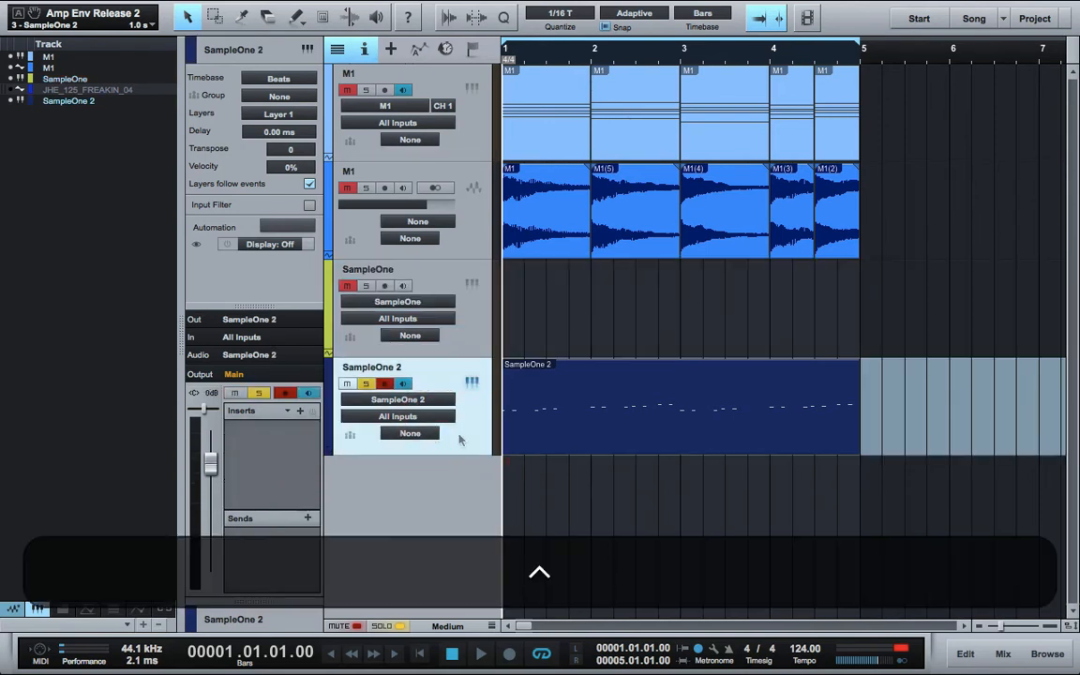
pyautogui.keyDown('ctrl'); pyautogui.click(460, 439); pyautogui.keyUp('ctrl')
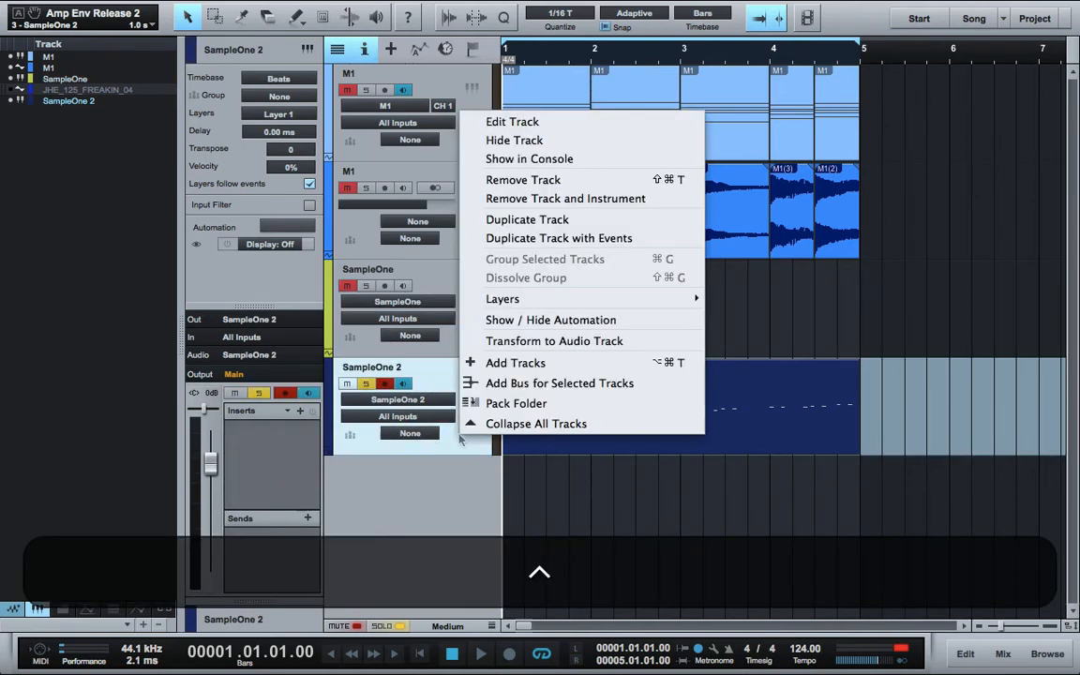
pyautogui.click(574, 342)
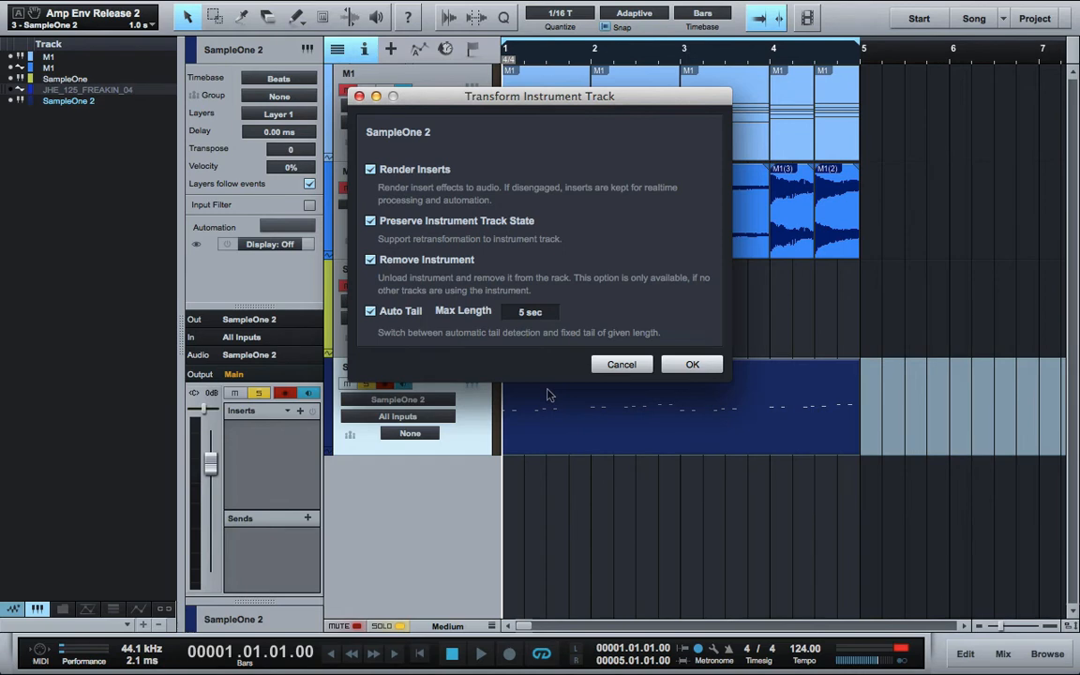
pyautogui.click(691, 365)
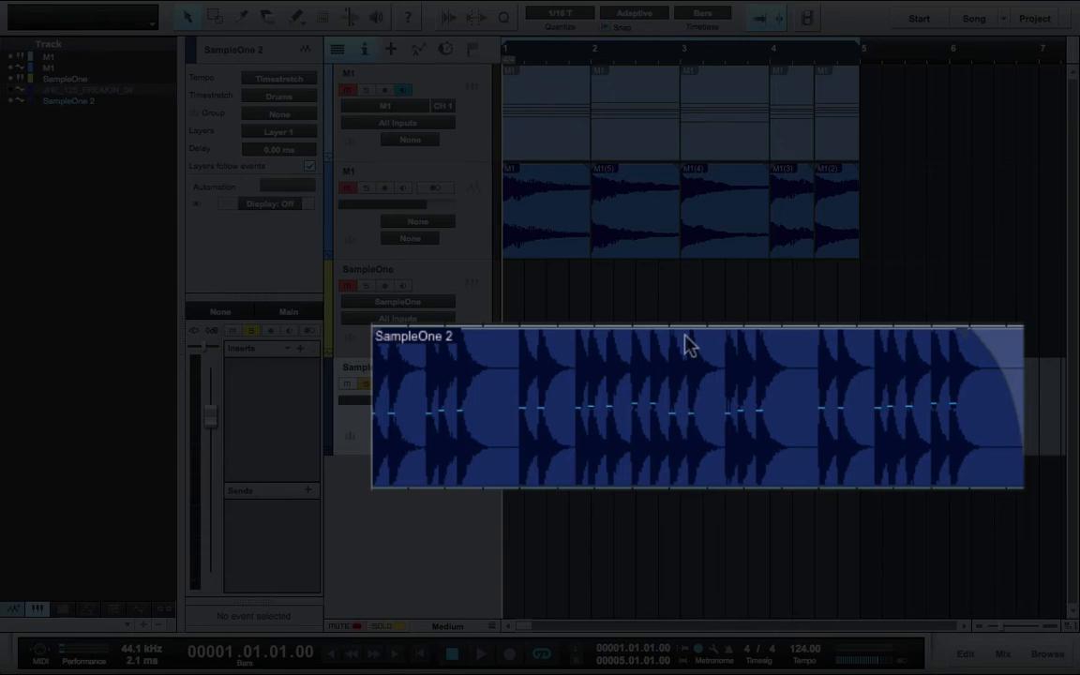
# Audition the rendered SampleOne 2 audio from the start of the song and undo the track transformation.
pyautogui.press('Return')
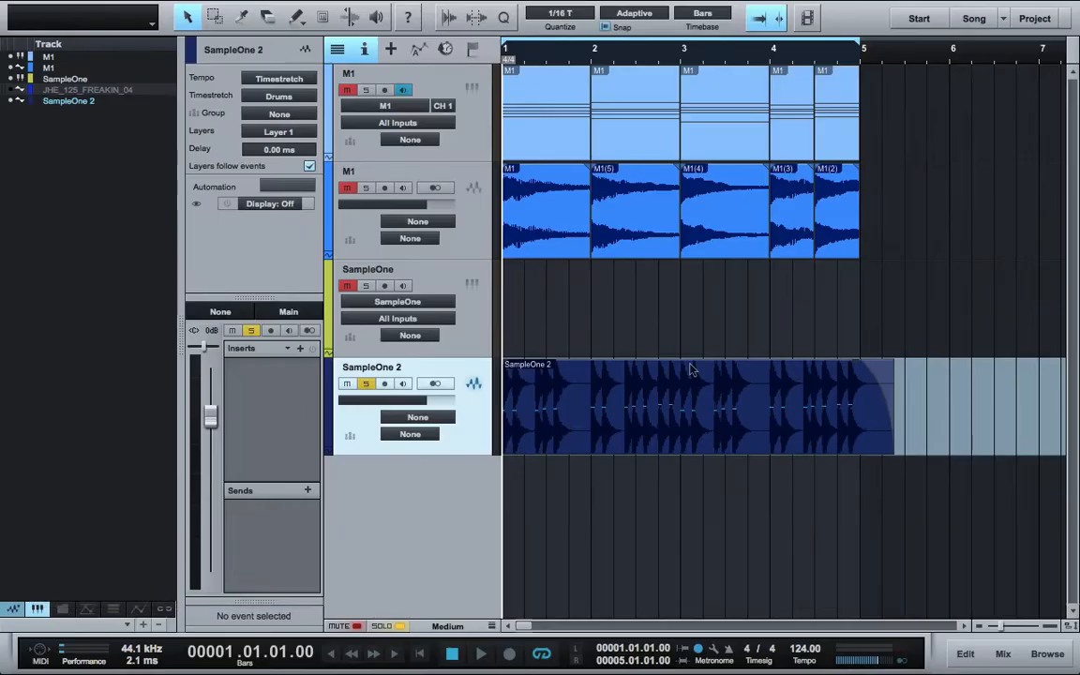
pyautogui.press('space')
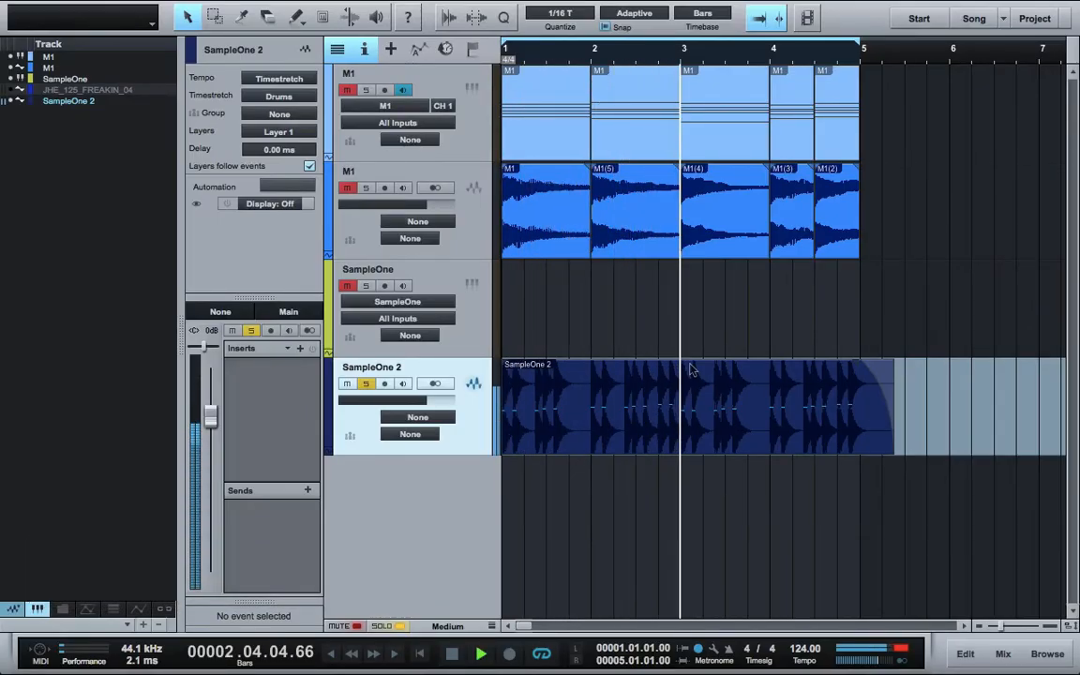
pyautogui.press('super+Up')
pyautogui.press('super+Left')
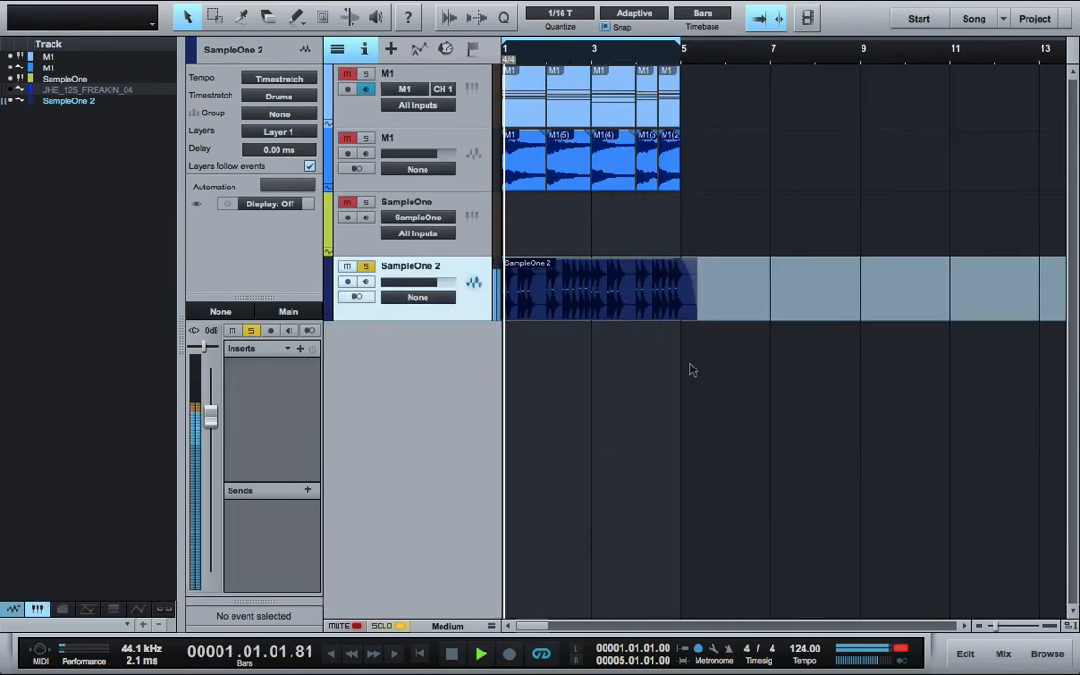
pyautogui.press('space')
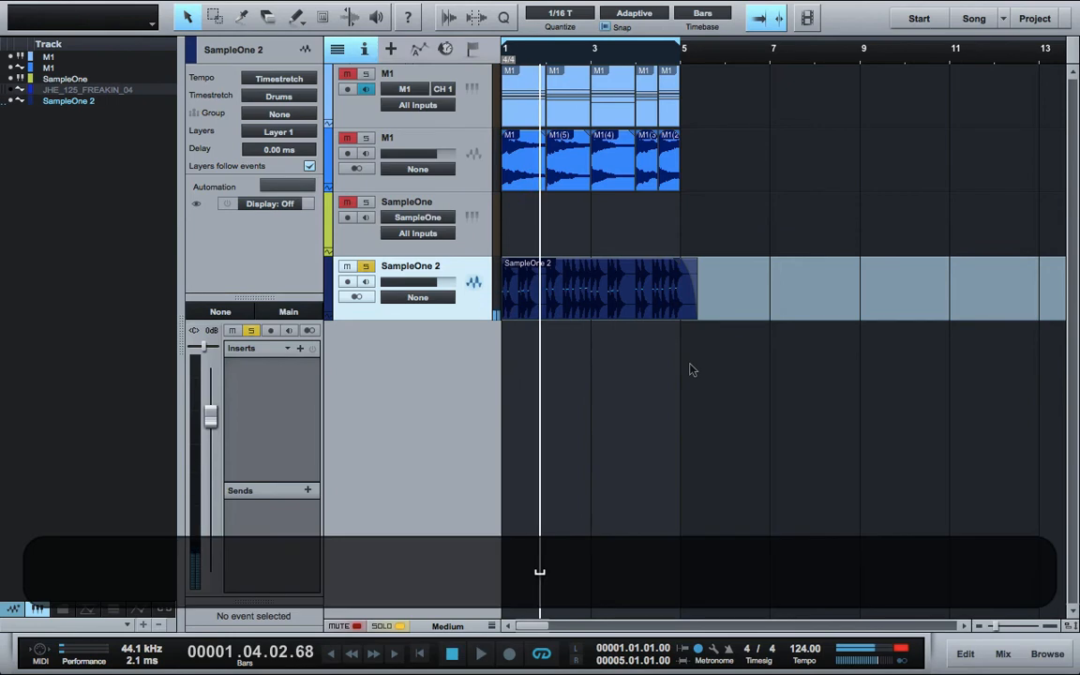
pyautogui.press('super+z')
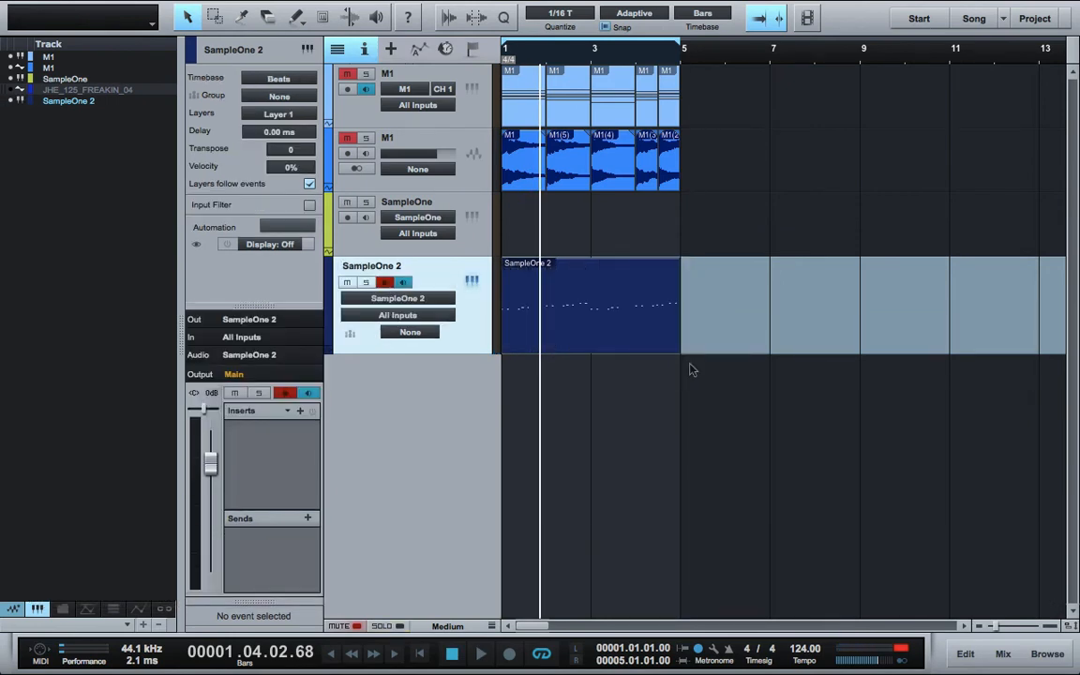
# Show the mix console and hide its instrument rack and channel banks list.
pyautogui.press('x')
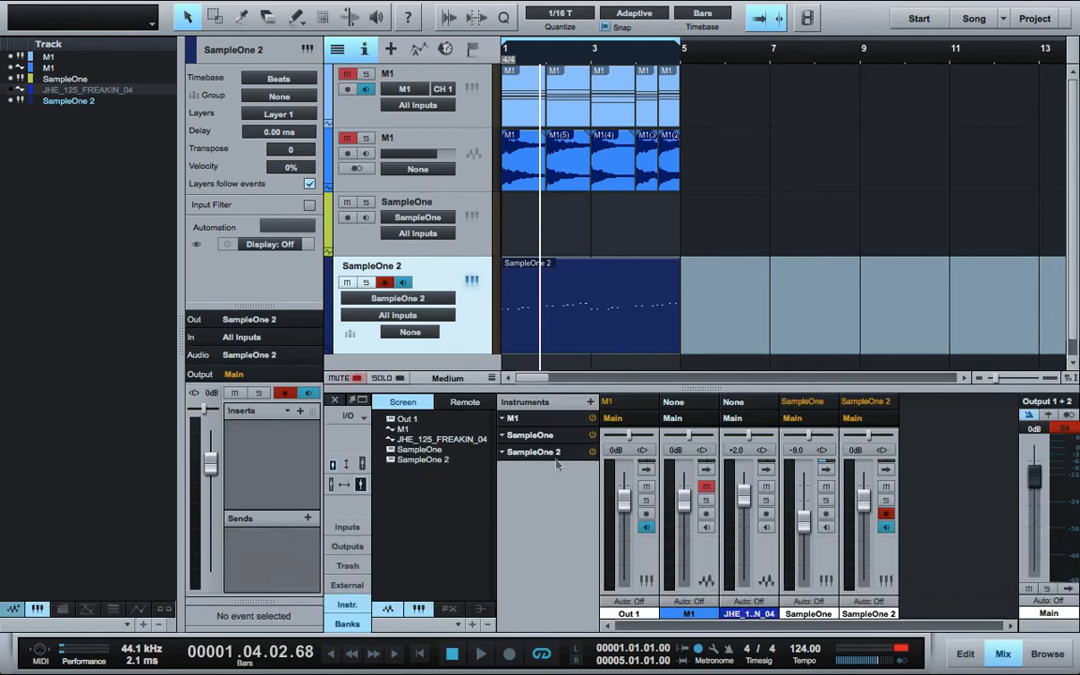
pyautogui.click(346, 603)
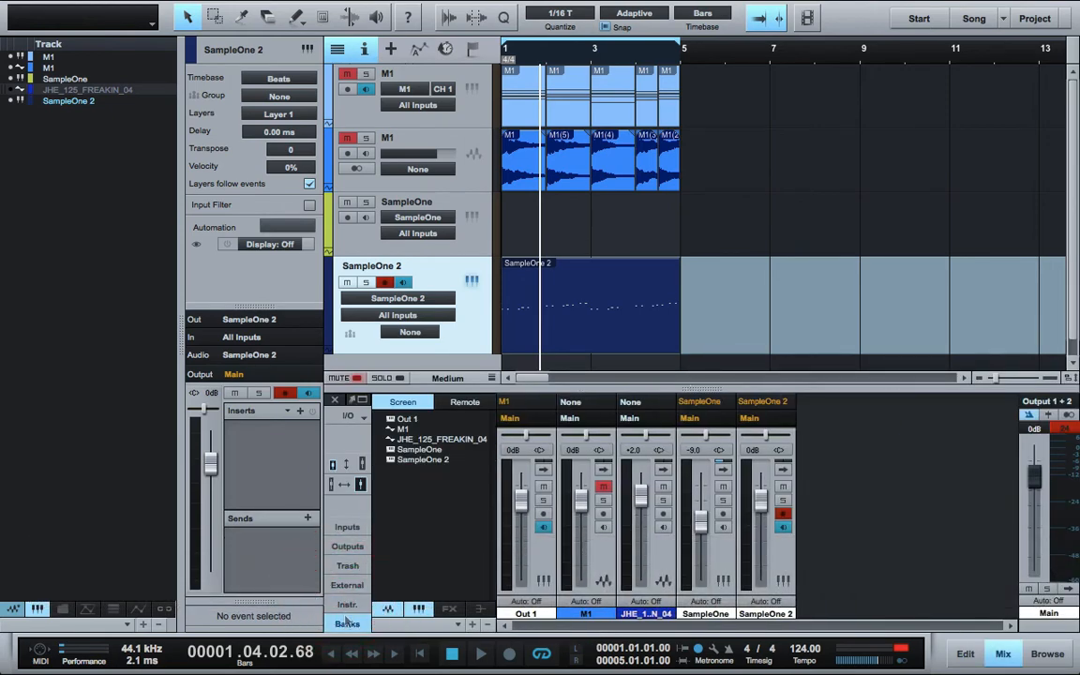
pyautogui.click(346, 622)
pyautogui.click(347, 623)
pyautogui.click(347, 623)
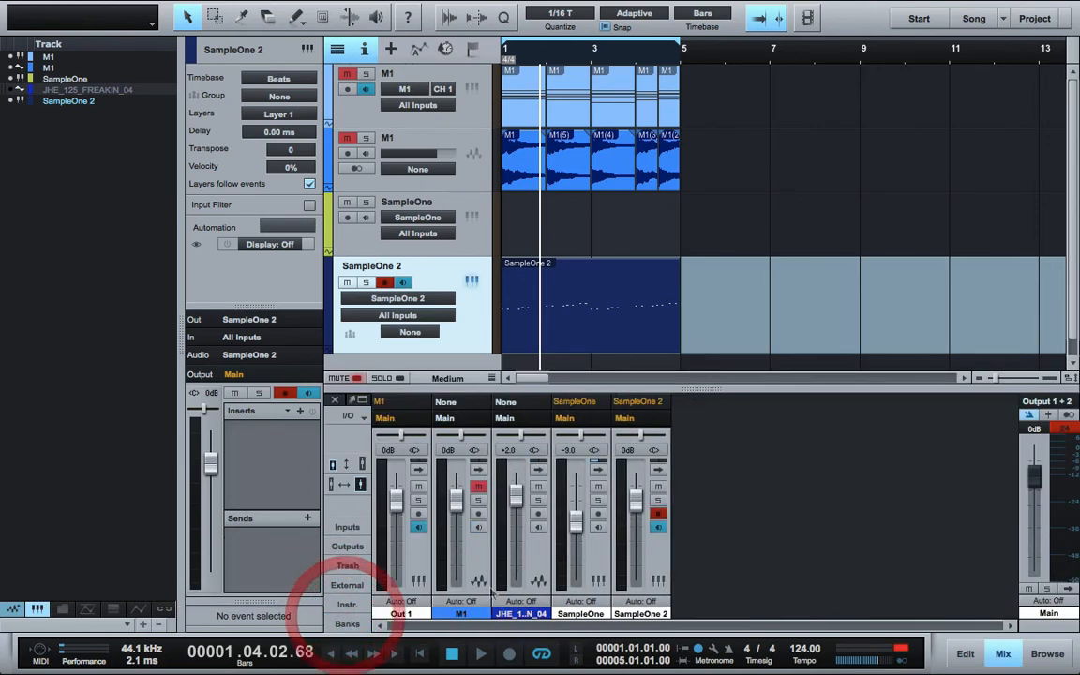
# Expand the SampleOne and SampleOne 2 channels and copy the Pro EQ, Compressor, Room Reverb and Beat Delay inserts to SampleOne 2.
pyautogui.click(597, 569)
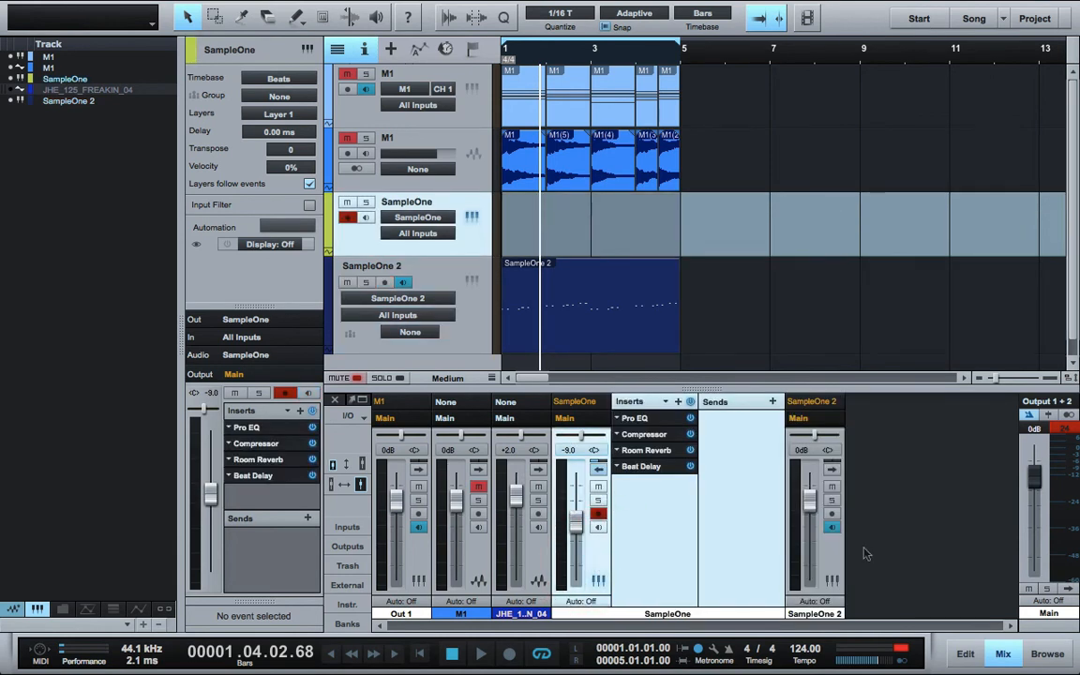
pyautogui.click(837, 567)
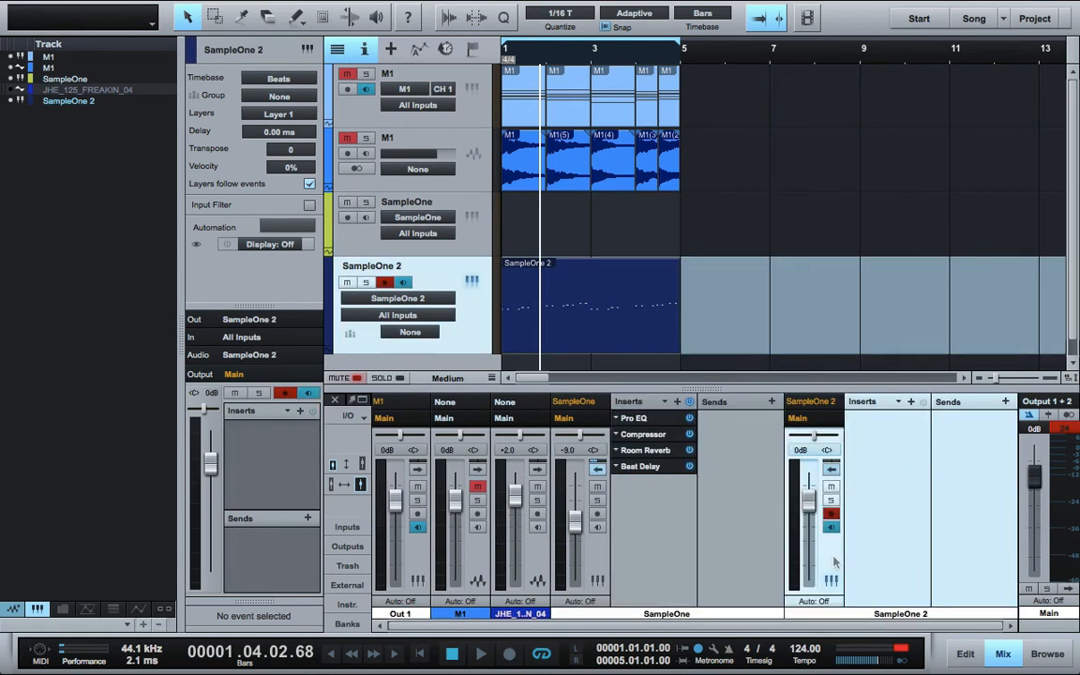
pyautogui.moveTo(643, 421); pyautogui.dragTo(879, 414)
pyautogui.press('v')
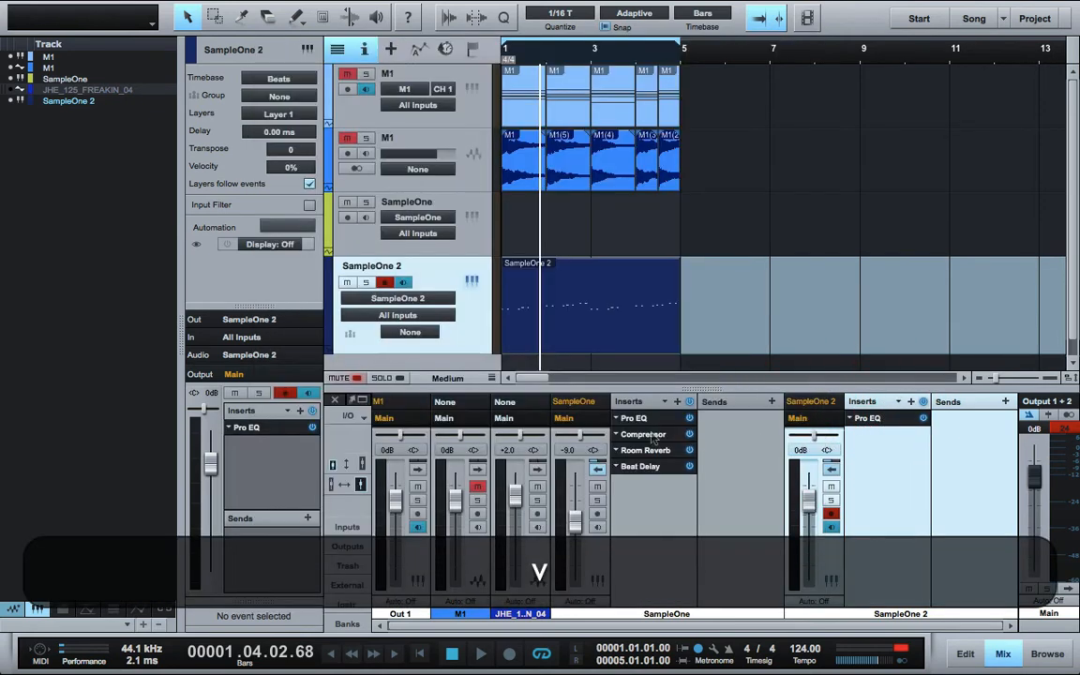
pyautogui.moveTo(653, 437); pyautogui.dragTo(883, 465)
pyautogui.press('v')
pyautogui.moveTo(645, 450); pyautogui.dragTo(881, 448)
pyautogui.press('v')
pyautogui.moveTo(640, 465); pyautogui.dragTo(880, 469)
pyautogui.press('v')
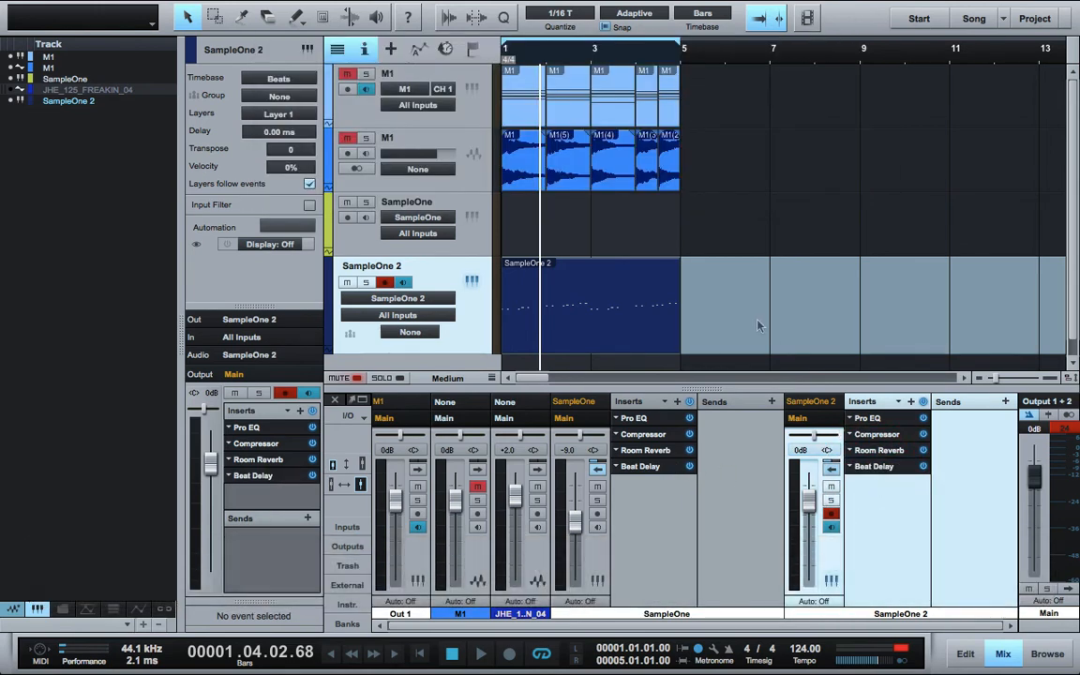
# Play the start of the song briefly to hear SampleOne 2 with its copied inserts.
pyautogui.press('Return')
pyautogui.press('space')
pyautogui.press('space')
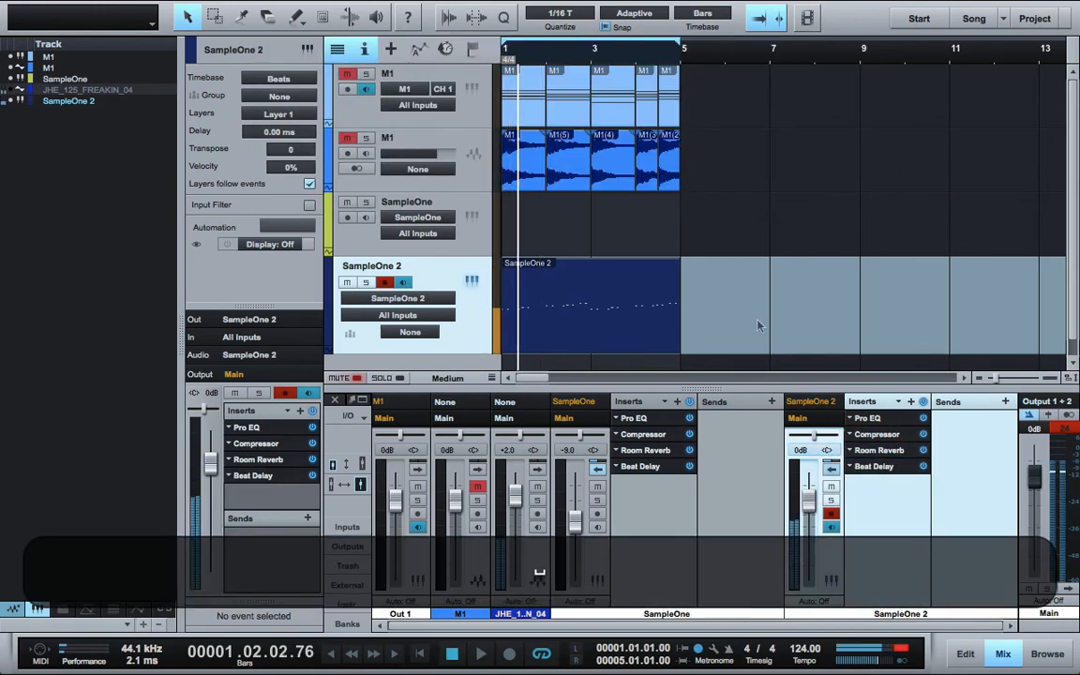
# Unhide the JHE_125_FREAKIN_04 drum loop track and mute it.
pyautogui.click(11, 101)
pyautogui.click(11, 101)
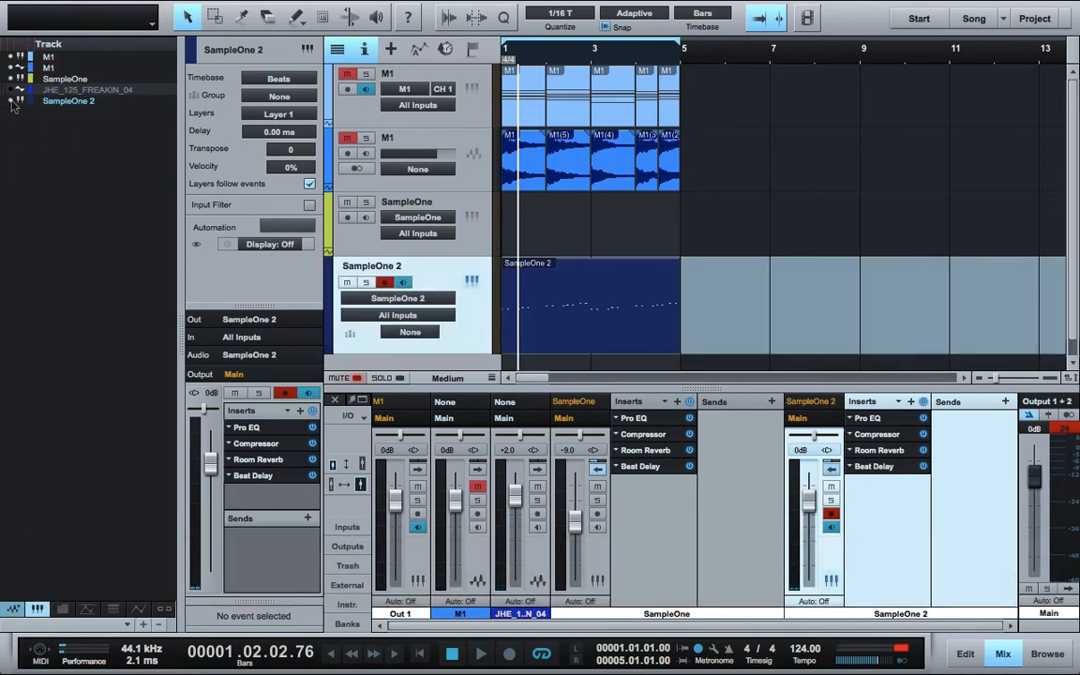
pyautogui.click(12, 90)
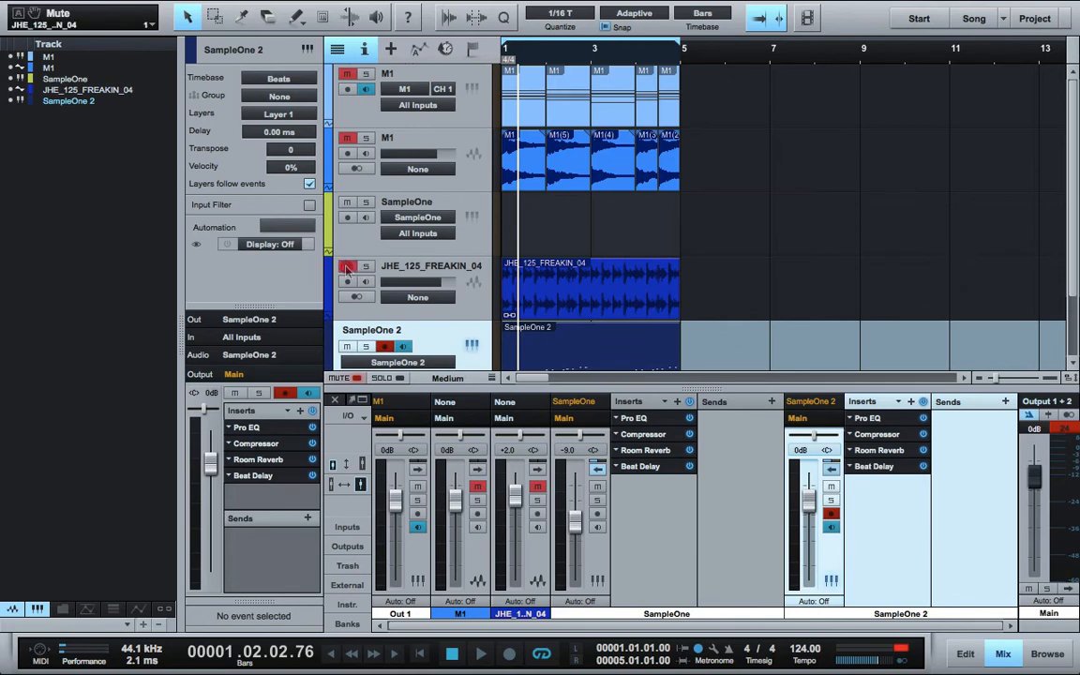
# Play the pattern from the start of the song and open the Beat Delay insert of SampleOne 2.
pyautogui.press('Return')
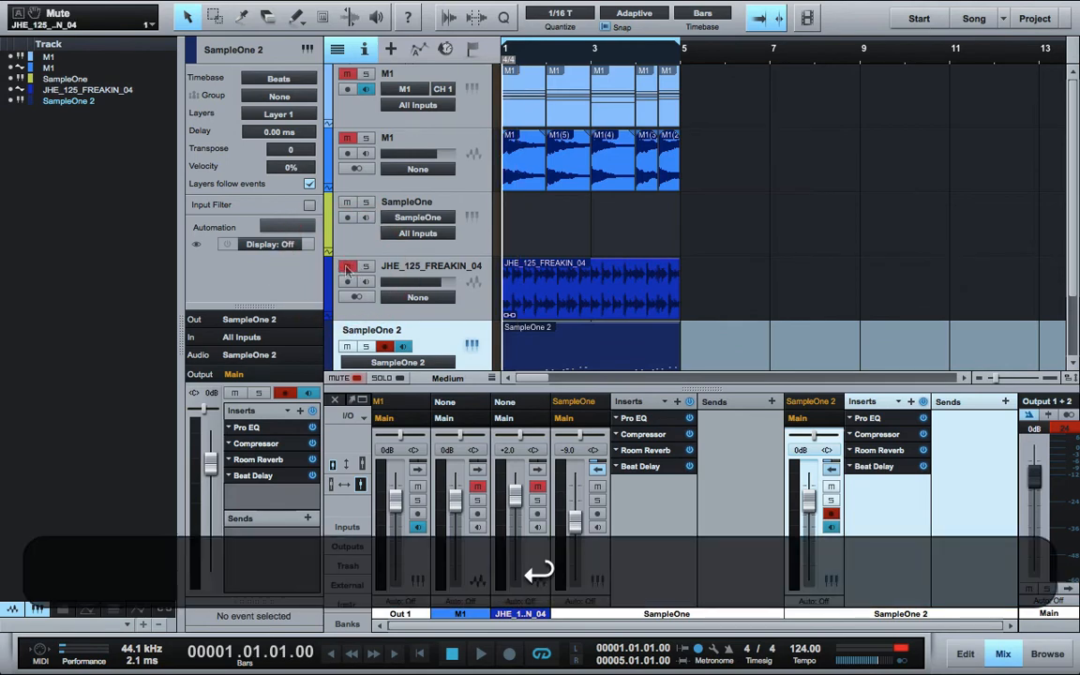
pyautogui.press('space')
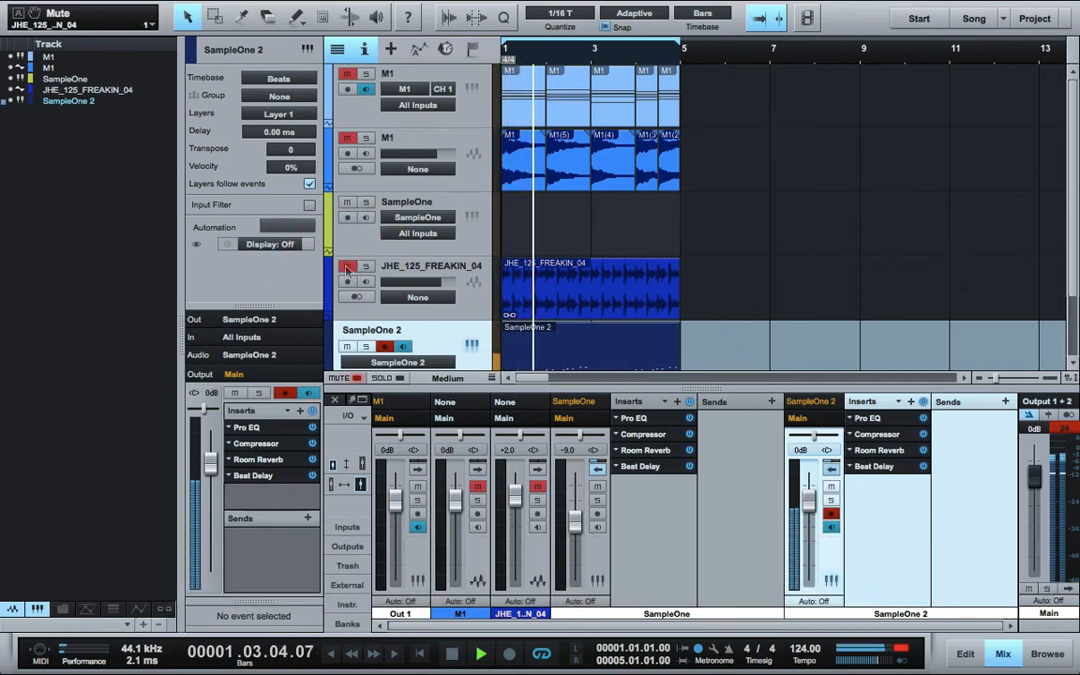
pyautogui.click(886, 467)
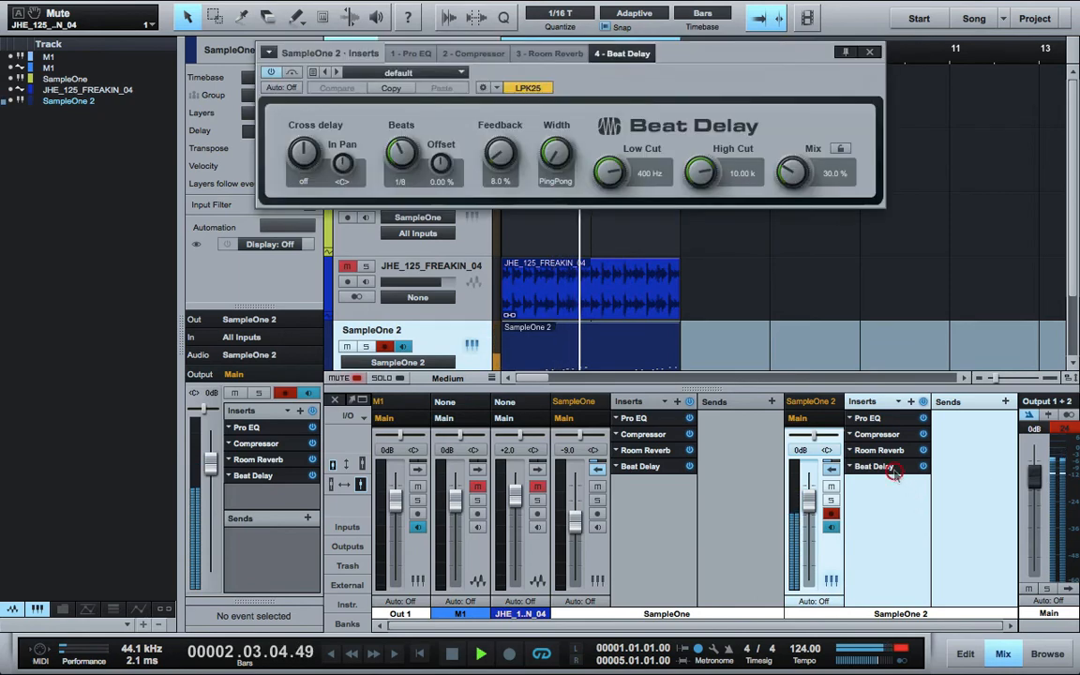
pyautogui.press('space')
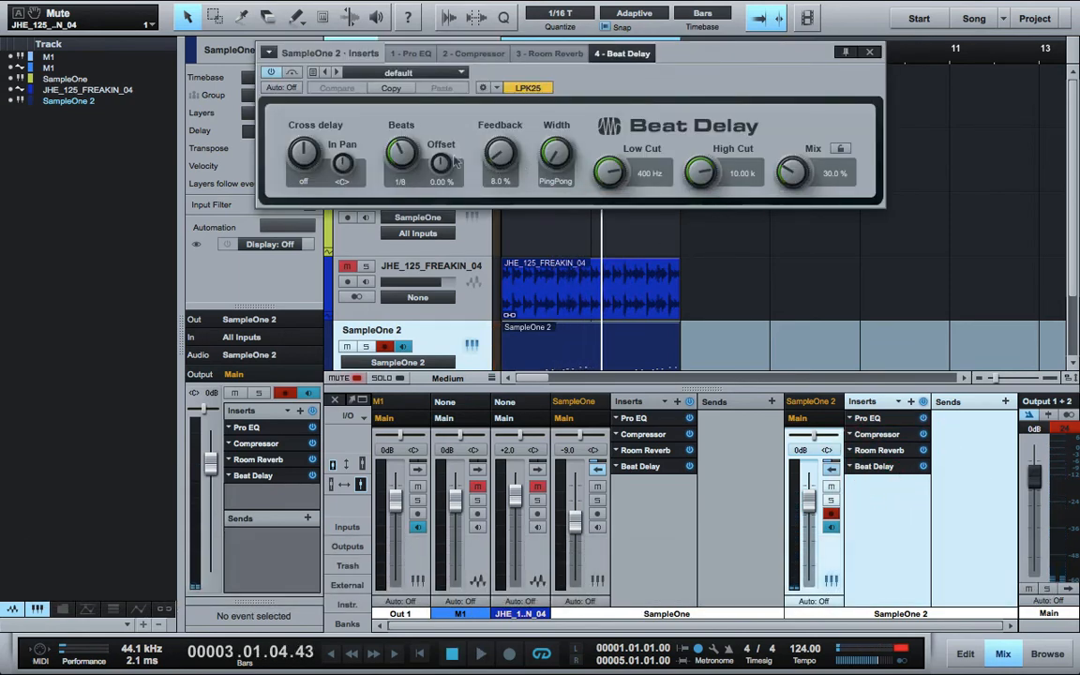
# Try a Beat Delay low cut of 678 Hz and a stereo width of 58% while looping from the start.
pyautogui.moveTo(620, 176)
pyautogui.mouseDown()
pyautogui.moveTo(619, 148)
pyautogui.moveTo(632, 183)
pyautogui.mouseUp()
pyautogui.press('Return')
pyautogui.press('space')
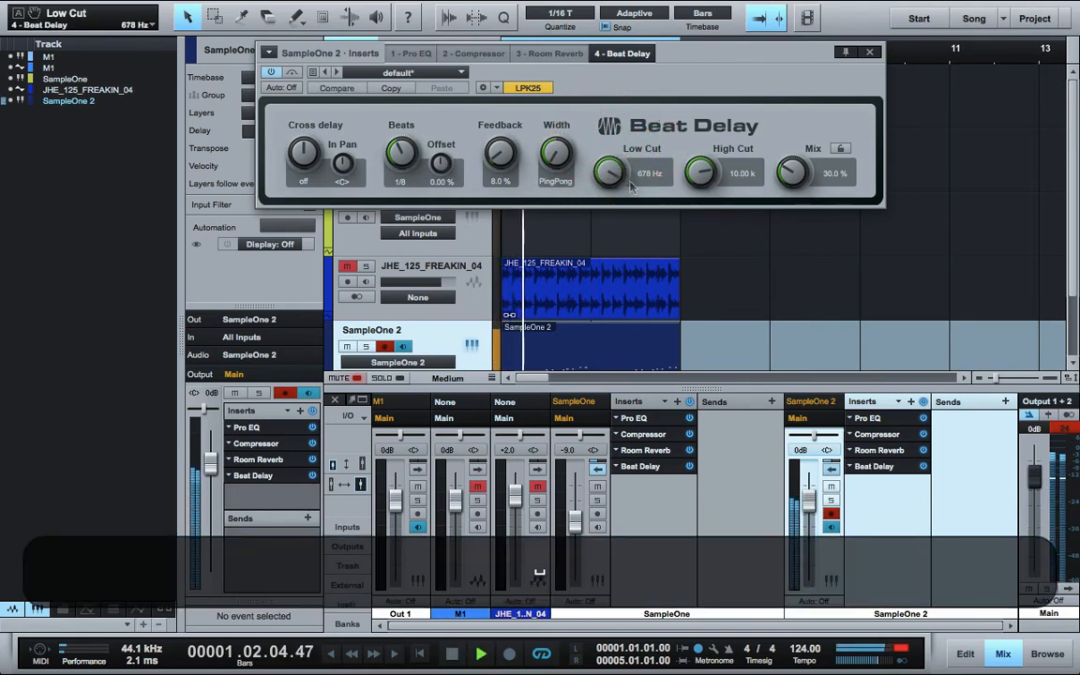
pyautogui.moveTo(559, 157); pyautogui.dragTo(538, 11)
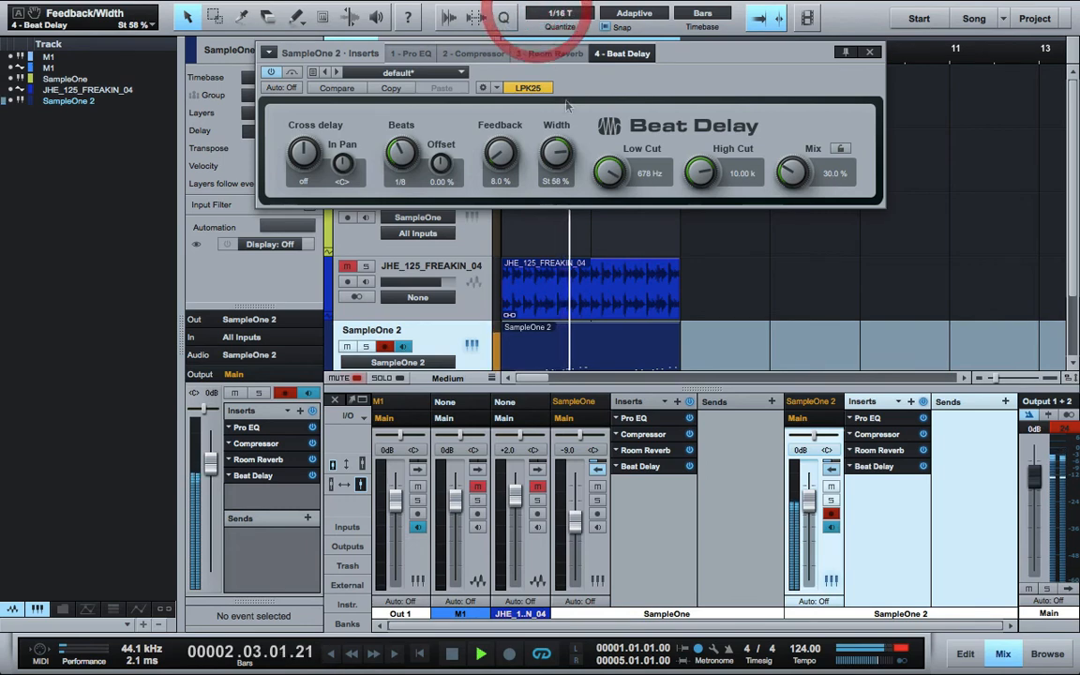
# Try a Beat Delay time of 1/2 and settle on 1/4 beats.
pyautogui.click(407, 181)
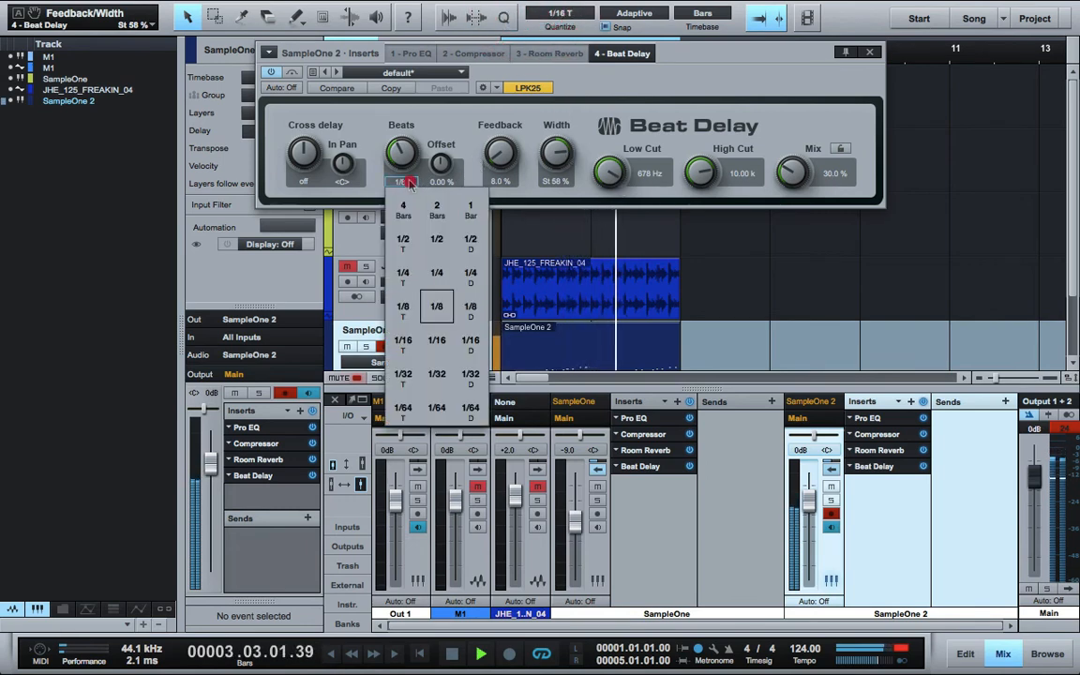
pyautogui.click(436, 240)
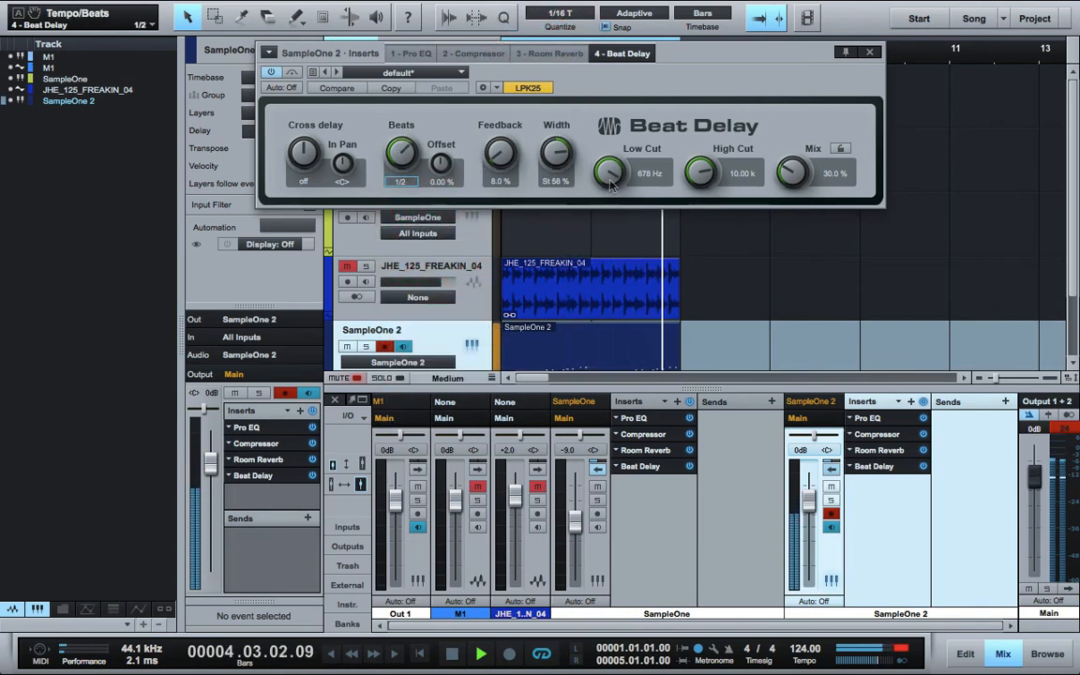
pyautogui.click(408, 185)
pyautogui.click(433, 271)
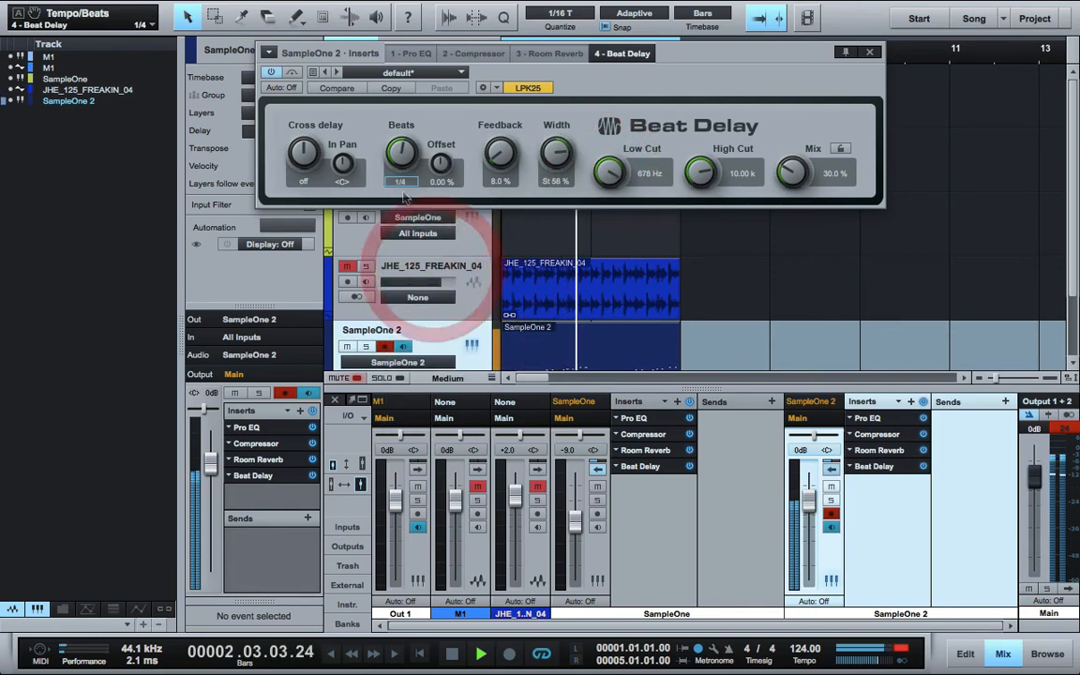
pyautogui.click(401, 183)
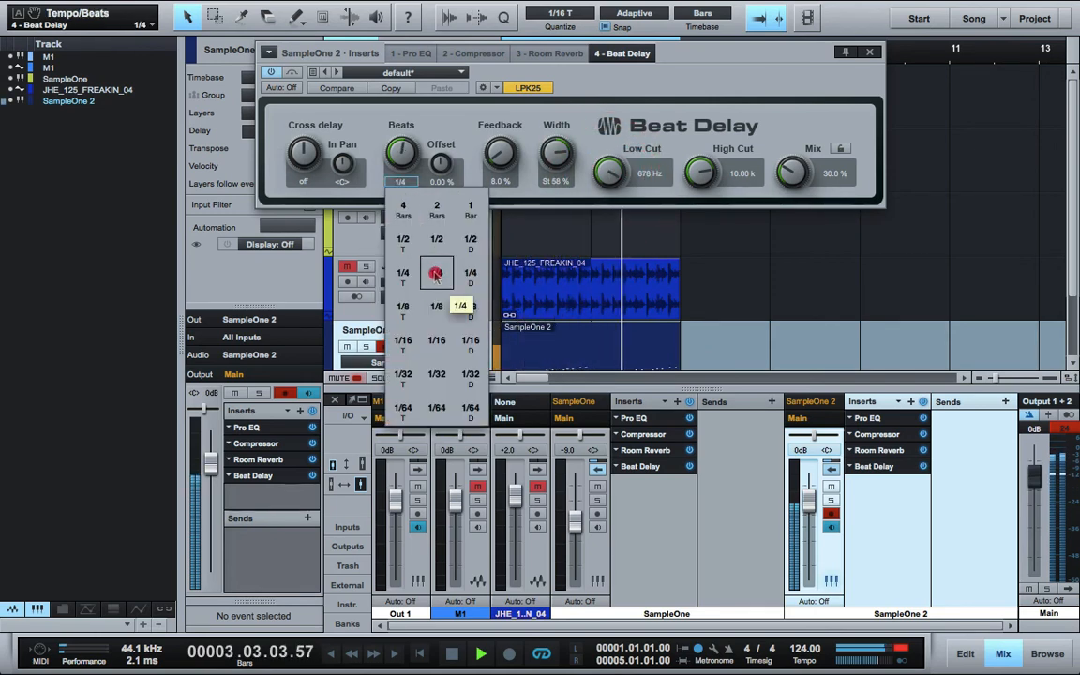
pyautogui.click(436, 273)
# Set the Beat Delay's low cut to 1.00 kHz, high cut to 20.00 kHz and mix to 20.5%.
pyautogui.moveTo(609, 172); pyautogui.dragTo(611, 134)
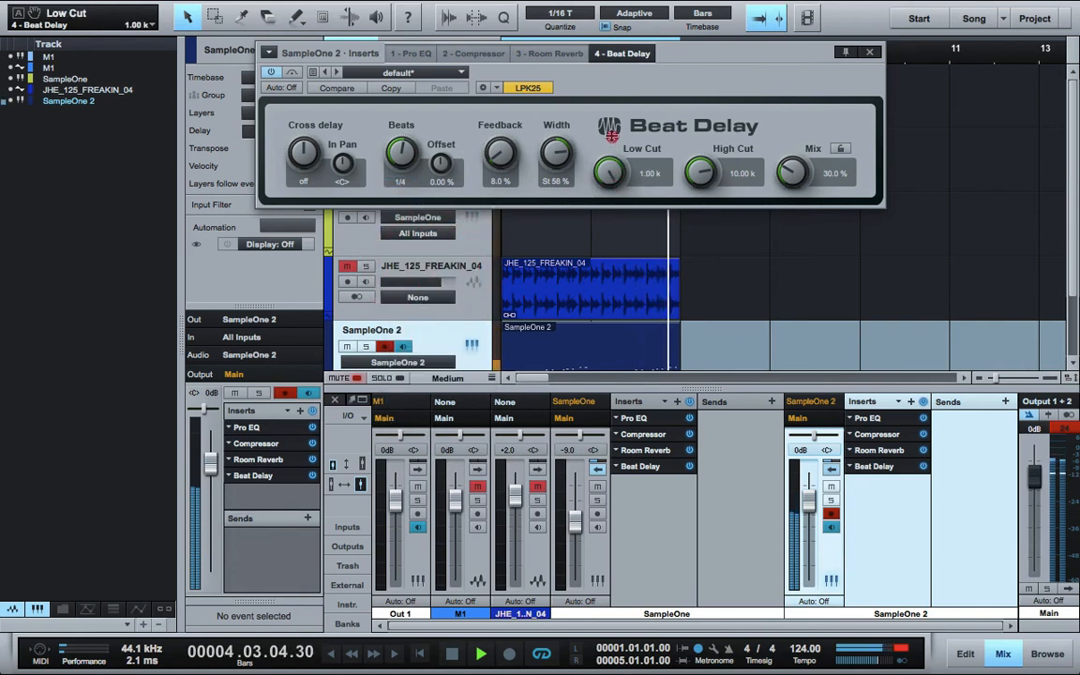
pyautogui.moveTo(700, 172); pyautogui.dragTo(684, 95)
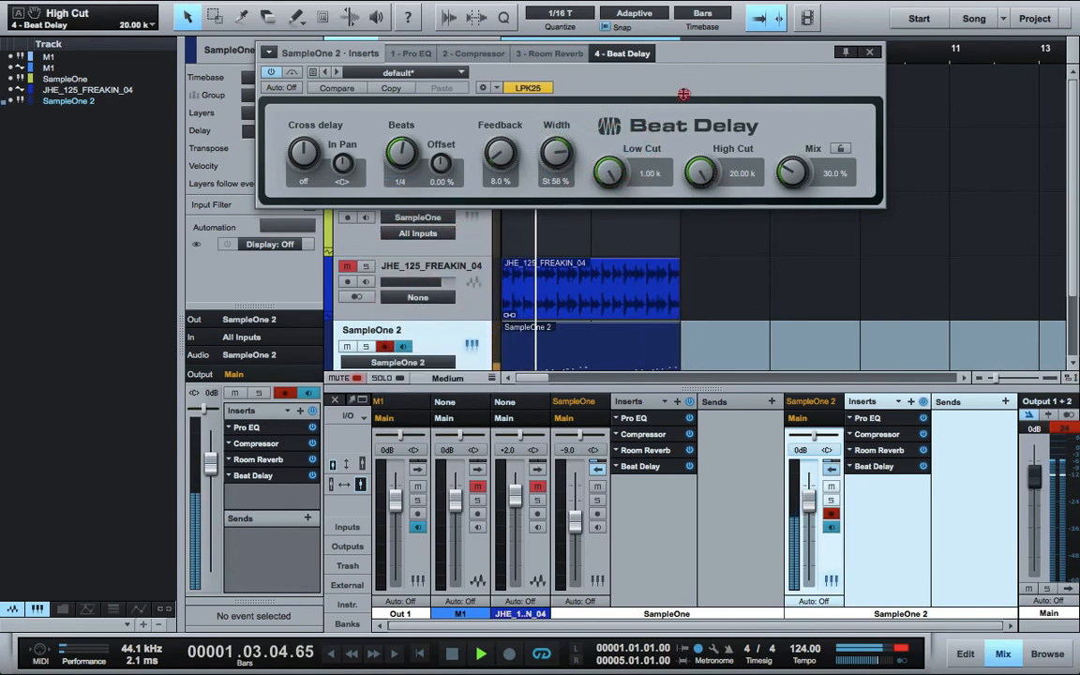
pyautogui.moveTo(790, 173); pyautogui.dragTo(790, 192)
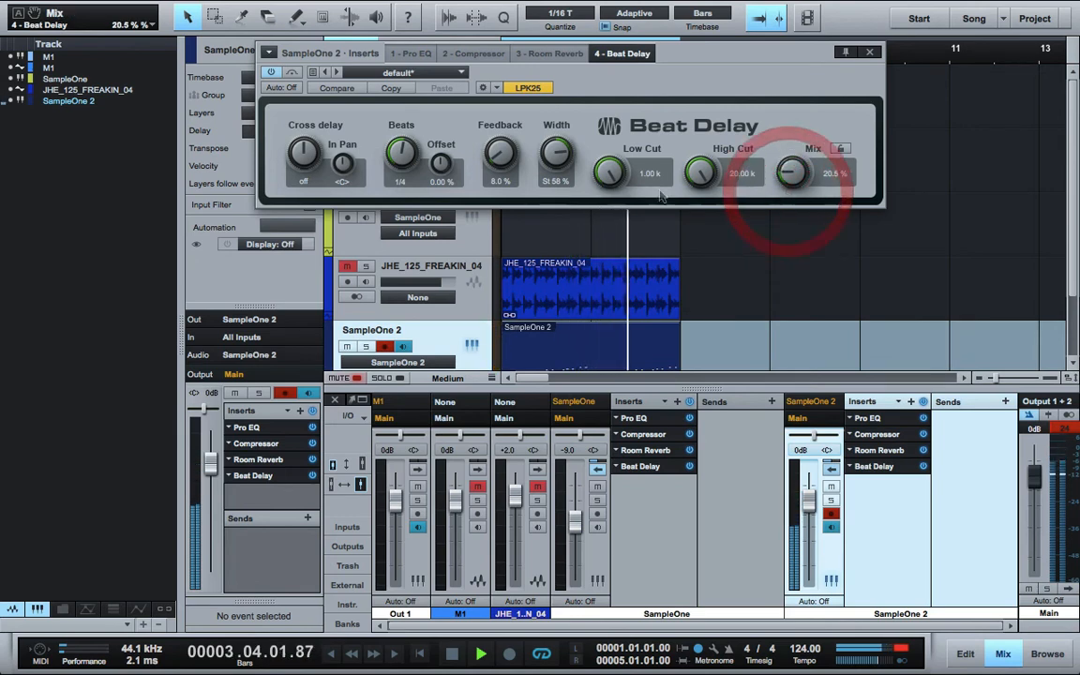
# Refine the Beat Delay to a 328 Hz low cut, 6.91 kHz high cut and full Stereo width.
pyautogui.moveTo(609, 171); pyautogui.dragTo(615, 200)
pyautogui.keyDown('alt'); pyautogui.keyDown('super'); pyautogui.click(553, 155); pyautogui.keyUp('super'); pyautogui.keyUp('alt')
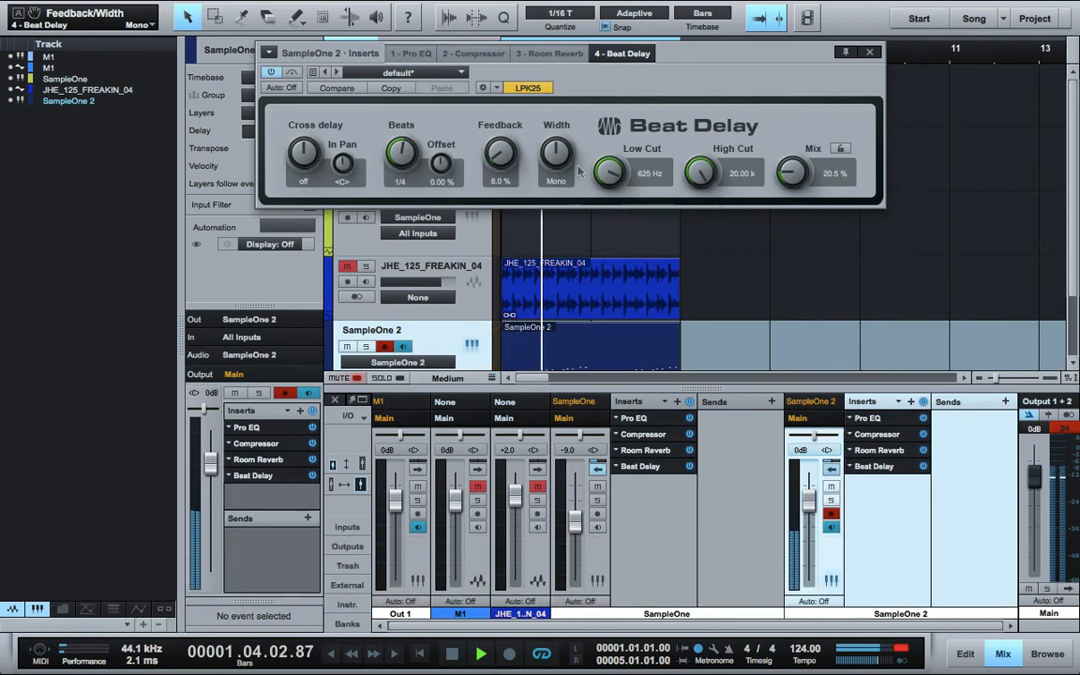
pyautogui.moveTo(556, 157); pyautogui.dragTo(527, 6)
pyautogui.moveTo(615, 174); pyautogui.dragTo(618, 202)
pyautogui.moveTo(701, 174); pyautogui.dragTo(708, 242)
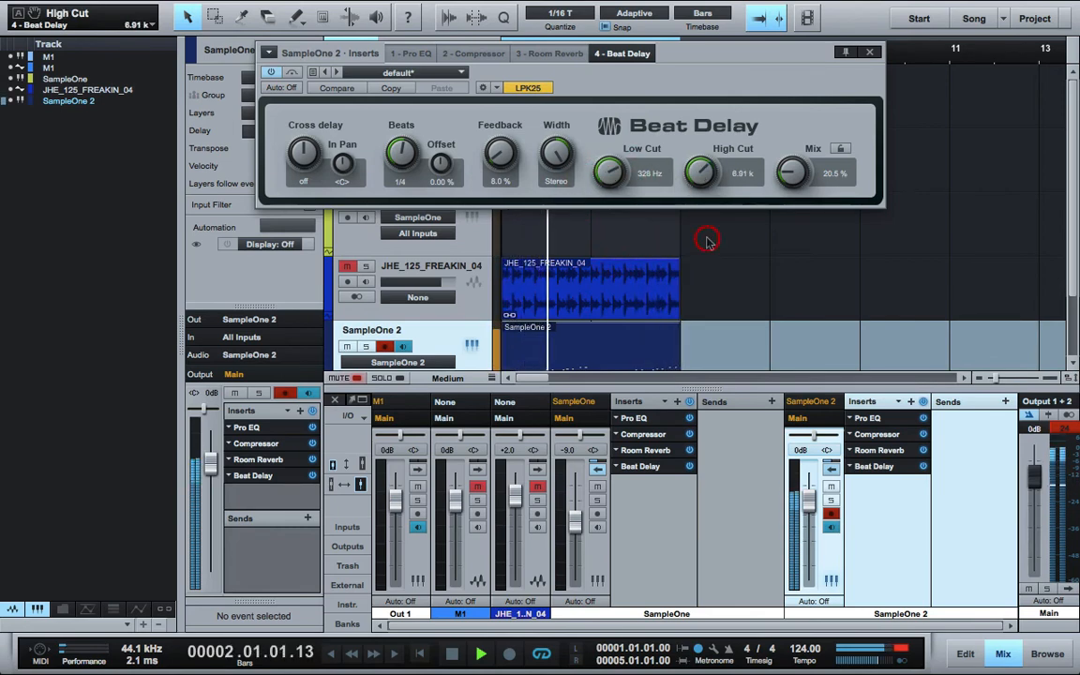
# Set the Beat Delay feedback to 5%, close the effect window and return the stopped playback to the start.
pyautogui.click(500, 180)
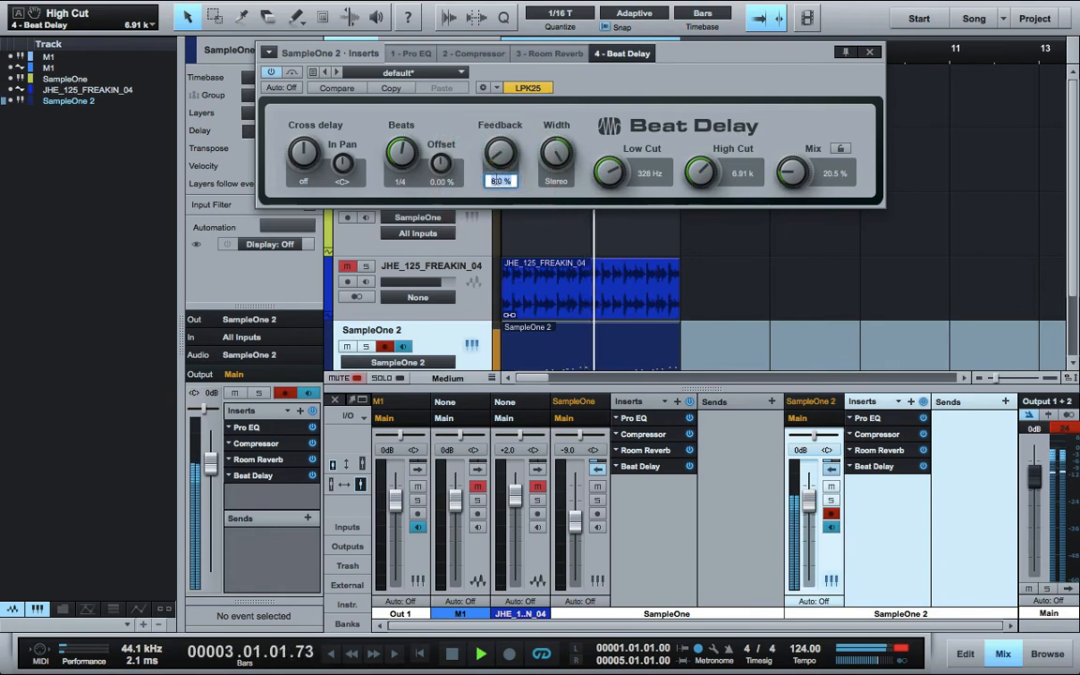
pyautogui.write('5')
pyautogui.press('Return')
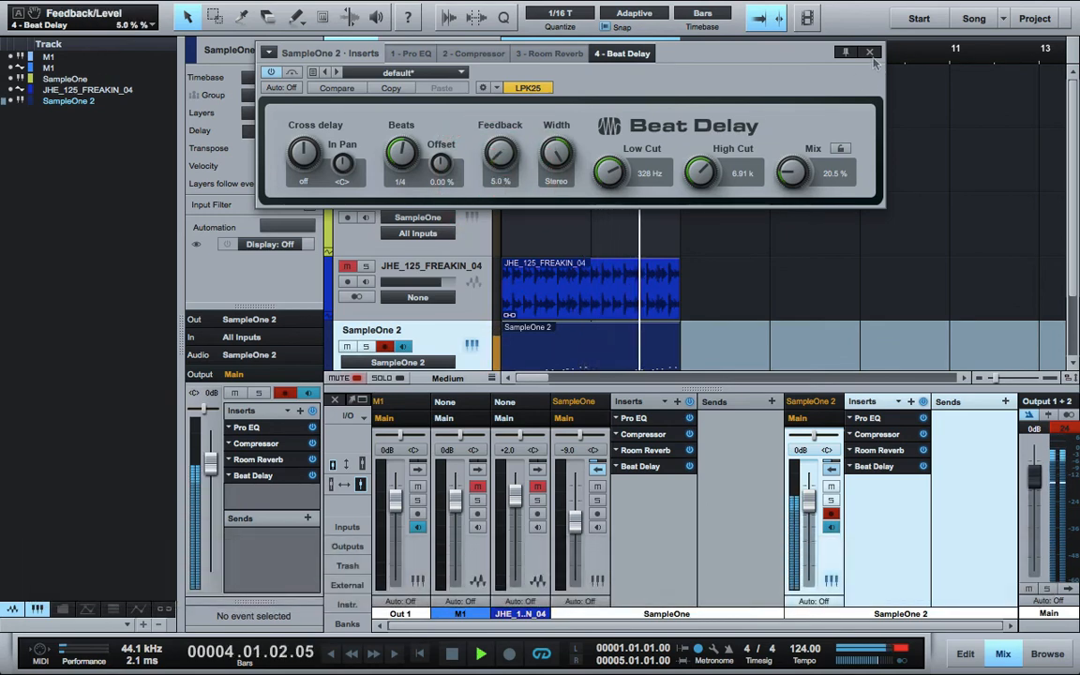
pyautogui.click(870, 54)
pyautogui.press('Return')
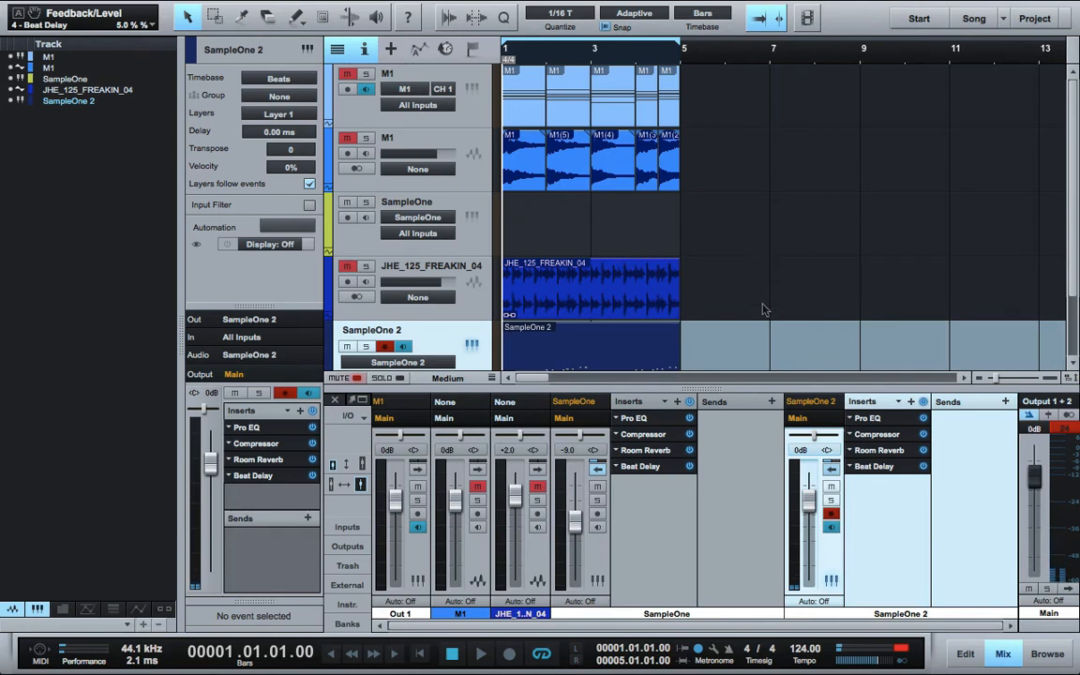
# Collapse the expanded insert section of the SampleOne mixer channel and hide the track list and the console.
pyautogui.click(654, 563)
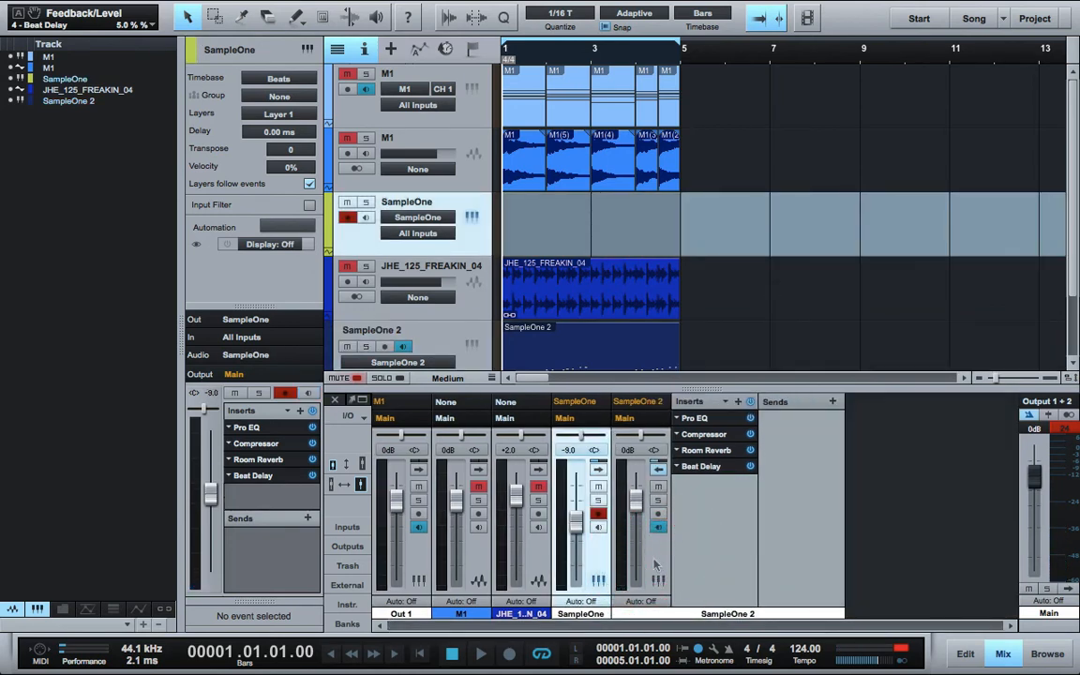
pyautogui.press('t')
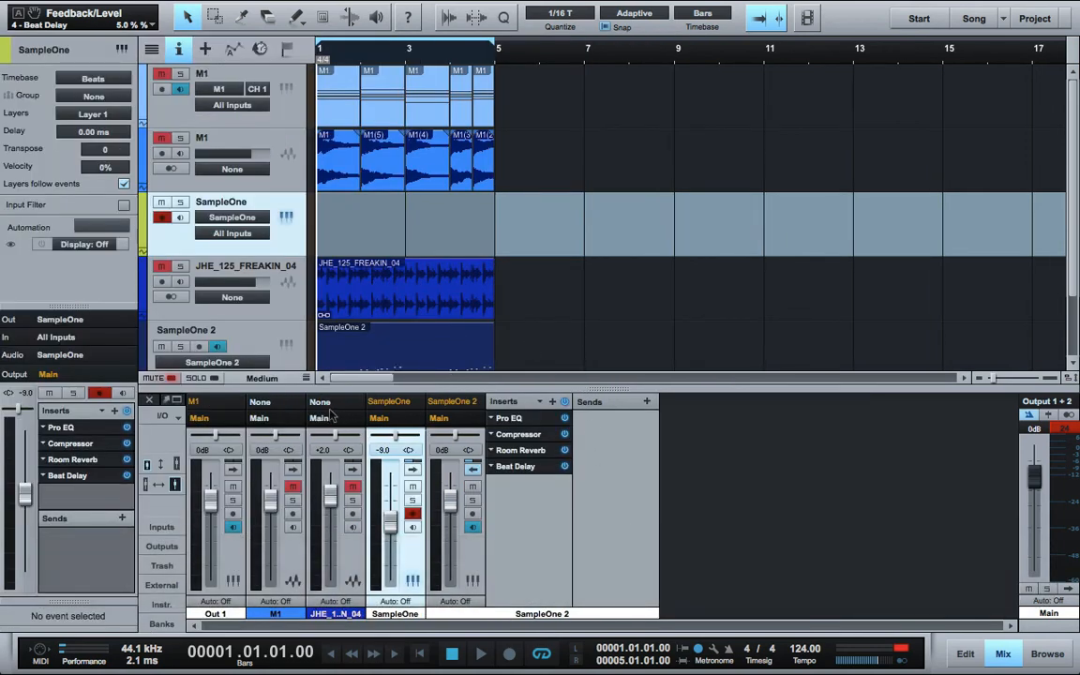
pyautogui.press('x')
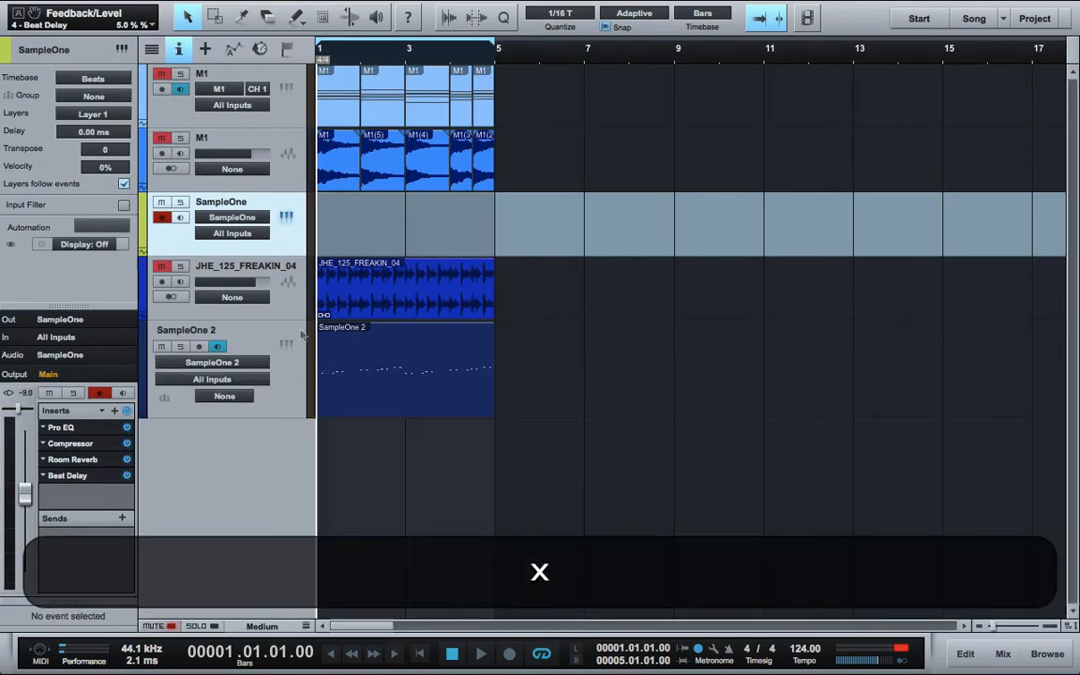
# Transform the SampleOne 2 track to audio with Render Inserts, Preserve Instrument Track State, Remove Instrument and Auto Tail enabled.
pyautogui.click(414, 357)
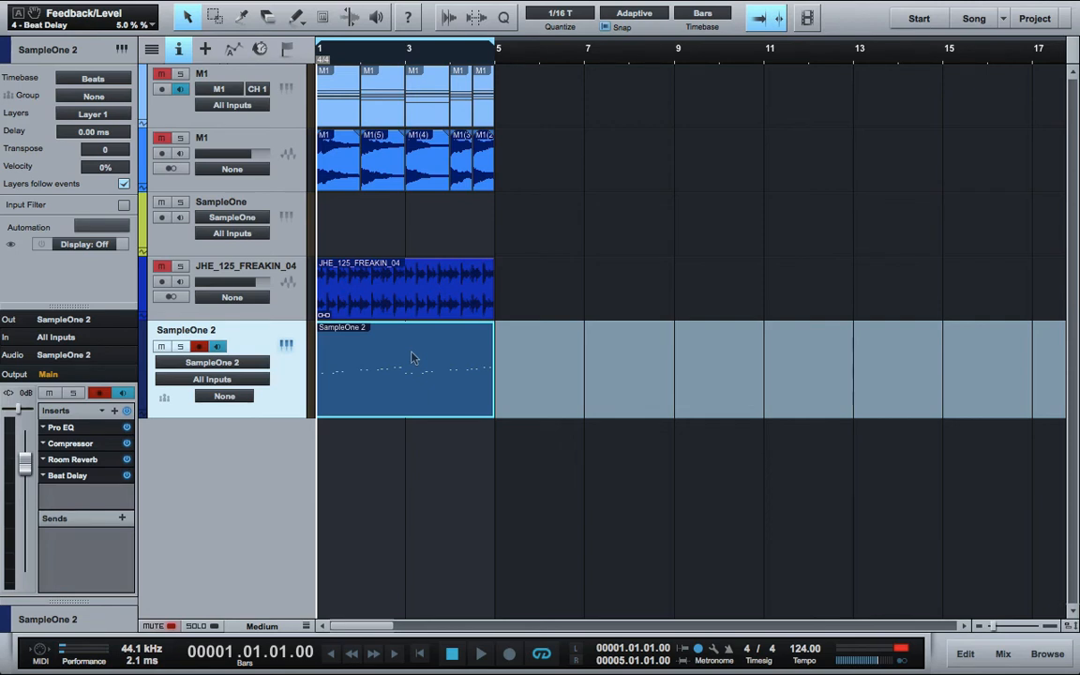
pyautogui.press('Return')
pyautogui.press('ctrl')
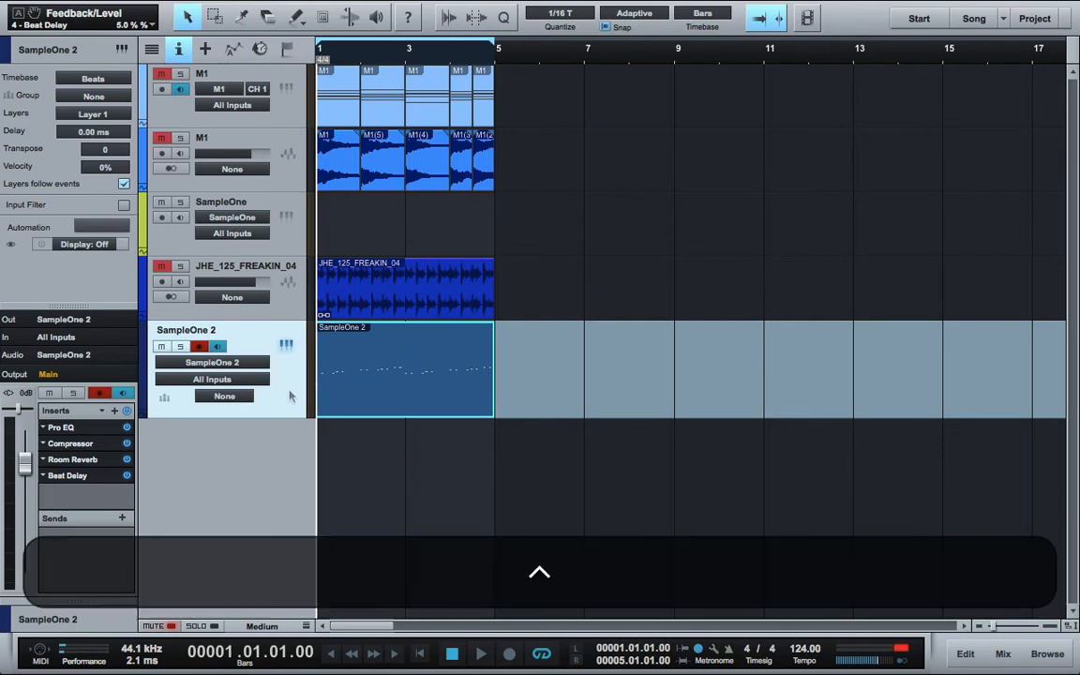
pyautogui.keyDown('ctrl'); pyautogui.click(291, 396); pyautogui.keyUp('ctrl')
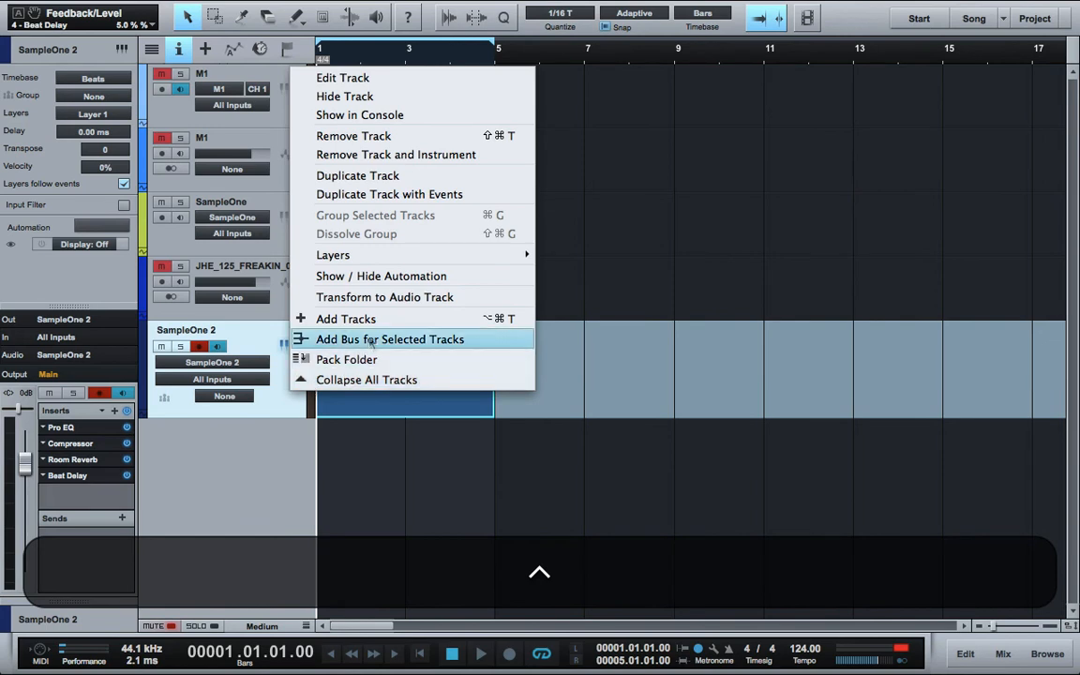
pyautogui.click(396, 301)
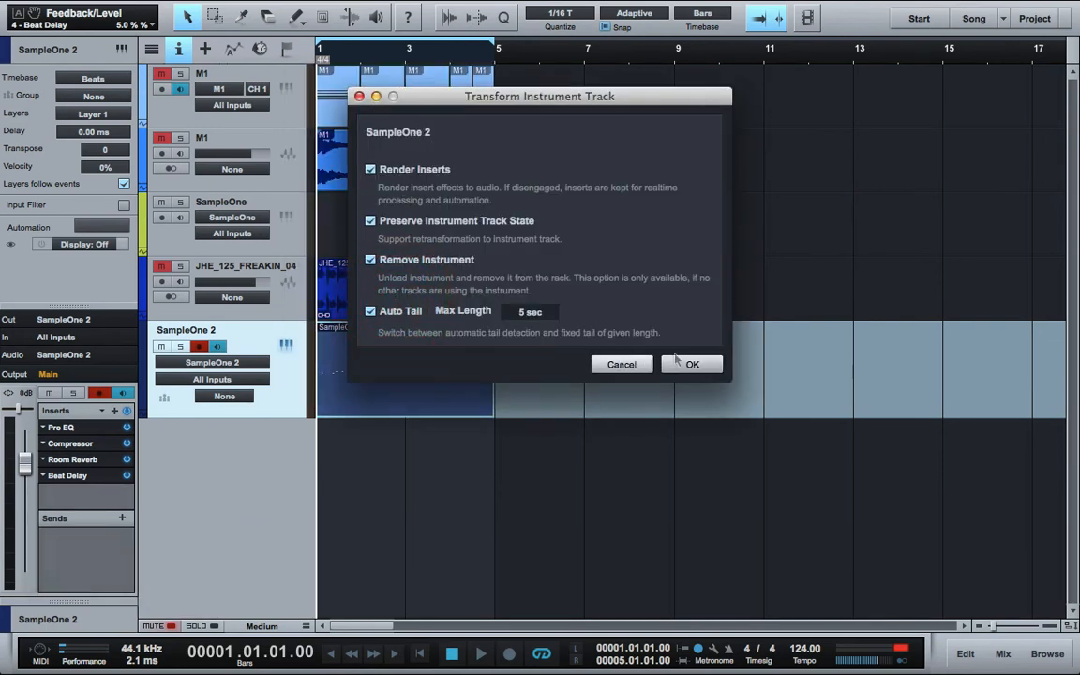
pyautogui.click(697, 364)
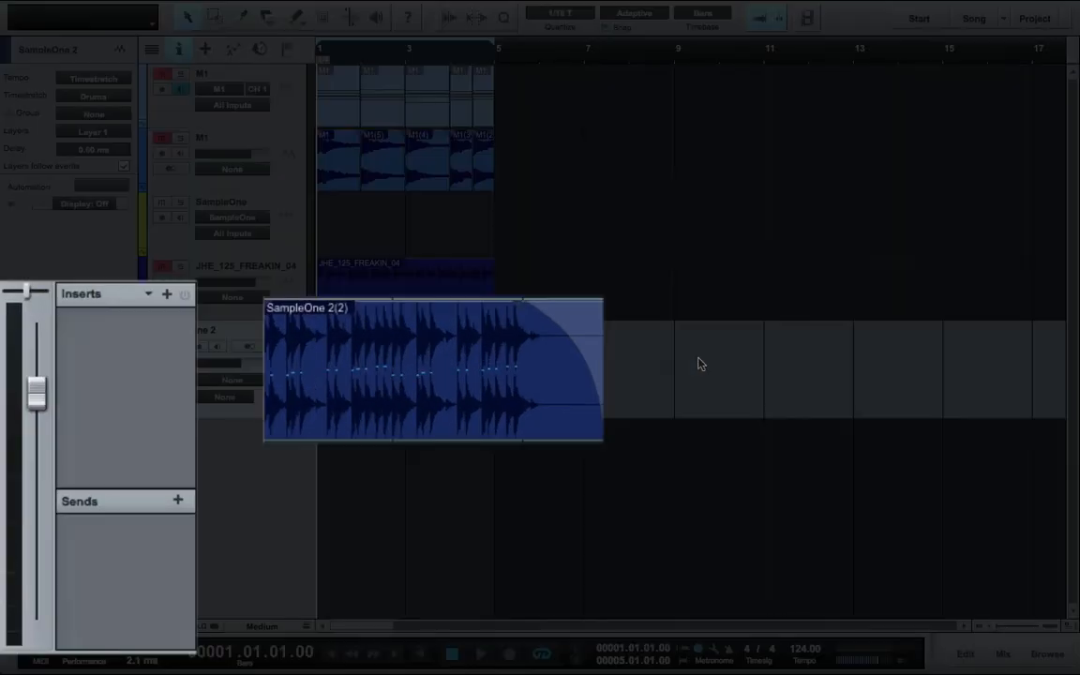
# Solo the rendered SampleOne 2 audio track and audition it from the start of the loop.
pyautogui.press('Return')
pyautogui.press('Return')
pyautogui.click(180, 346)
pyautogui.press('space')
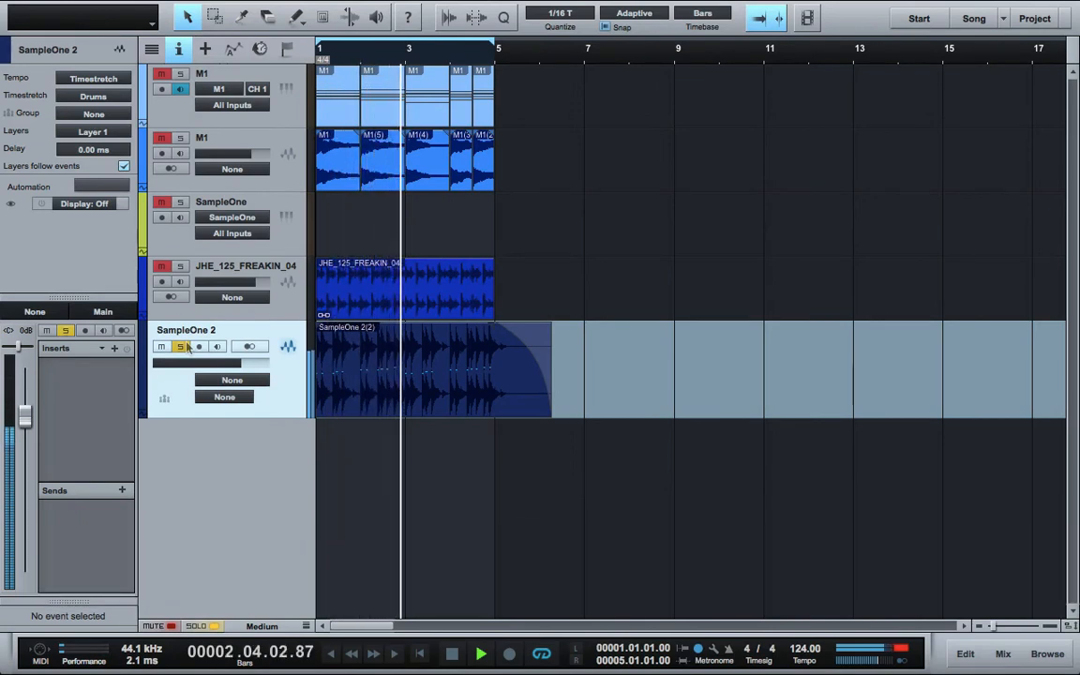
pyautogui.press('Return')
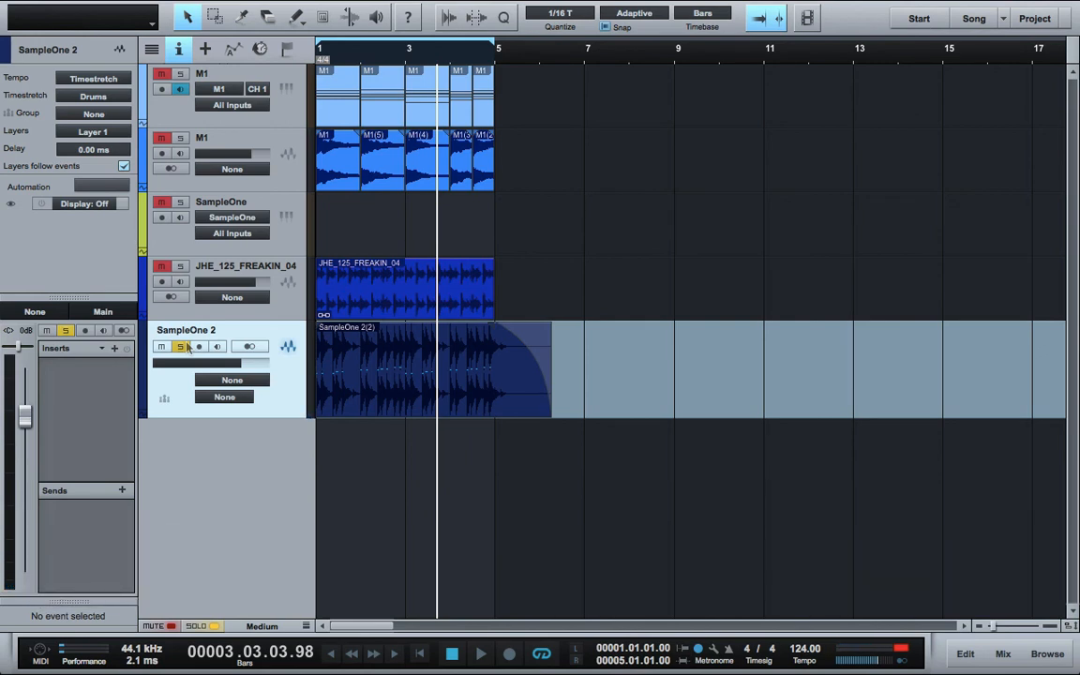
# Check the SampleOne 2 track options for transforming it back to an instrument track, leave them unapplied and return to the start.
pyautogui.press('ctrl')
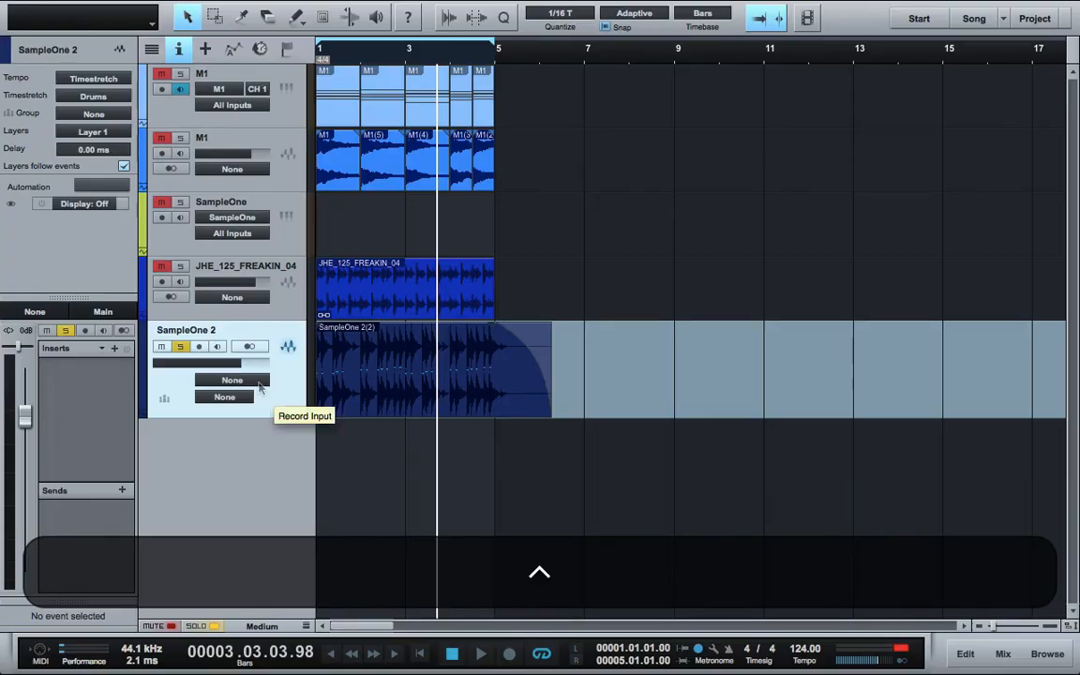
pyautogui.keyDown('ctrl'); pyautogui.click(260, 387); pyautogui.keyUp('ctrl')
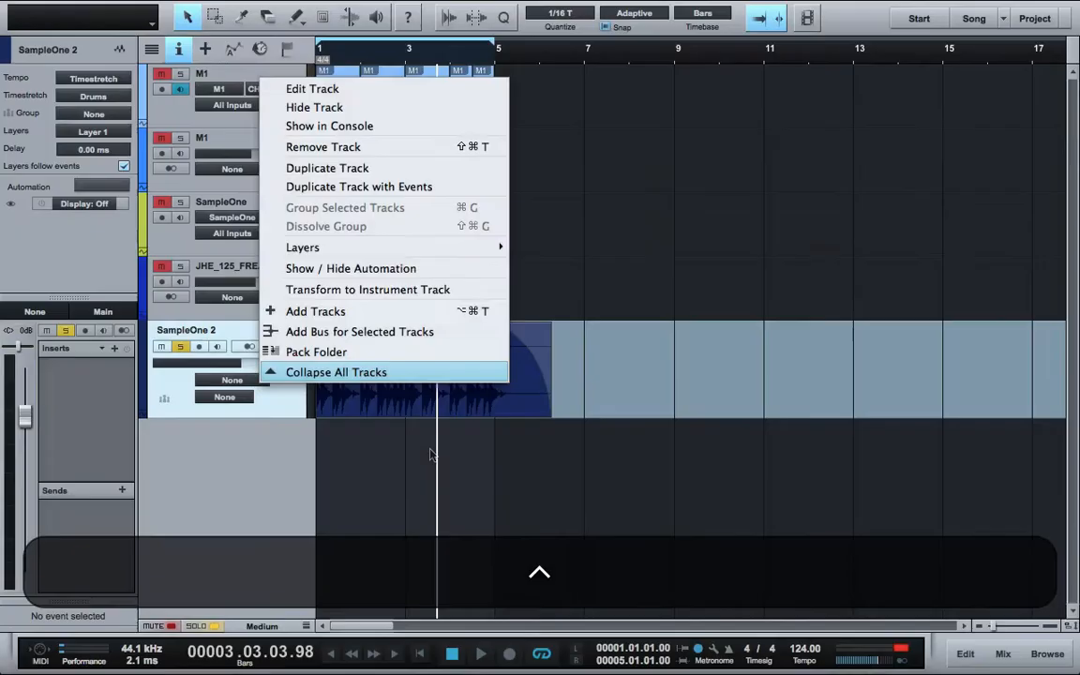
pyautogui.click(433, 450)
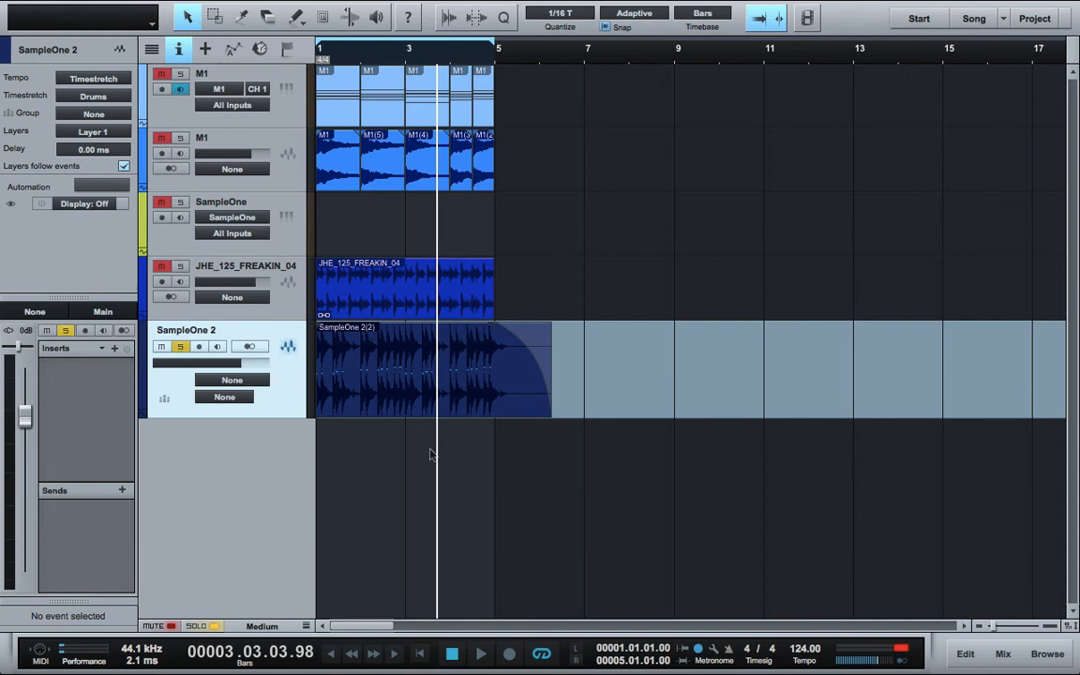
pyautogui.press('Return')
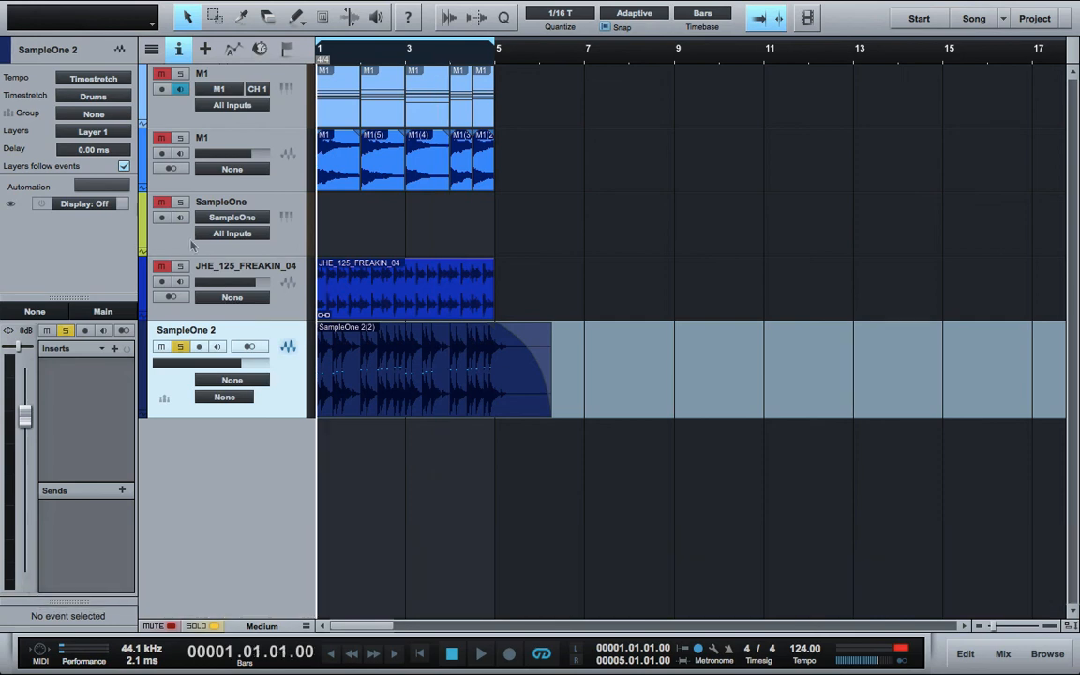
# Show the track list, unmute and solo the JHE_125_FREAKIN_04 drum loop, and lower SampleOne 2 to -4.0 dB during playback.
pyautogui.press('t')
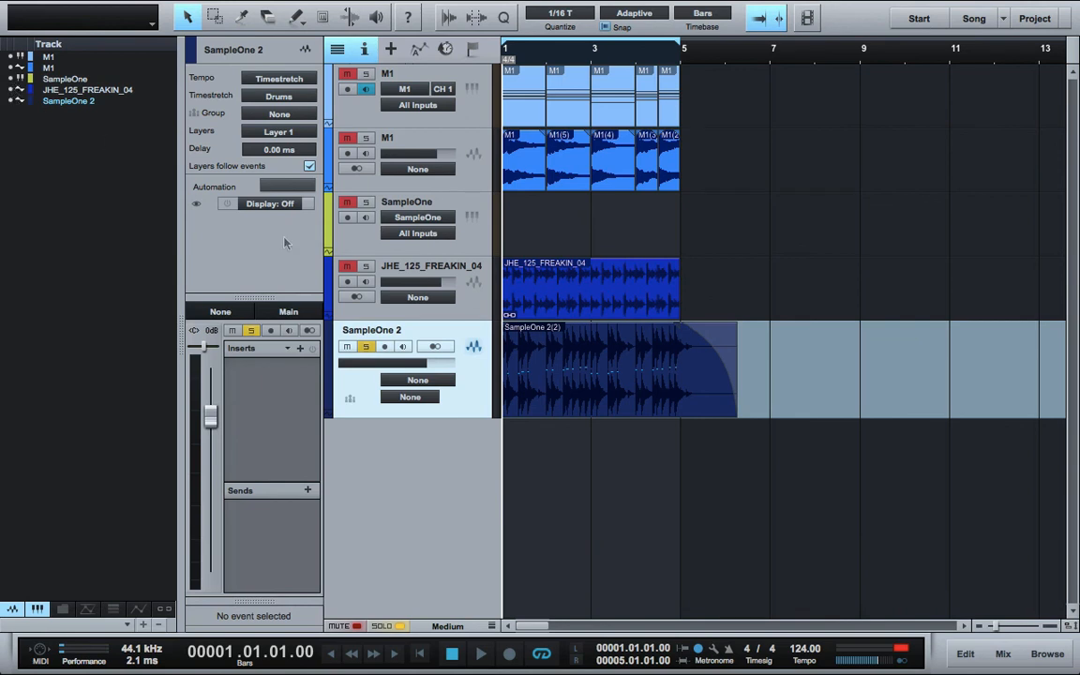
pyautogui.click(347, 267)
pyautogui.press('Return')
pyautogui.press('space')
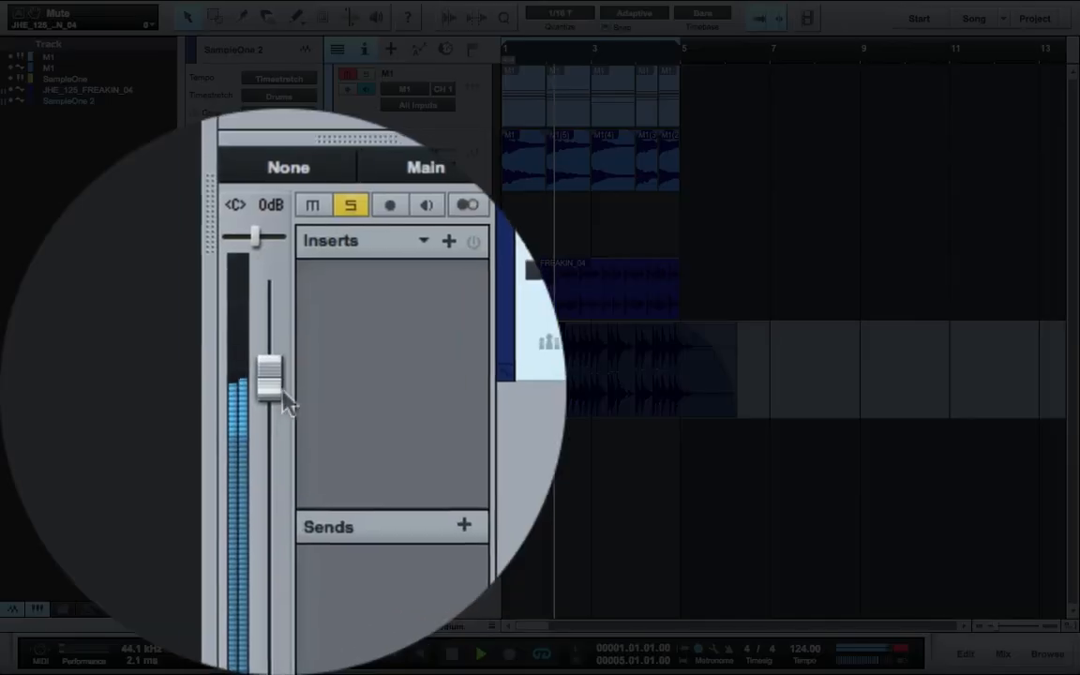
pyautogui.moveTo(213, 416); pyautogui.dragTo(215, 458)
pyautogui.moveTo(282, 396); pyautogui.dragTo(282, 397)
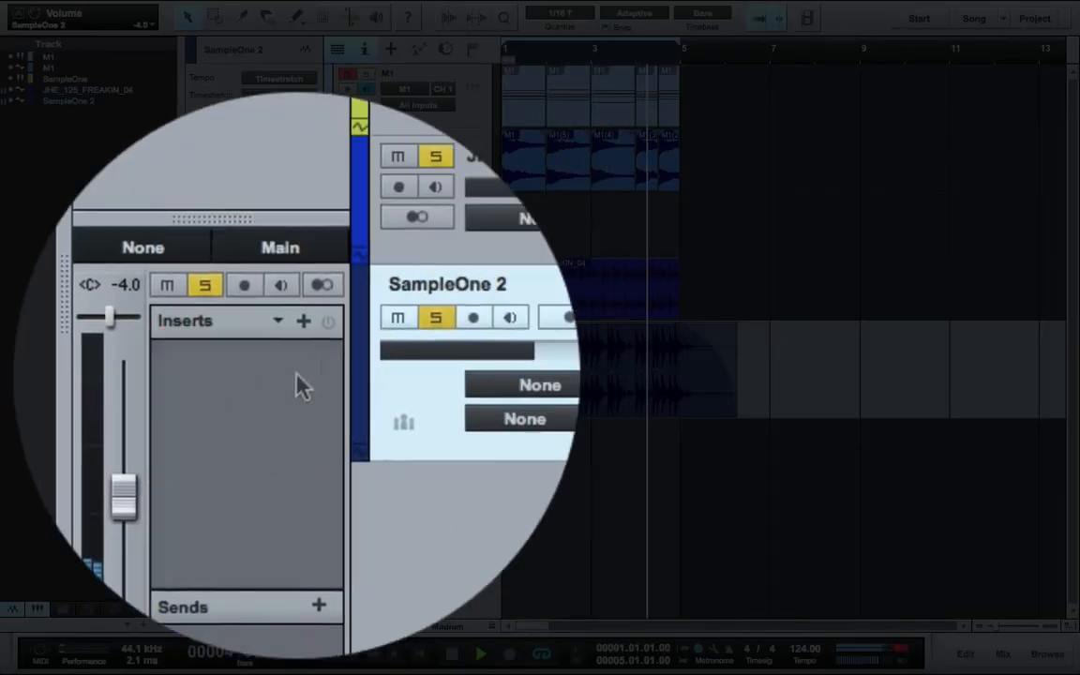
# Insert a Pro EQ on SampleOne 2, pull its high cut down to 41.3 Hz and close the effect window.
pyautogui.click(300, 345)
pyautogui.write('pr')
pyautogui.press('Return')
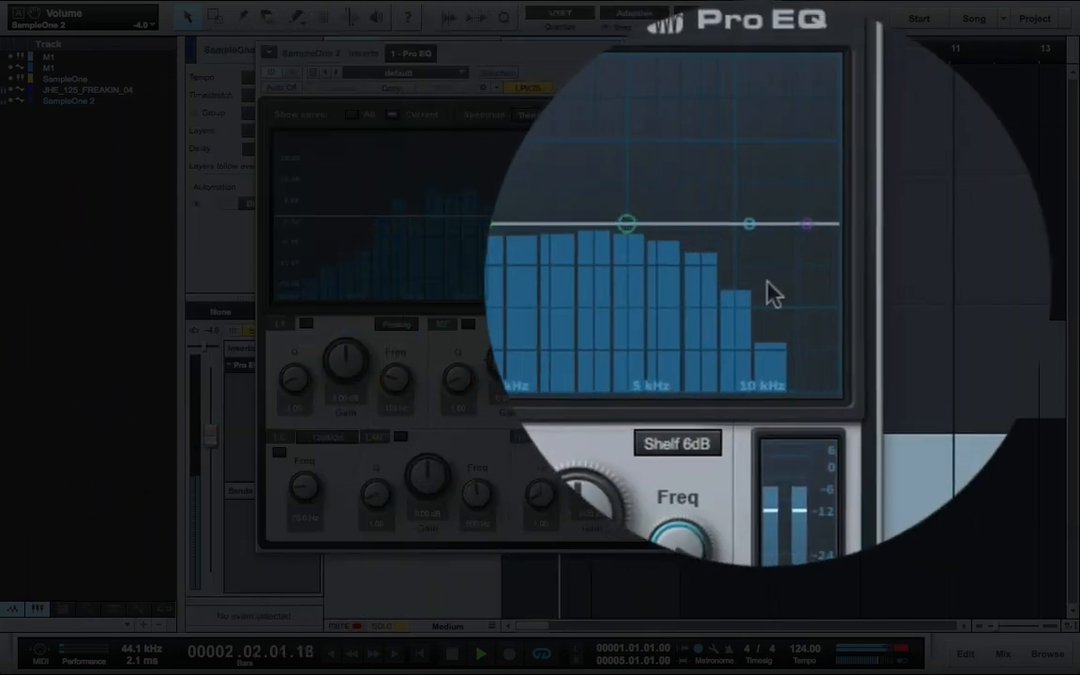
pyautogui.moveTo(790, 292); pyautogui.dragTo(339, 292)
pyautogui.click(812, 52)
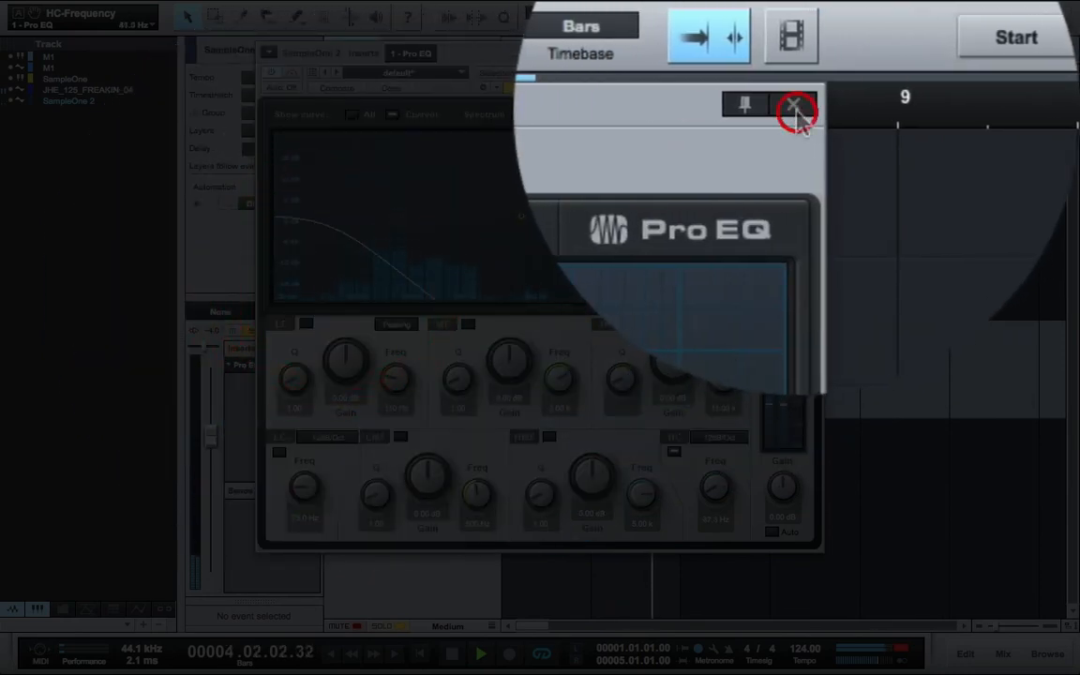
# Create HC-Frequency automation on SampleOne 2, draw a rising curve from bar 1 to bar 5 and hide the automation lanes.
pyautogui.moveTo(71, 29); pyautogui.dragTo(446, 359)
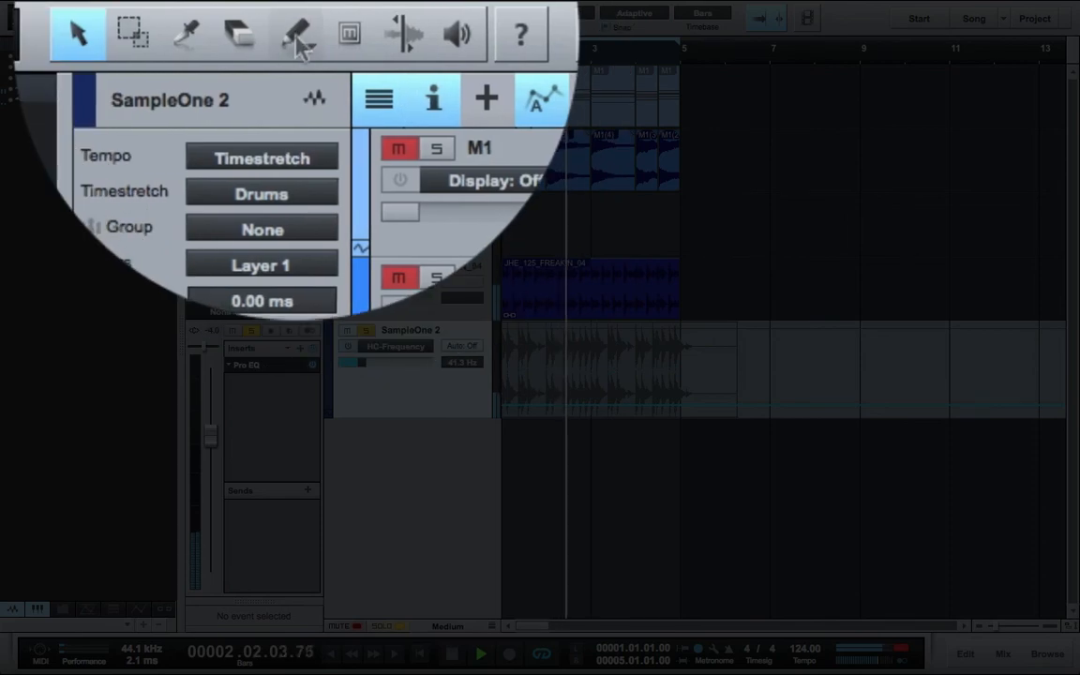
pyautogui.click(296, 17)
pyautogui.click(387, 179)
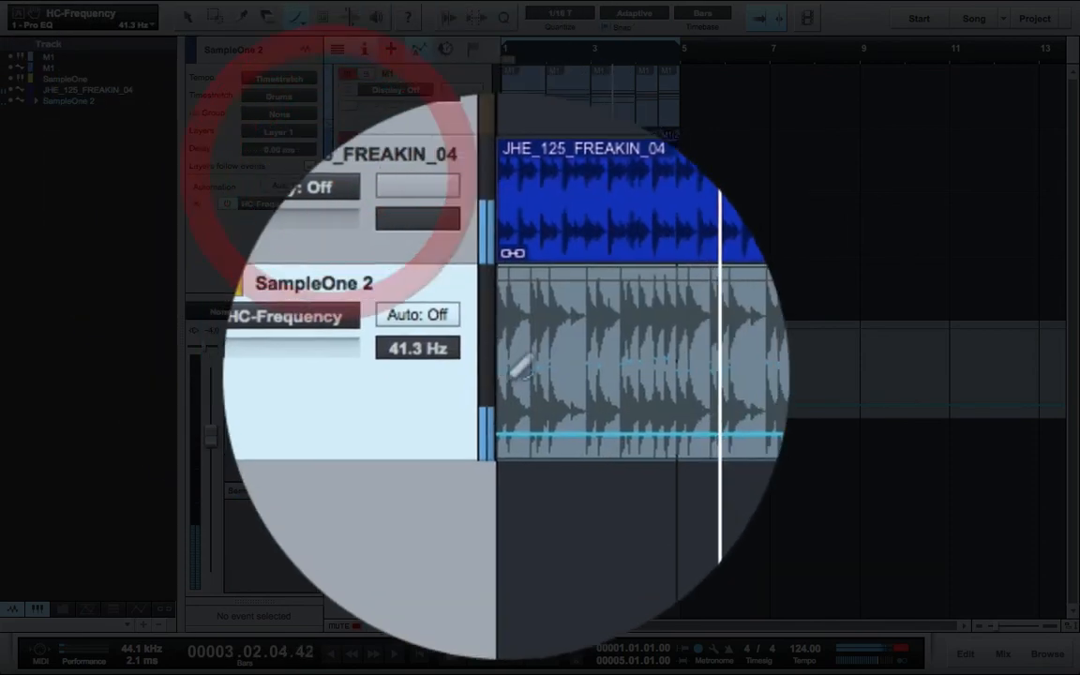
pyautogui.moveTo(501, 394)
pyautogui.mouseDown()
pyautogui.moveTo(629, 381)
pyautogui.moveTo(680, 342)
pyautogui.moveTo(681, 326)
pyautogui.mouseUp()
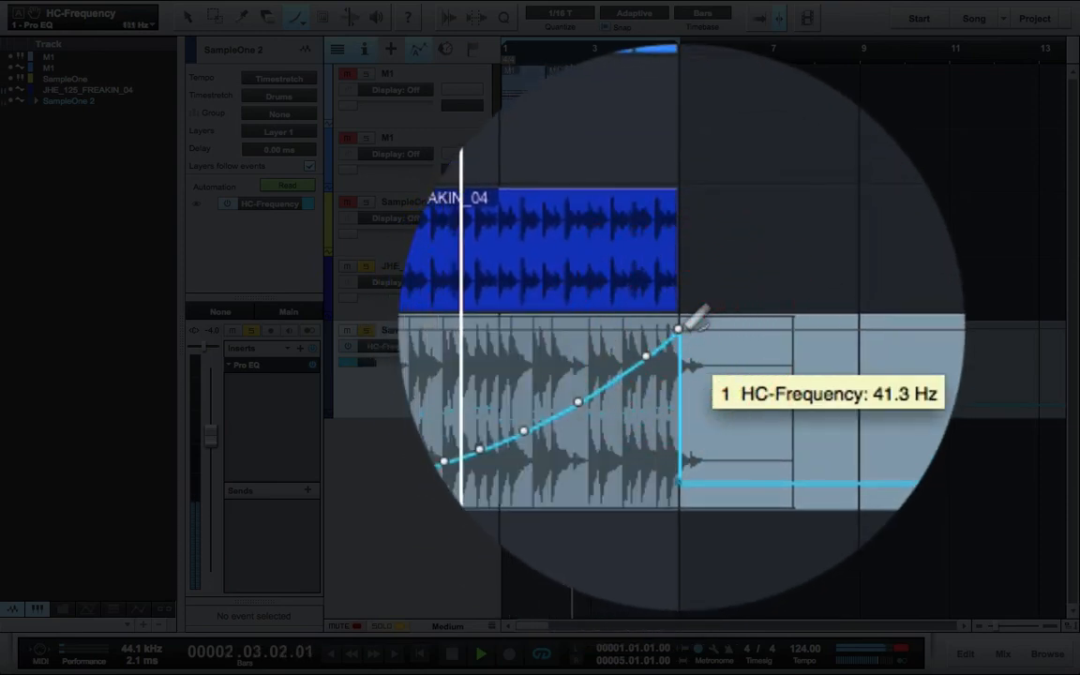
pyautogui.press('a')
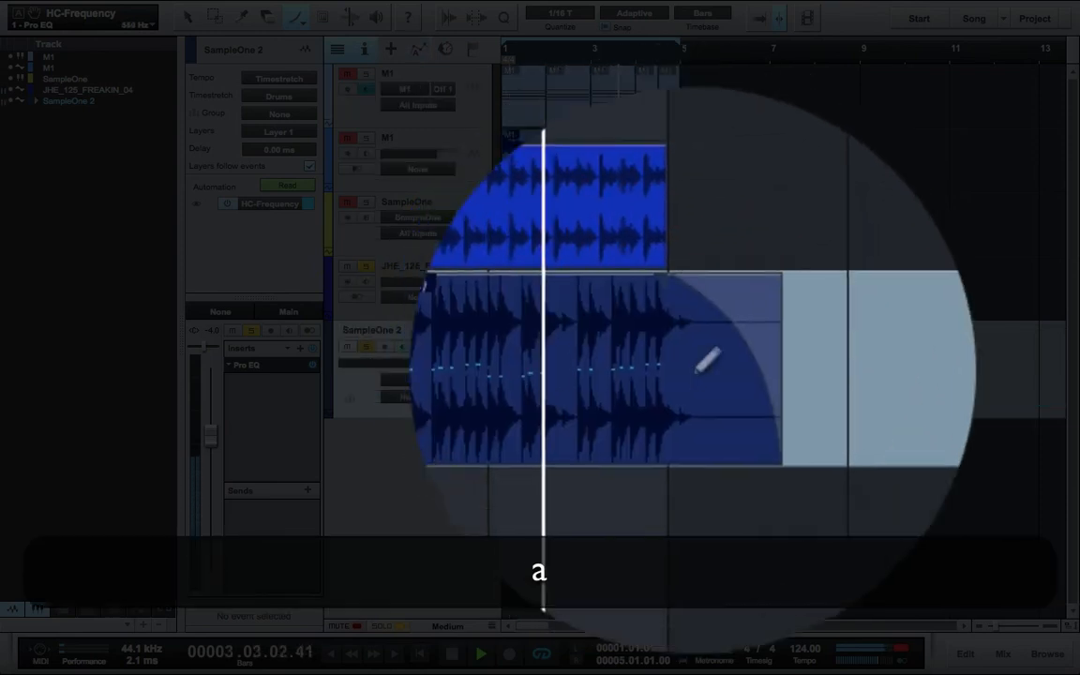